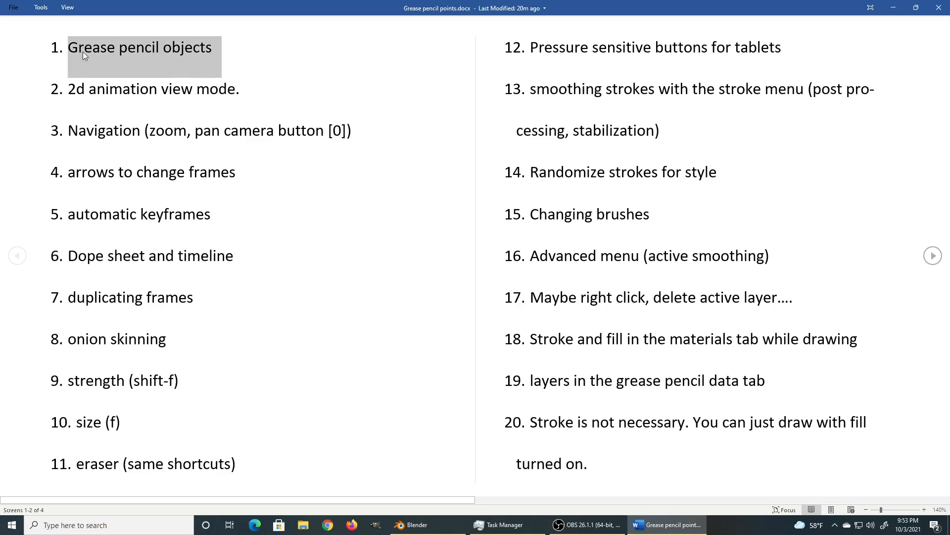
- Skim the Grease Pencil notes, switch to Blender, and start a new 2D Animation file without saving the current one
scroll(485, 376, "down", 1)
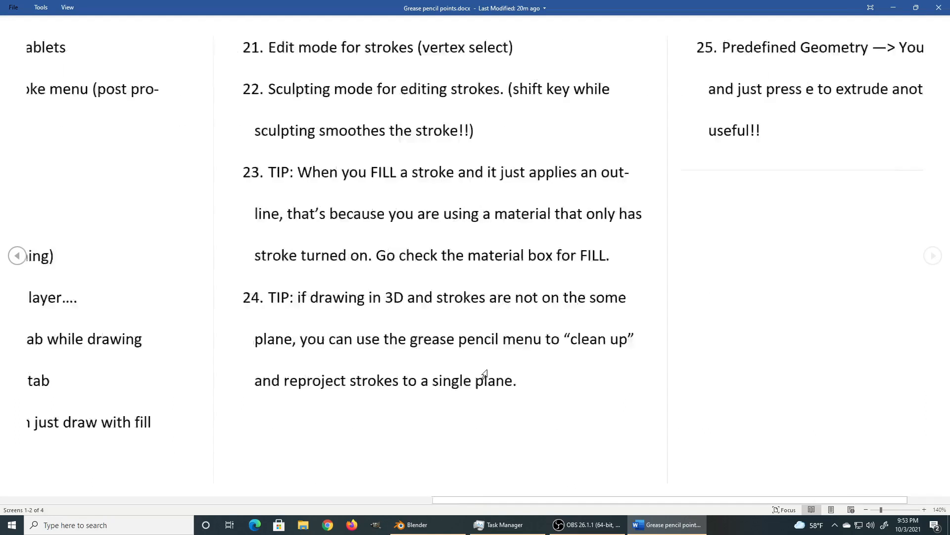
scroll(462, 362, "up", 1)
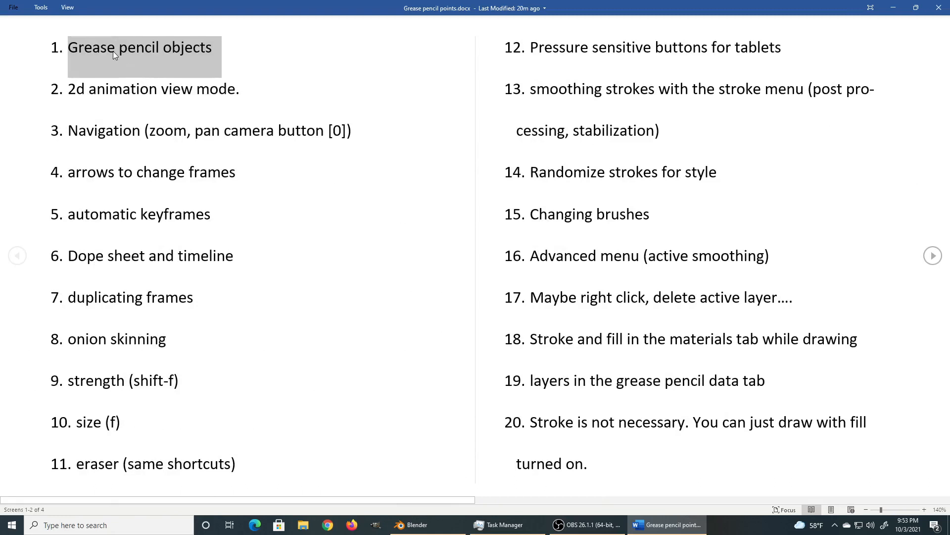
key("alt+Tab")
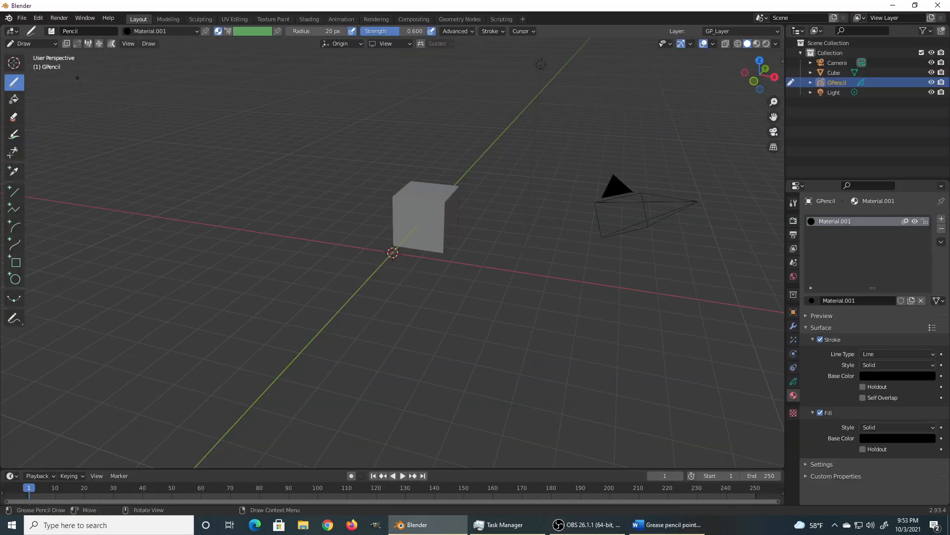
middle_click_drag(455, 270, 374, 268)
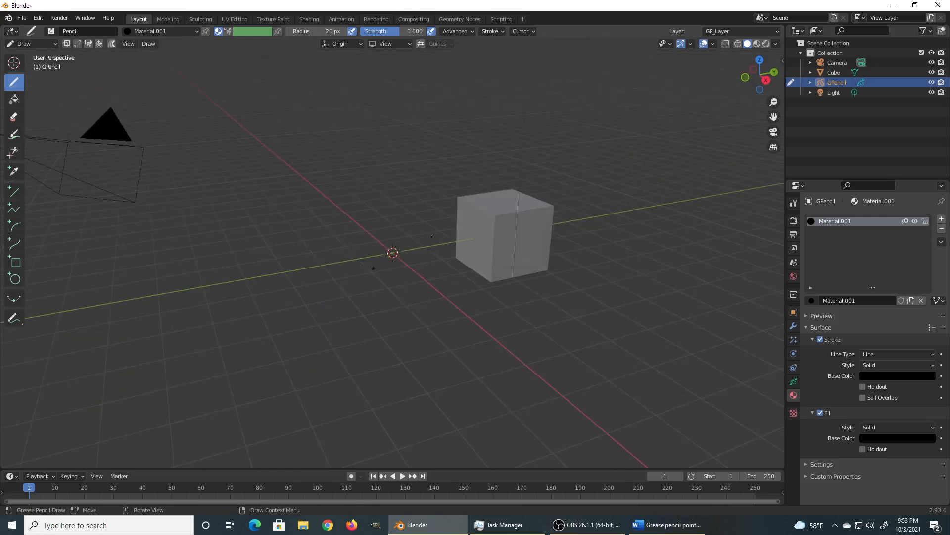
left_click(21, 18)
mouse_move(26, 31)
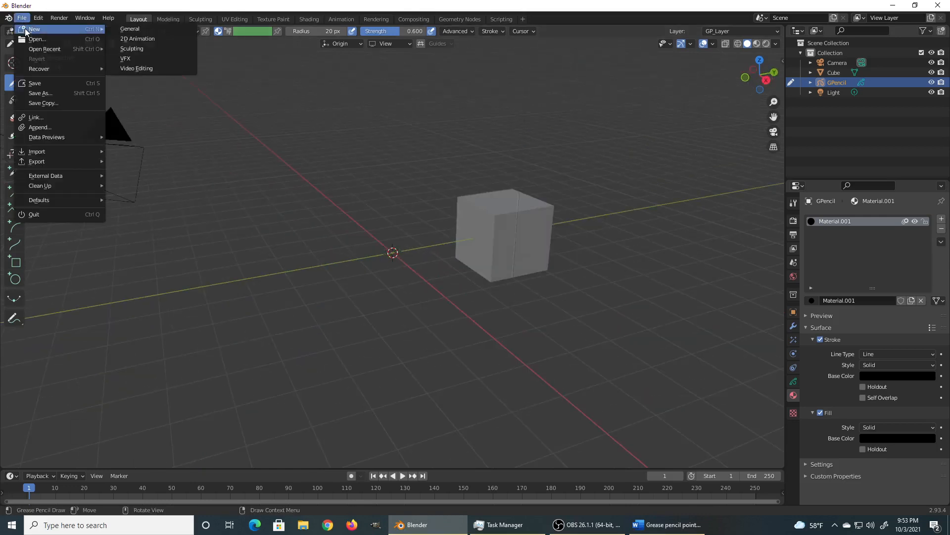
left_click(148, 38)
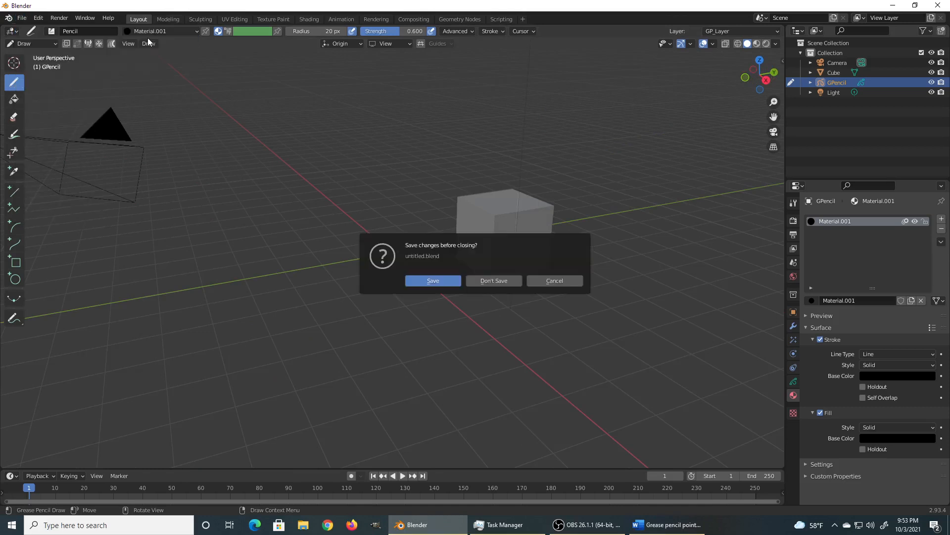
left_click(494, 280)
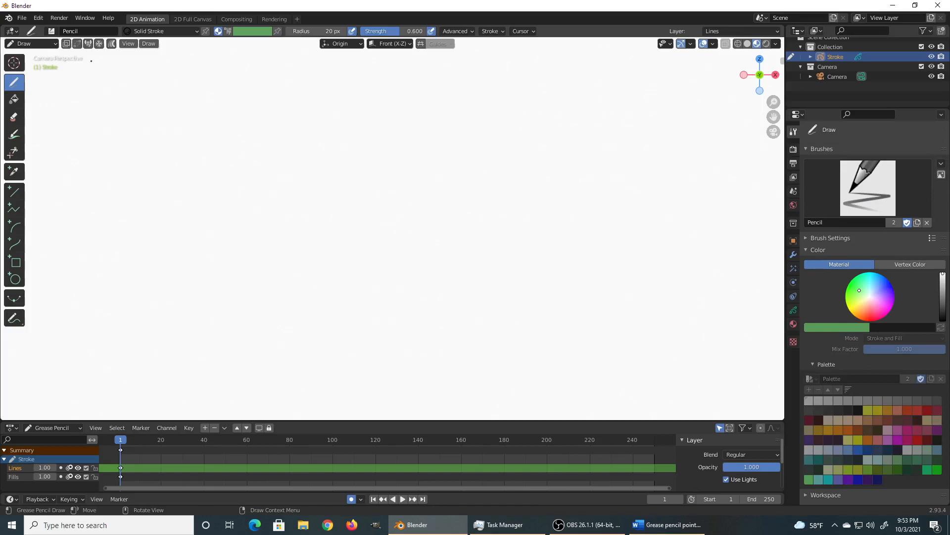
- Draw a freehand S-shaped stroke on the blank canvas, keeping the Pencil brush
left_click(51, 31)
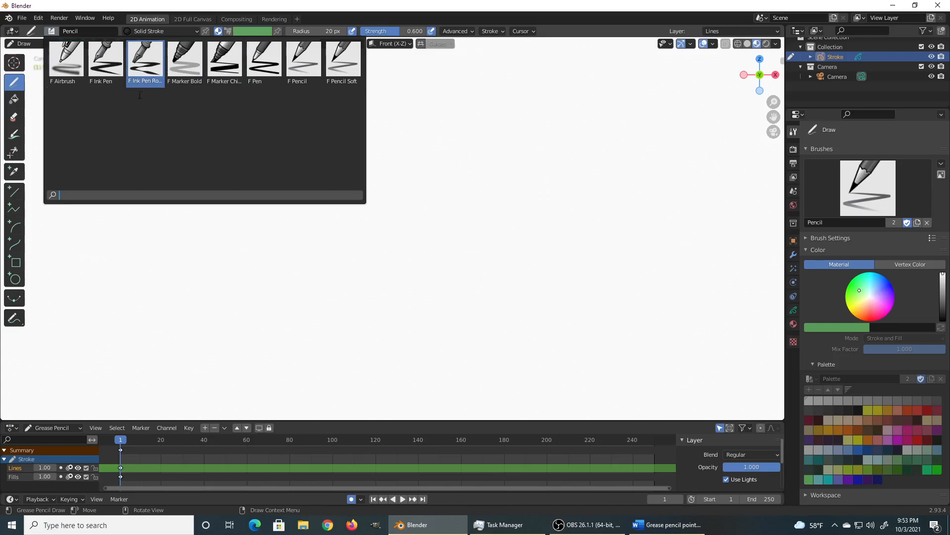
left_click(314, 238)
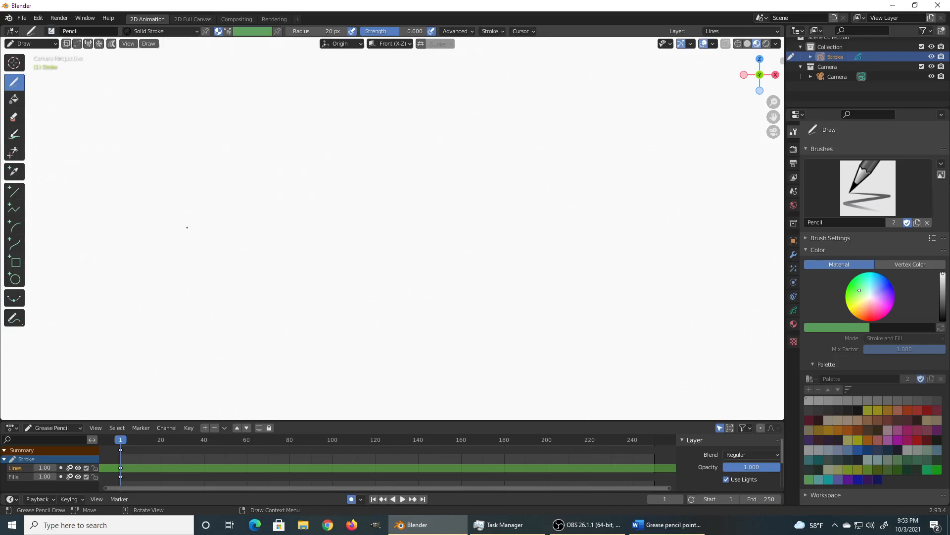
mouse_move(201, 194)
left_mouse_down()
mouse_move(312, 147)
mouse_move(229, 223)
mouse_move(355, 247)
mouse_move(363, 279)
left_mouse_up()
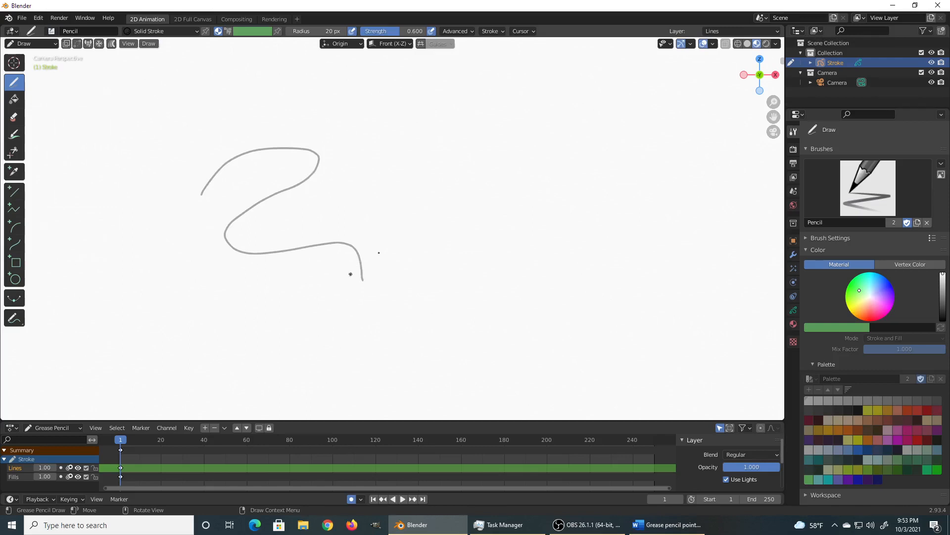
- Examine the drawn stroke in 3D from several angles and return to the camera view
mouse_move(397, 242)
middle_mouse_down()
mouse_move(293, 254)
mouse_move(396, 253)
mouse_move(250, 255)
mouse_move(376, 256)
middle_mouse_up()
scroll(385, 246, "up", 6)
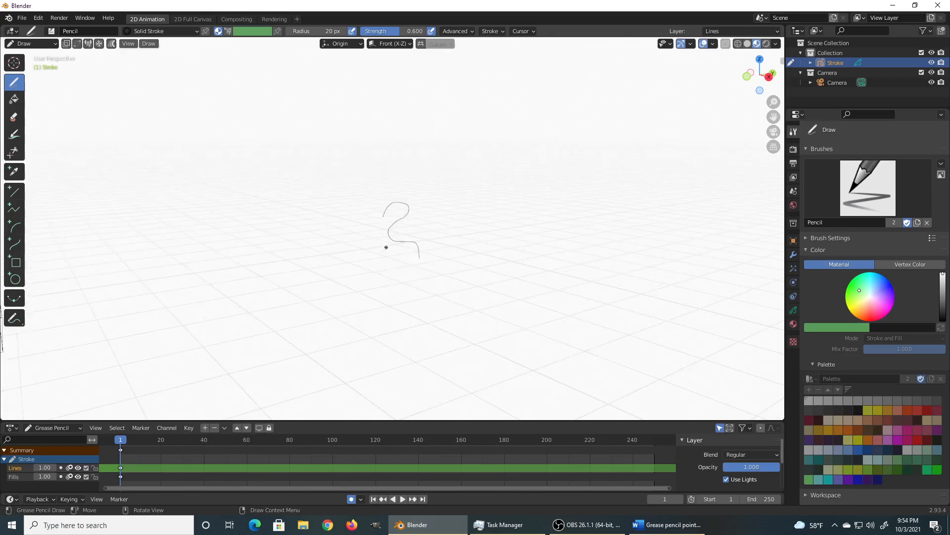
mouse_move(402, 233)
middle_mouse_down()
mouse_move(582, 235)
mouse_move(432, 252)
middle_mouse_up()
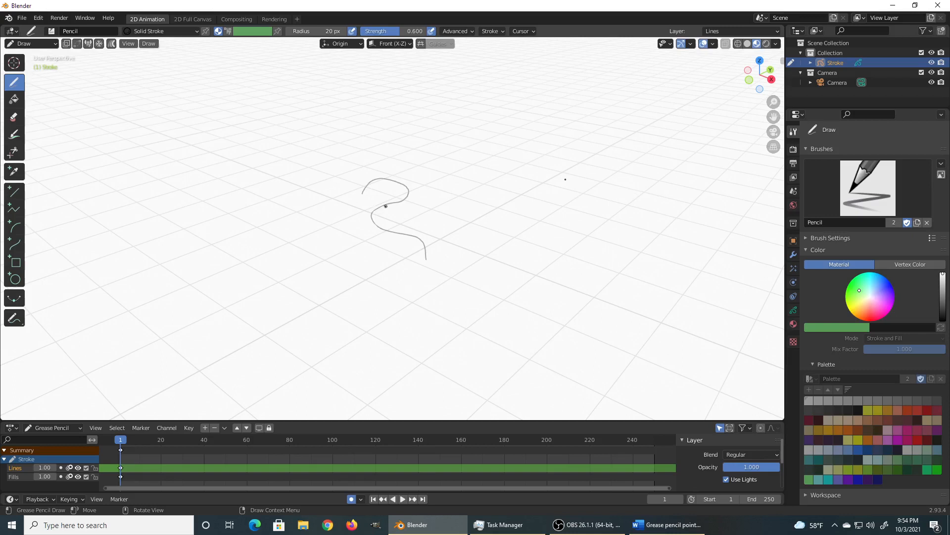
left_click(774, 132)
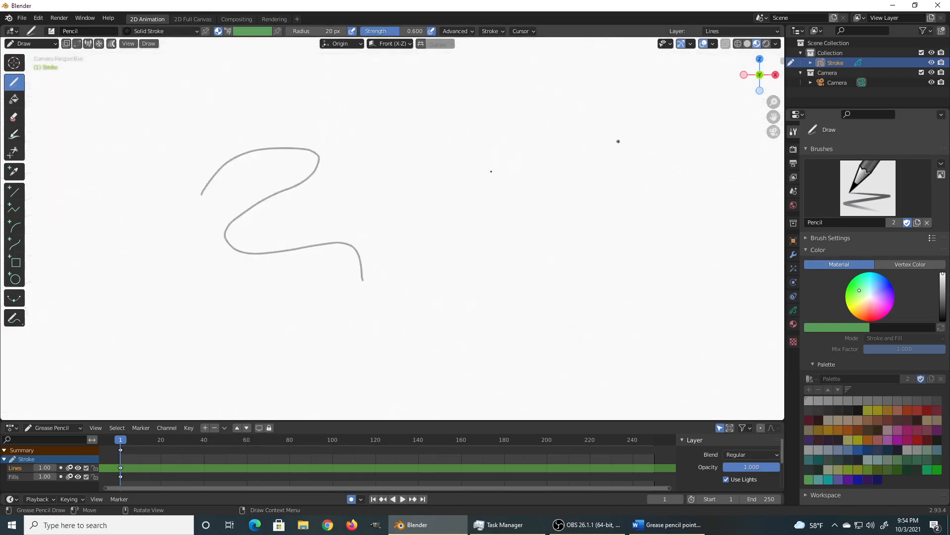
key("KP_0")
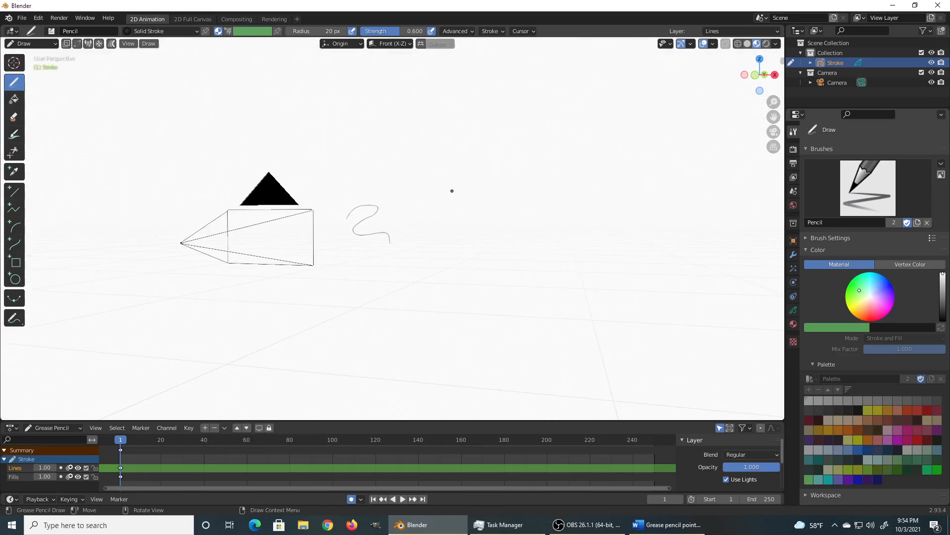
key("KP_0")
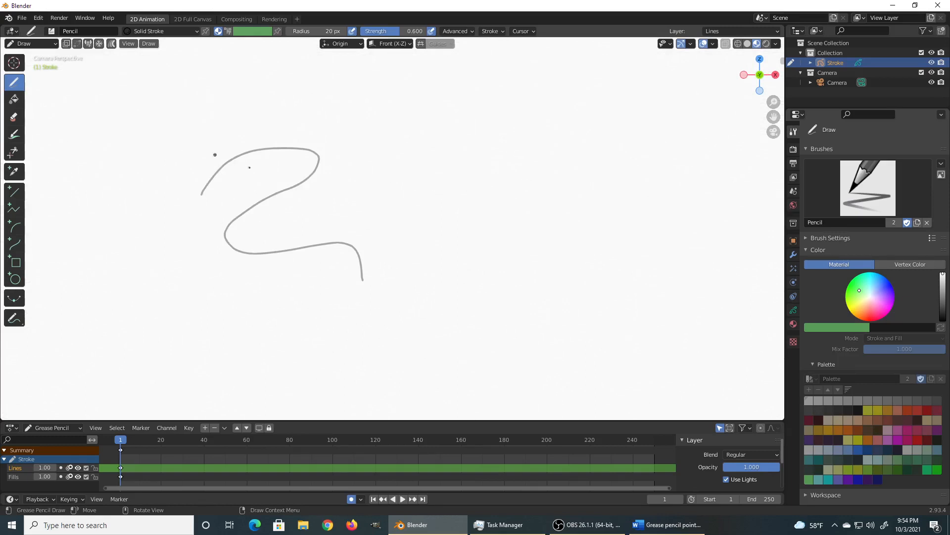
middle_click_drag(294, 167, 350, 161)
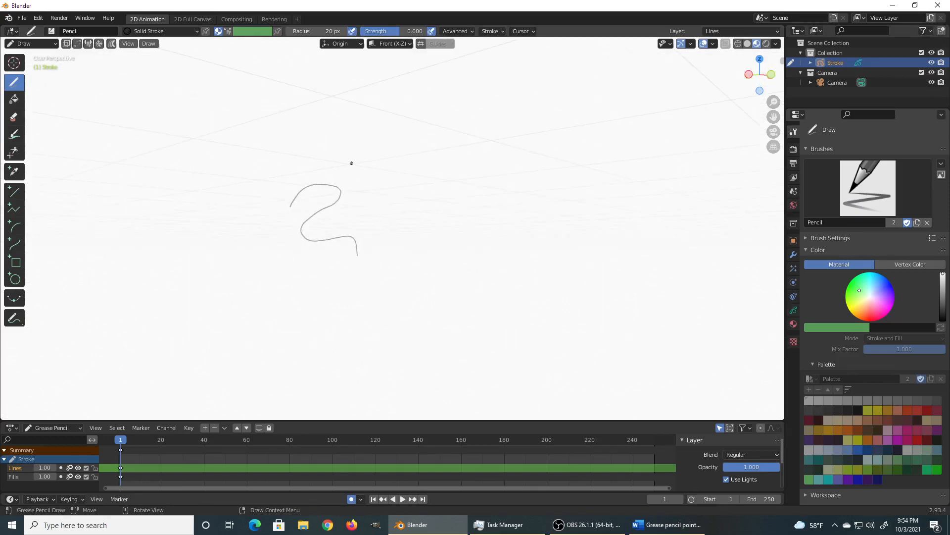
key("KP_0")
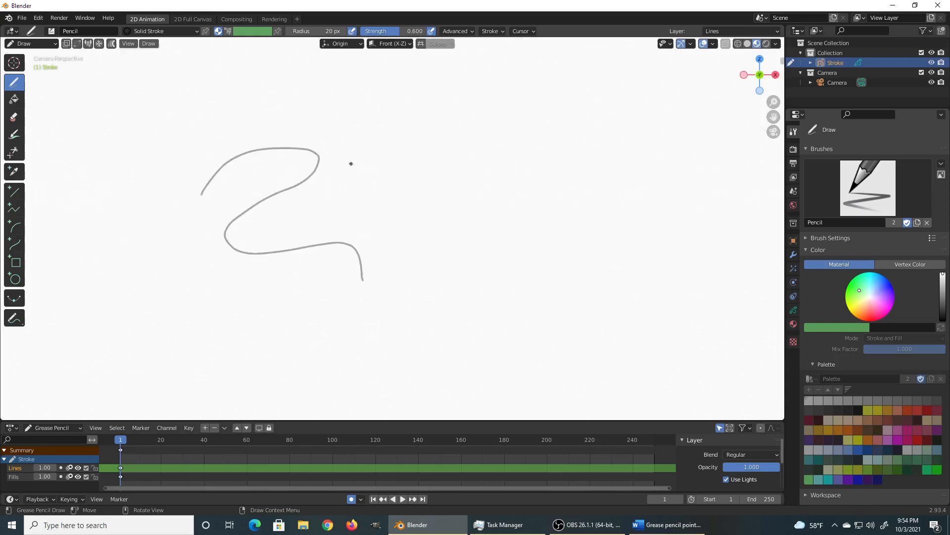
- Draw several freehand curved lines around the S-shaped stroke and a rough circle beside it
left_click_drag(171, 141, 422, 187)
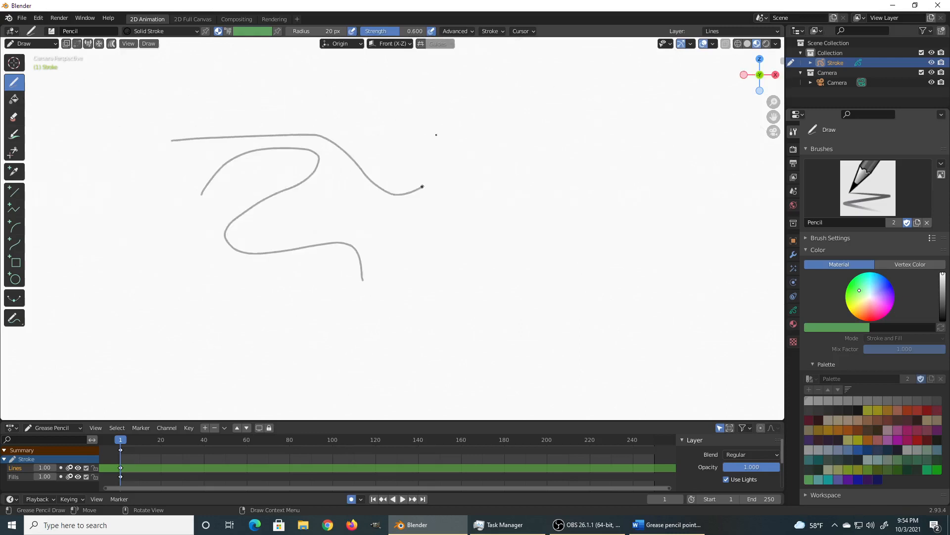
mouse_move(501, 235)
left_mouse_down()
mouse_move(517, 244)
mouse_move(238, 320)
left_mouse_up()
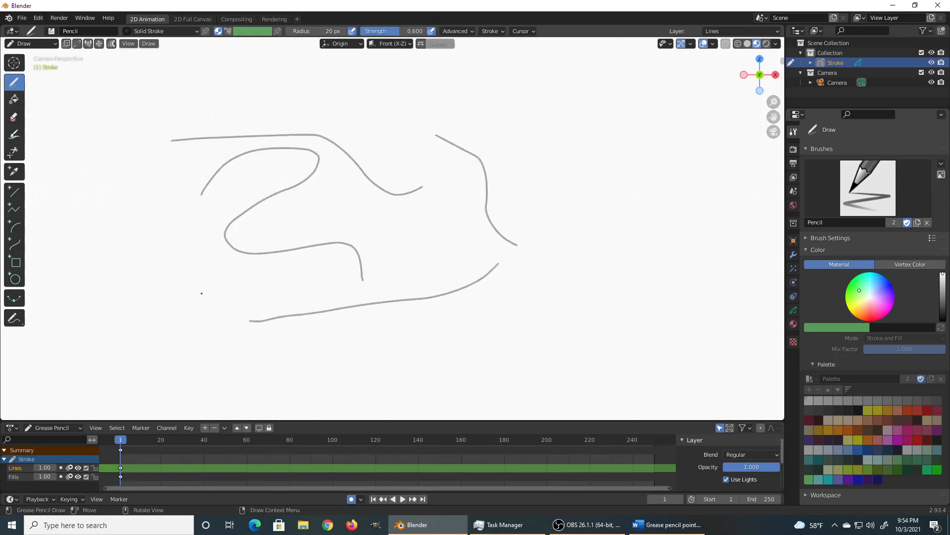
mouse_move(99, 183)
left_mouse_down()
mouse_move(91, 255)
mouse_move(132, 201)
mouse_move(114, 177)
left_mouse_up()
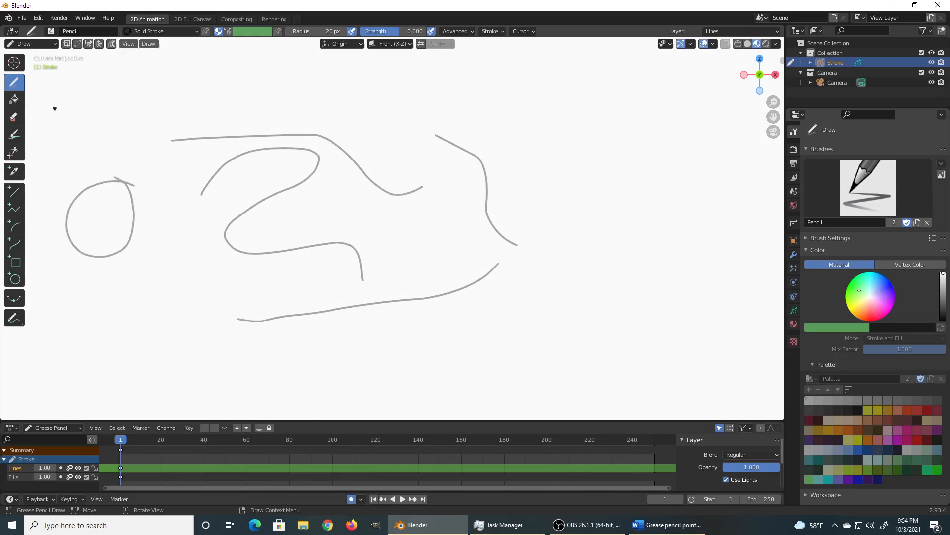
- Switch the Grease Pencil object to Object Mode, then move it sideways and scale it down
left_click(40, 46)
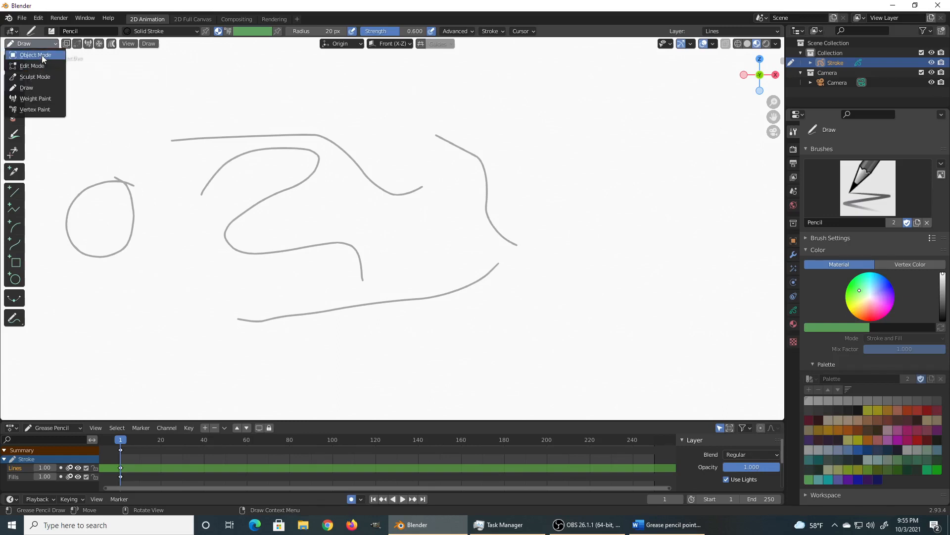
left_click(42, 55)
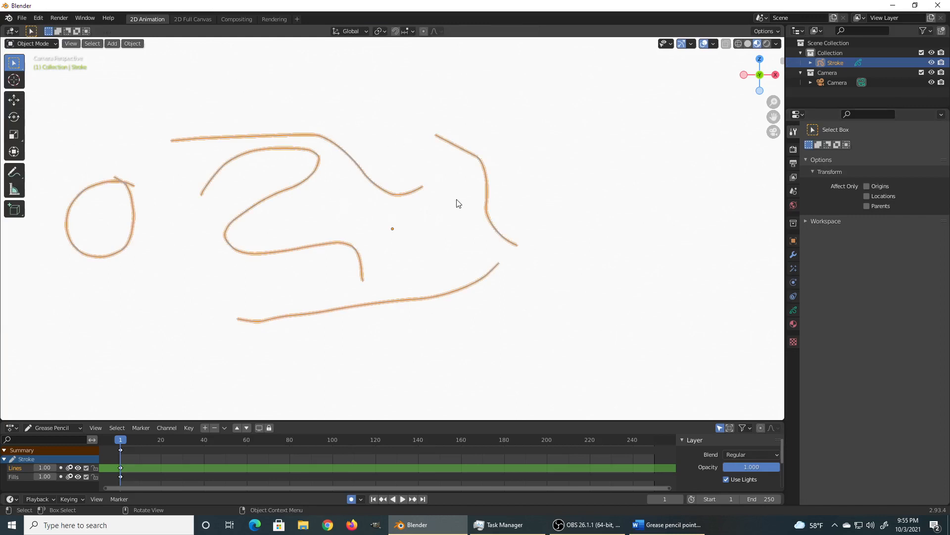
key("g")
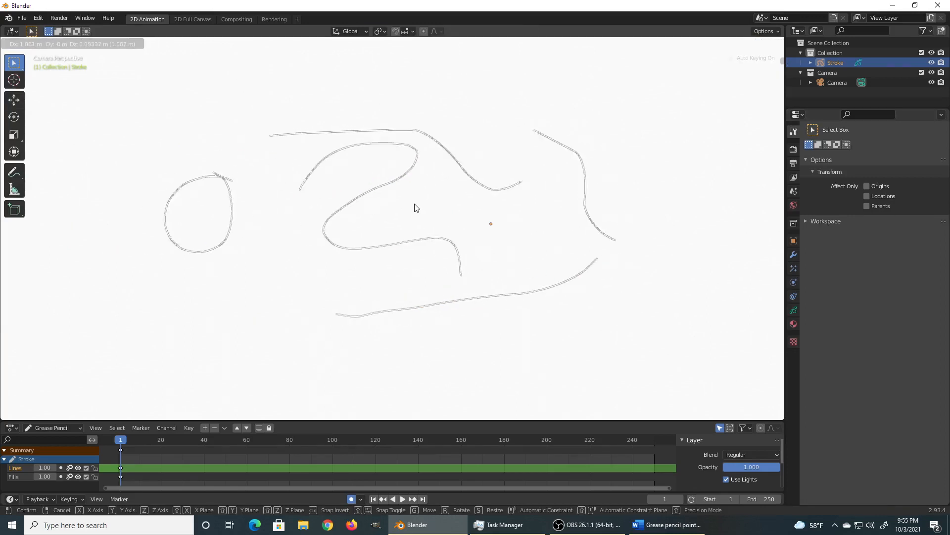
left_click(414, 206)
key("s")
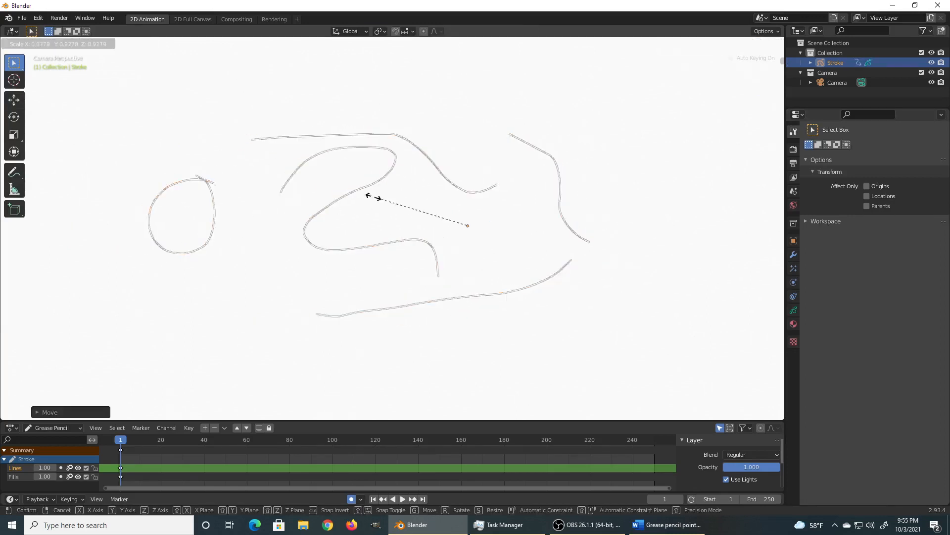
left_click(430, 207)
- Try to rotate the scaled-down Grease Pencil object in the camera view
key("r")
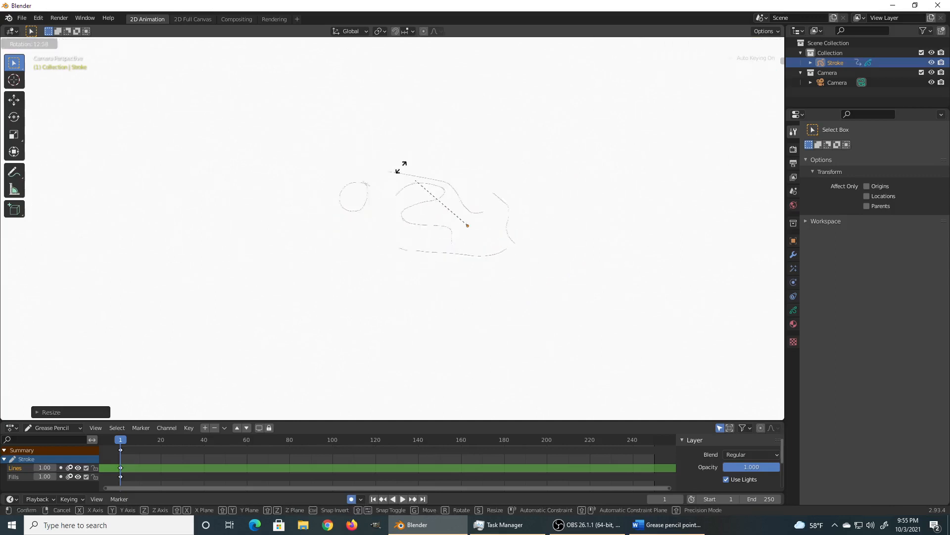
left_click(346, 176)
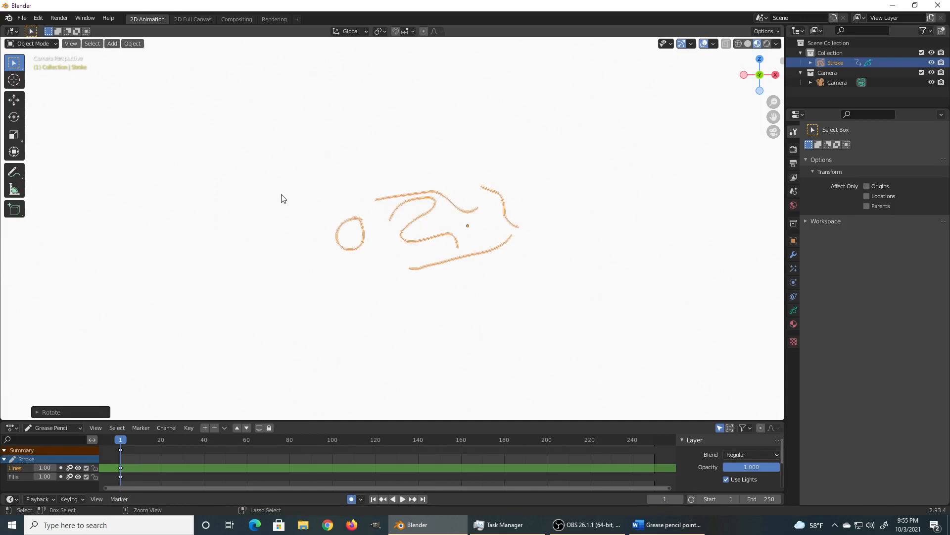
key("ctrl+z")
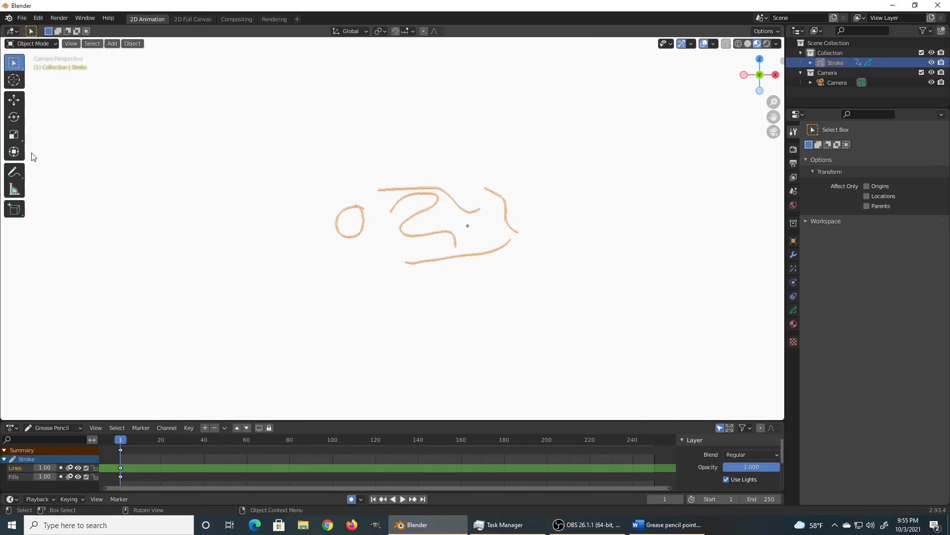
- Move the Grease Pencil object in the negative X direction with the Move tool, then activate the Transform tool
left_click(15, 101)
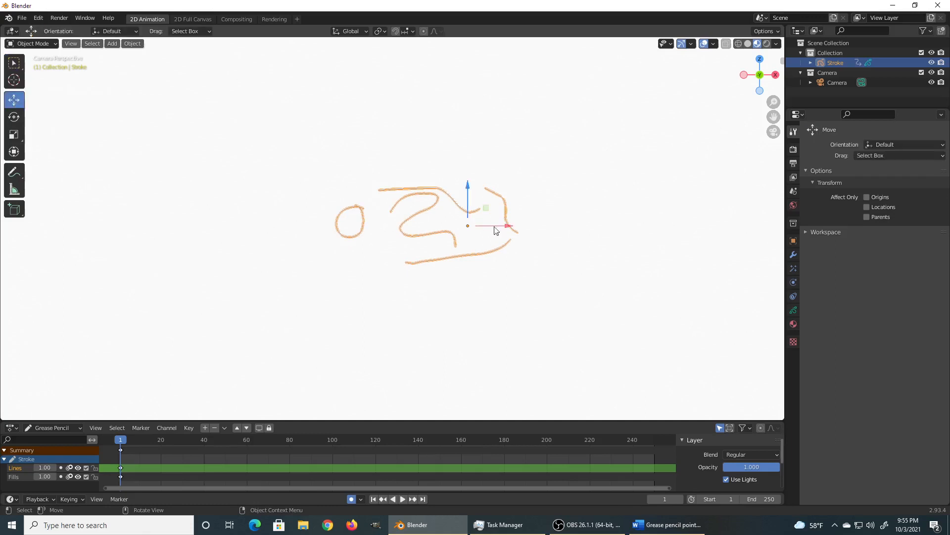
left_click_drag(507, 225, 340, 222)
left_click(14, 117)
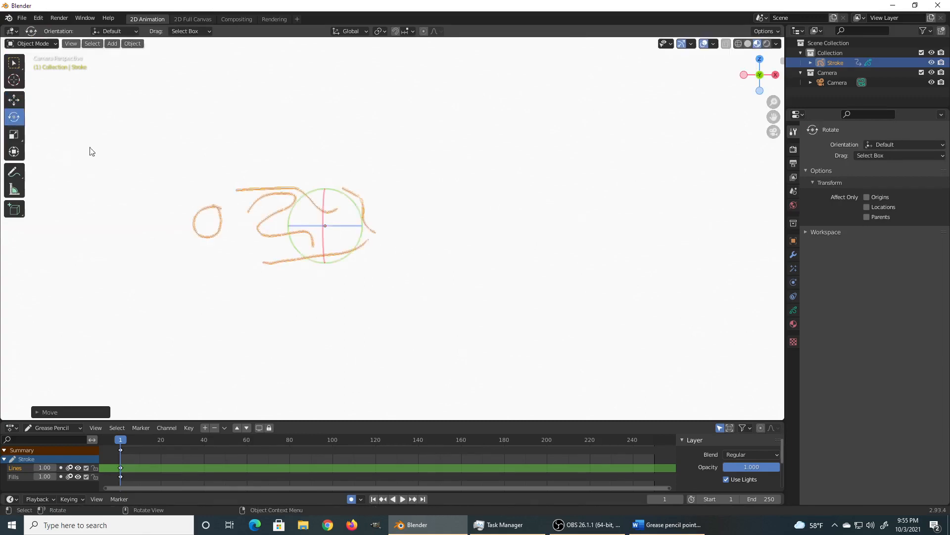
left_click(14, 134)
left_click(14, 152)
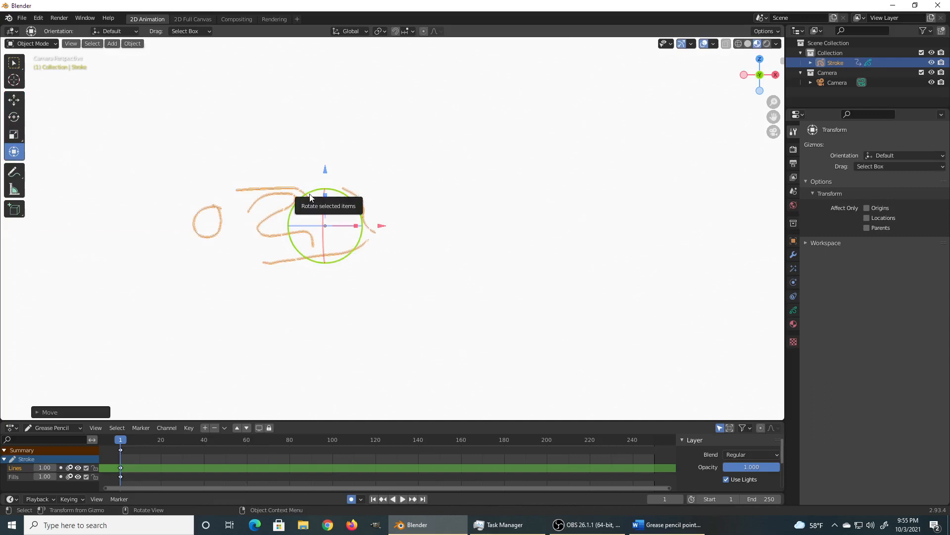
- Switch the Grease Pencil object to Edit Mode and set the selection mode to points
scroll(292, 221, "up", 3)
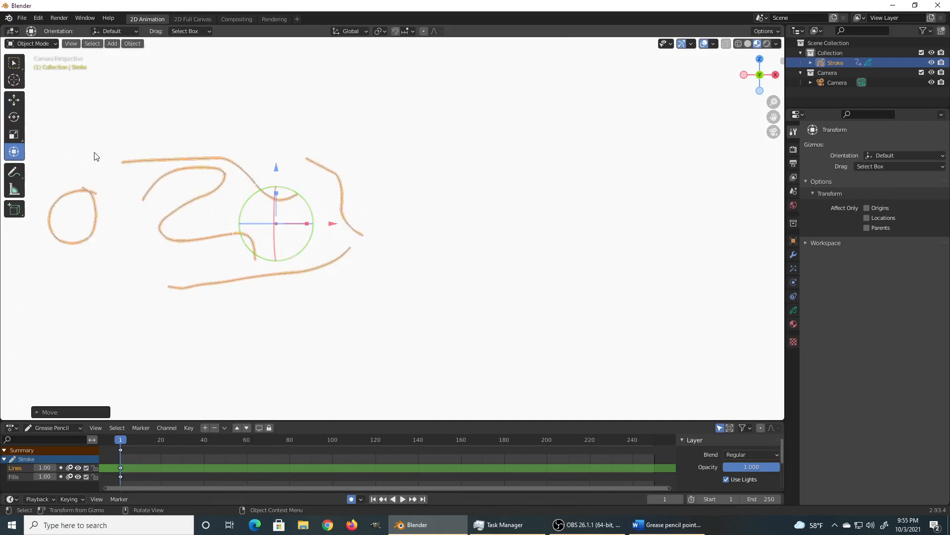
key("KP_0")
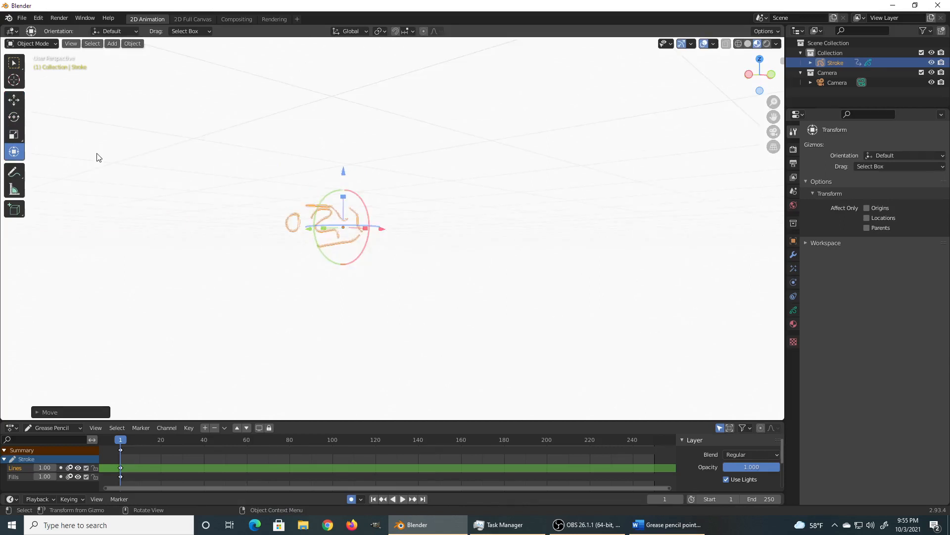
key("KP_0")
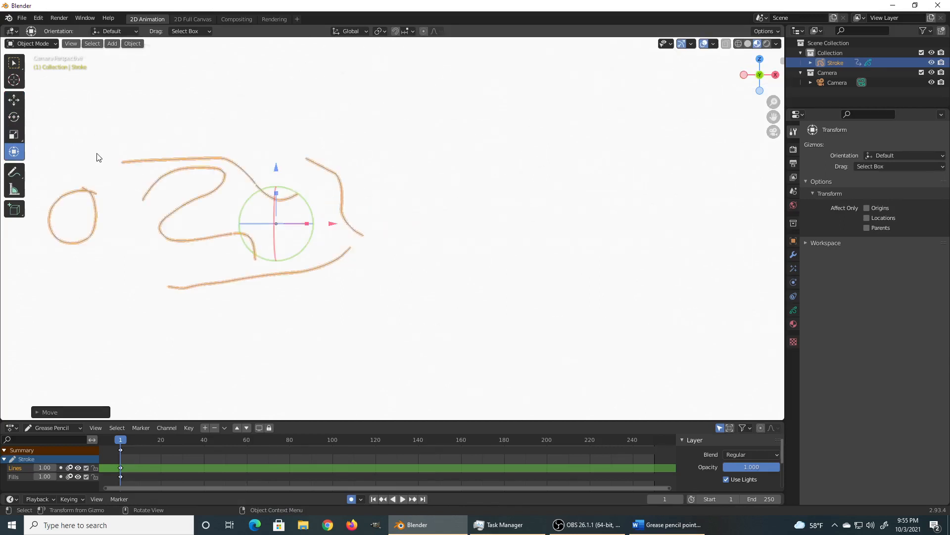
left_click(22, 46)
left_click(36, 63)
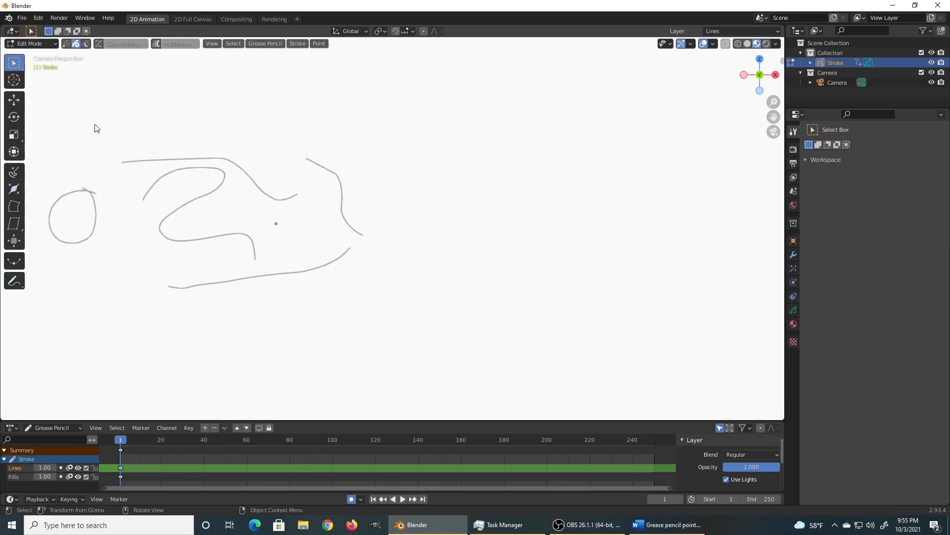
left_click(67, 45)
scroll(196, 151, "up", 3)
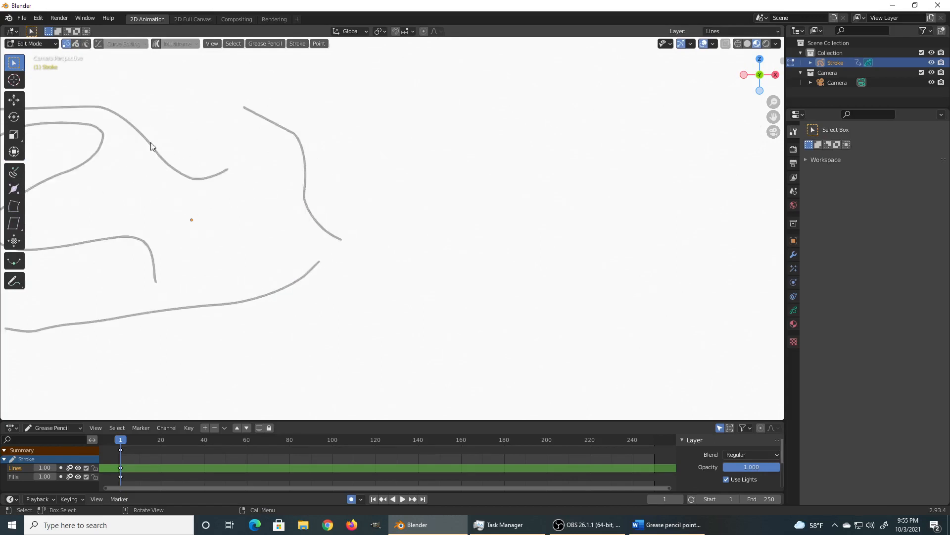
- Select the middle points of the upper stroke's descending curve and move them slightly sideways
left_click_drag(110, 88, 207, 203)
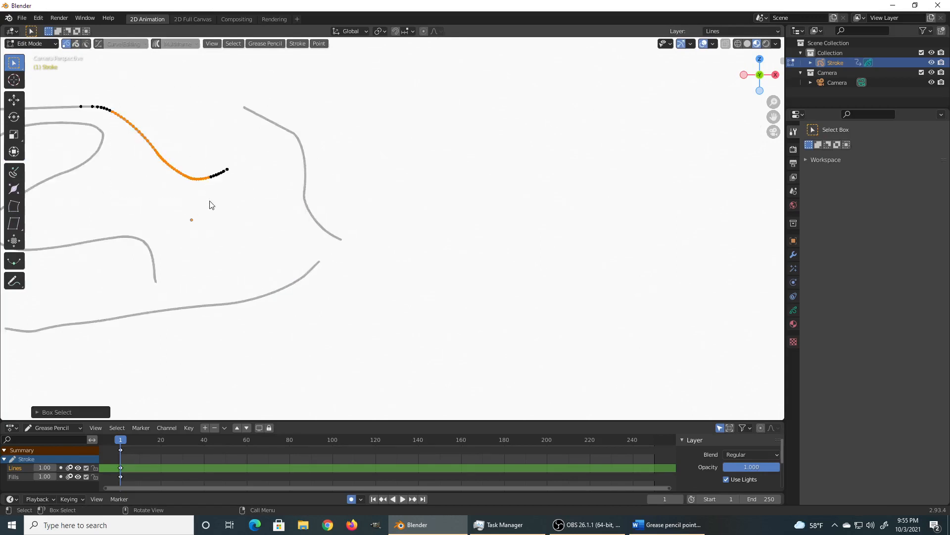
scroll(198, 179, "up", 4)
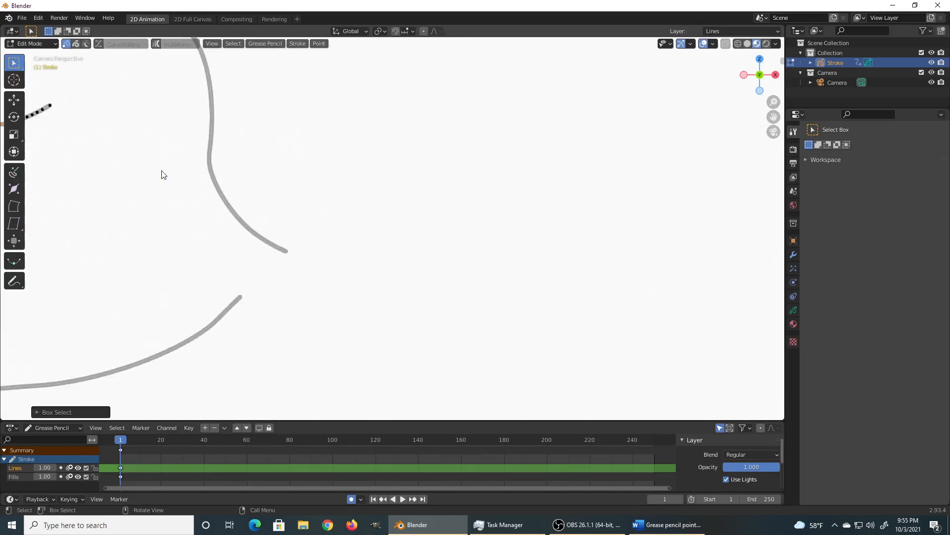
mouse_move(284, 191)
middle_mouse_down("shift")
mouse_move(478, 216)
mouse_move(557, 302)
middle_mouse_up("shift")
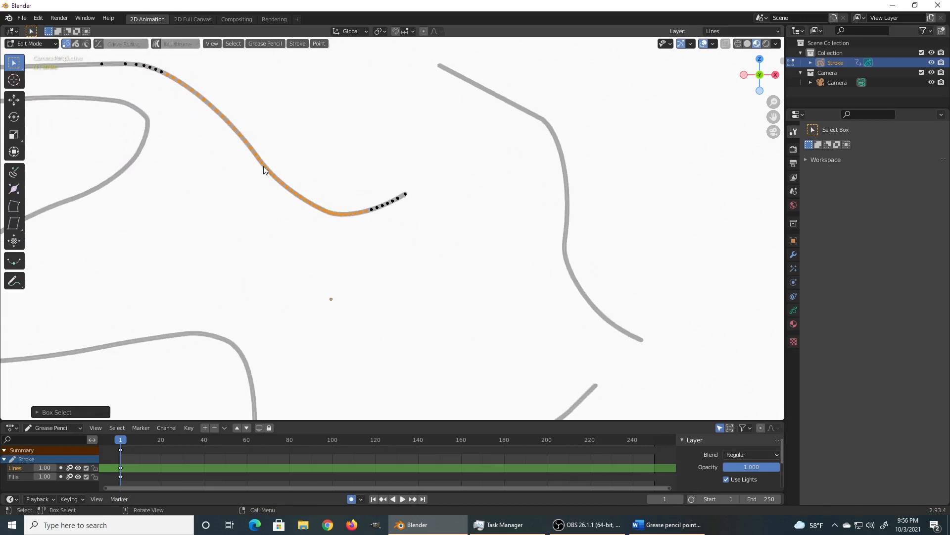
key("g")
left_click(312, 158)
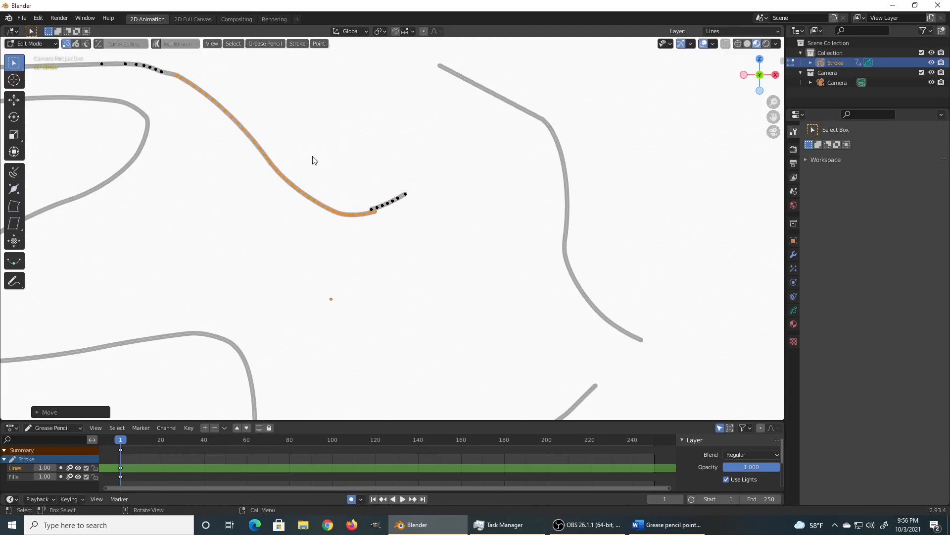
- Scale the selected stroke points down to a short segment and rotate that segment to lie nearly horizontal
key("s")
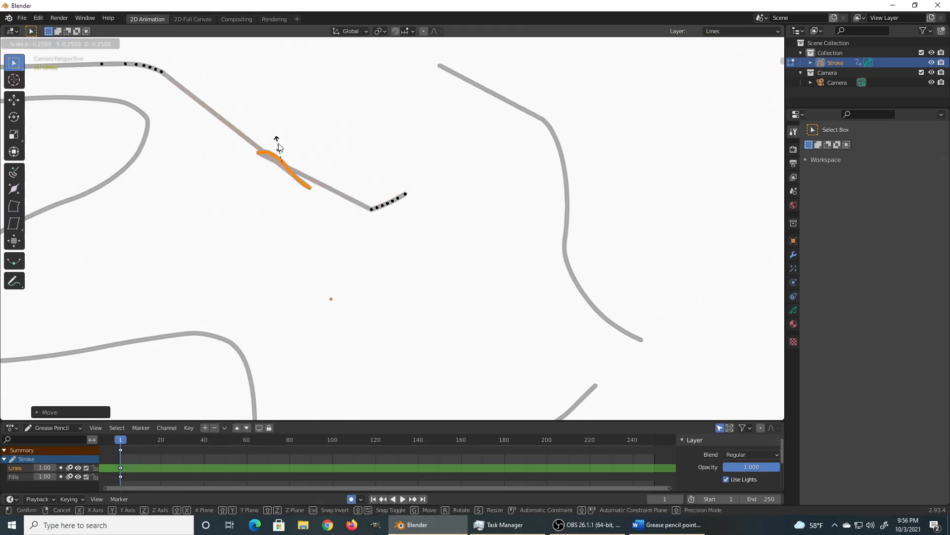
left_click(281, 146)
key("r")
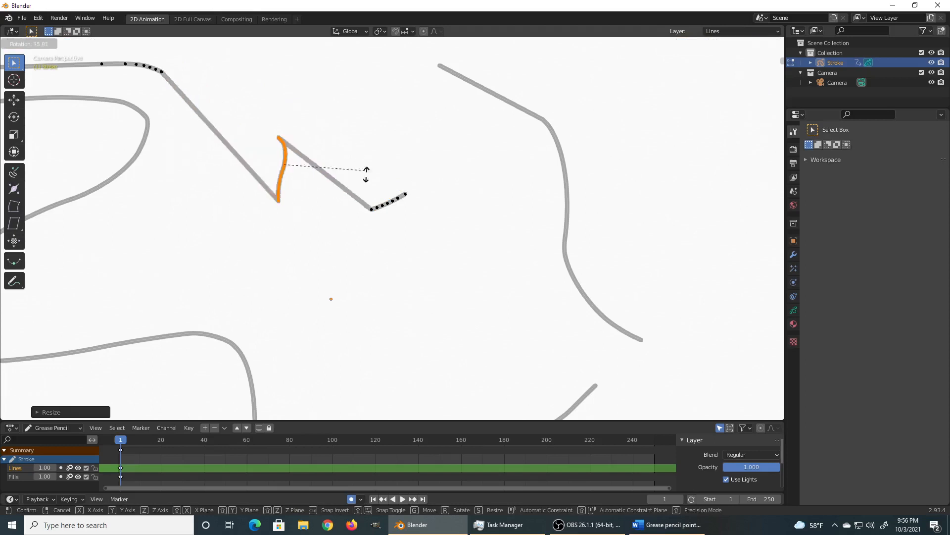
left_click(303, 248)
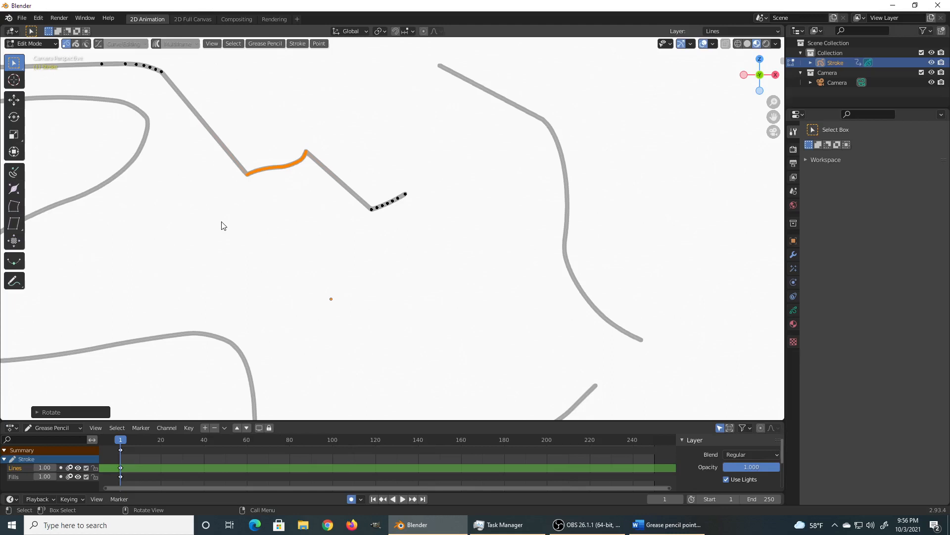
- Leave the camera view for an angled perspective and freely move the selected stroke points up and away from the stroke
mouse_move(314, 218)
middle_mouse_down()
mouse_move(334, 222)
mouse_move(277, 244)
mouse_move(402, 206)
mouse_move(338, 218)
middle_mouse_up()
scroll(402, 206, "up", 5)
middle_click_drag(355, 182, 362, 179)
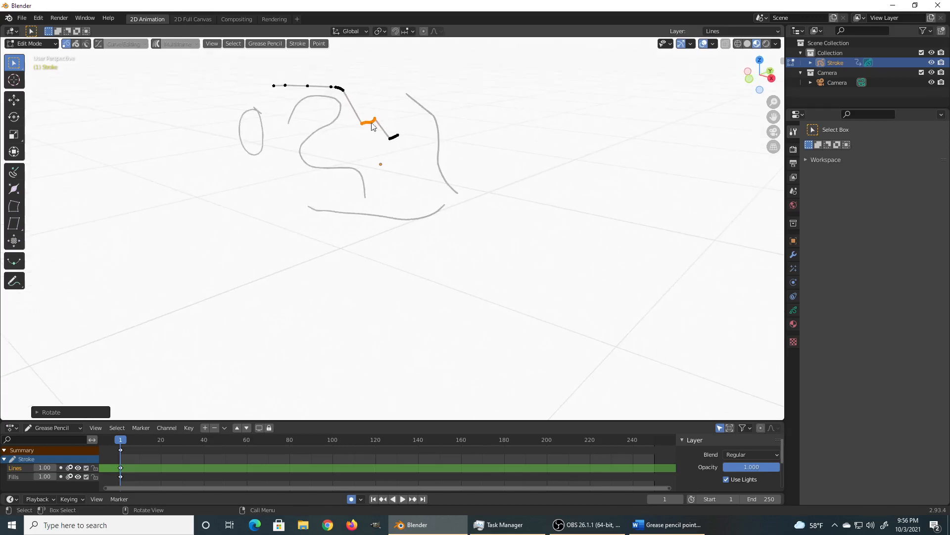
key("g")
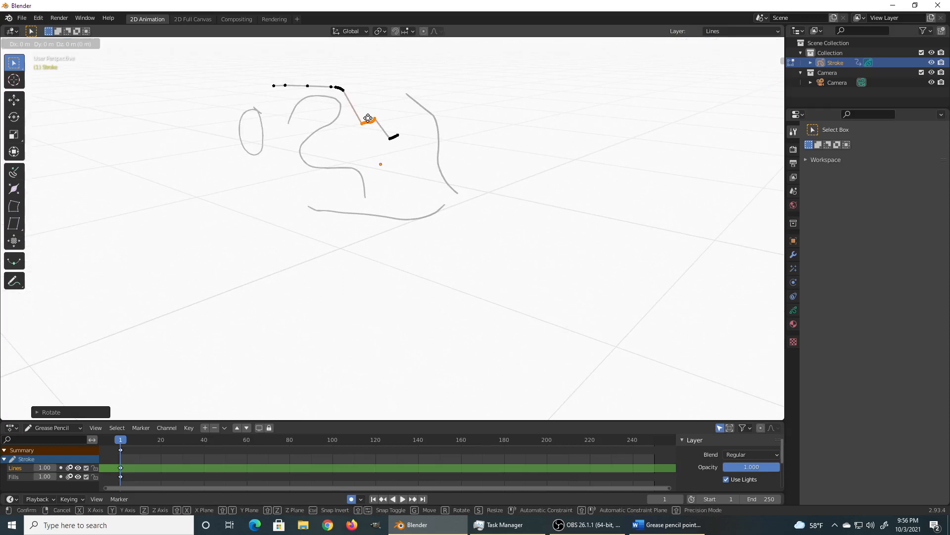
left_click(409, 108)
scroll(375, 146, "down", 6)
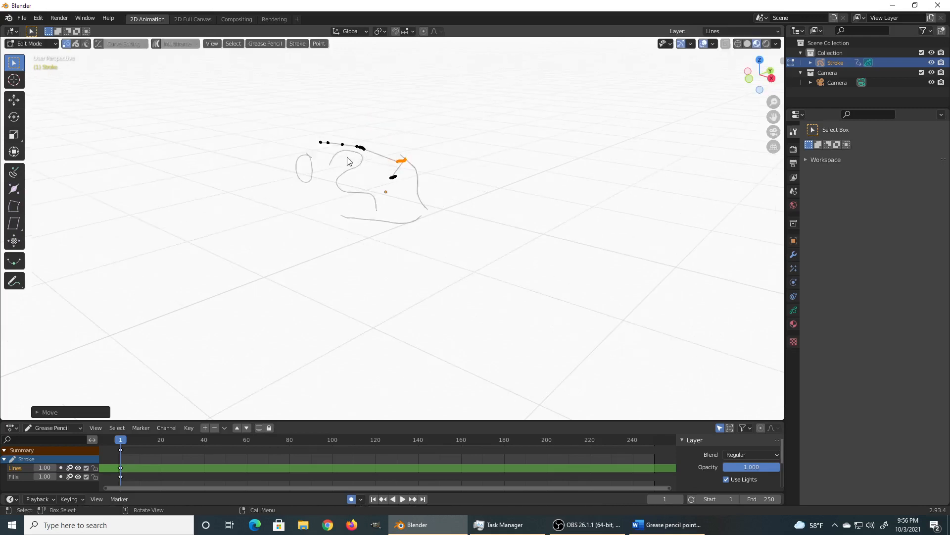
scroll(398, 149, "up", 6)
scroll(399, 149, "up", 1)
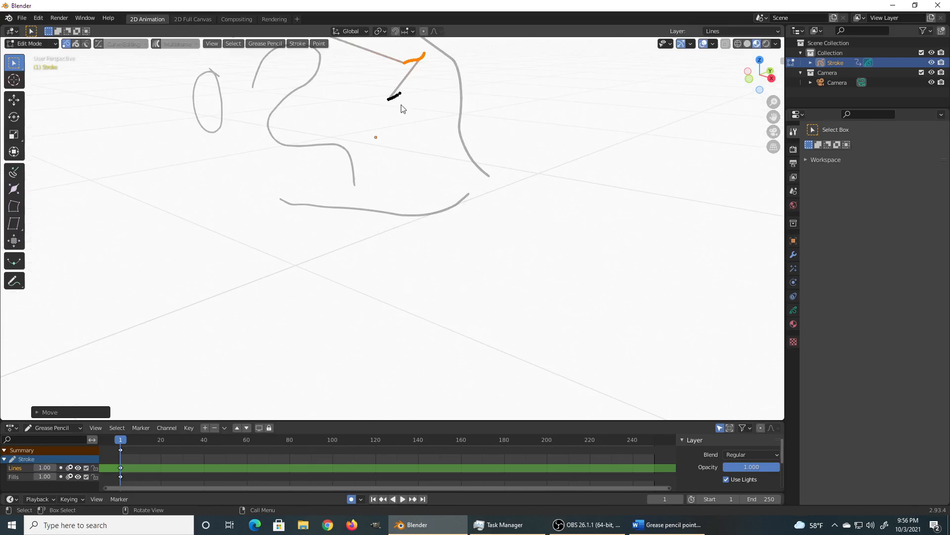
- Move the selected stroke points along the global Y axis, then orbit to inspect their depth offset
key("g")
key("y")
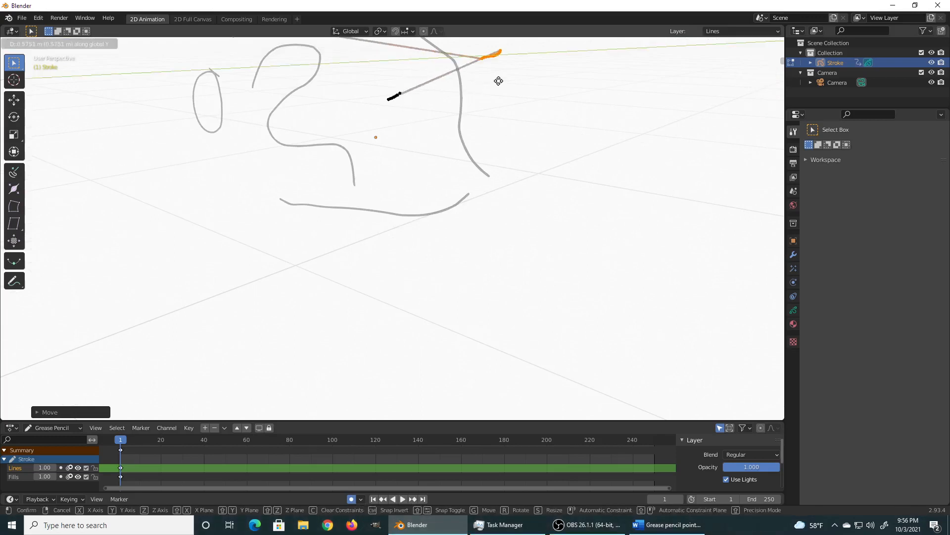
left_click(449, 116)
scroll(418, 144, "down", 5)
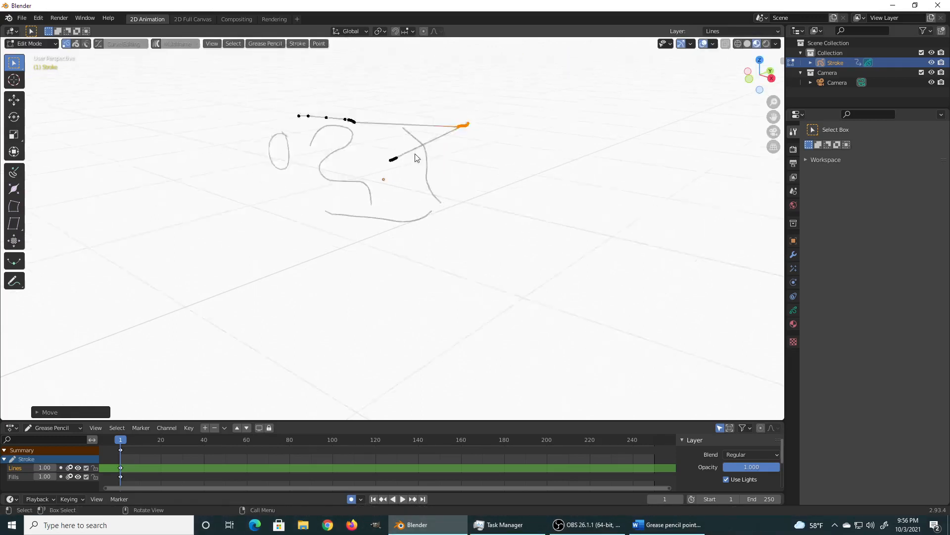
mouse_move(401, 167)
middle_mouse_down()
mouse_move(341, 182)
mouse_move(319, 177)
middle_mouse_up()
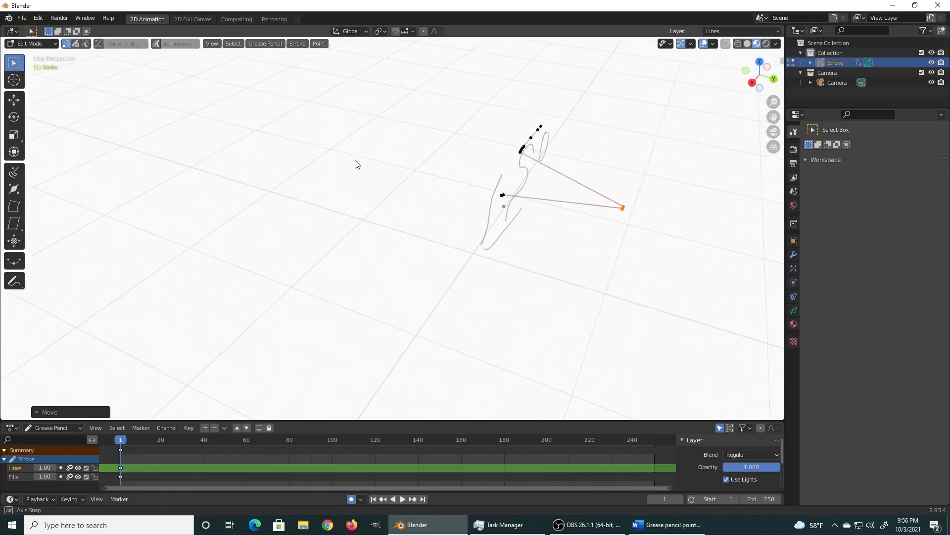
- Switch the Grease Pencil object to Draw mode and return to the camera view with the drawing in sight
left_click(45, 44)
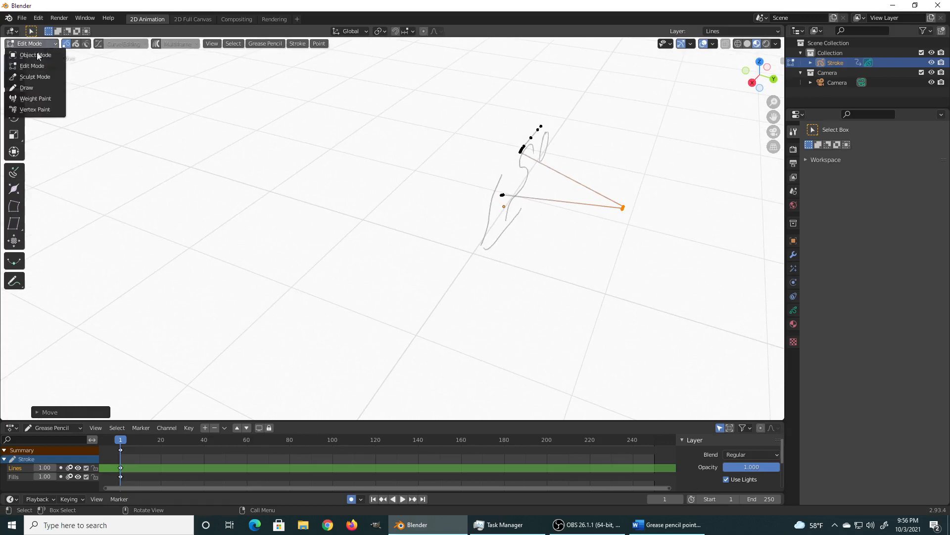
left_click(27, 88)
mouse_move(538, 205)
middle_mouse_down()
mouse_move(592, 212)
mouse_move(624, 197)
mouse_move(580, 191)
middle_mouse_up()
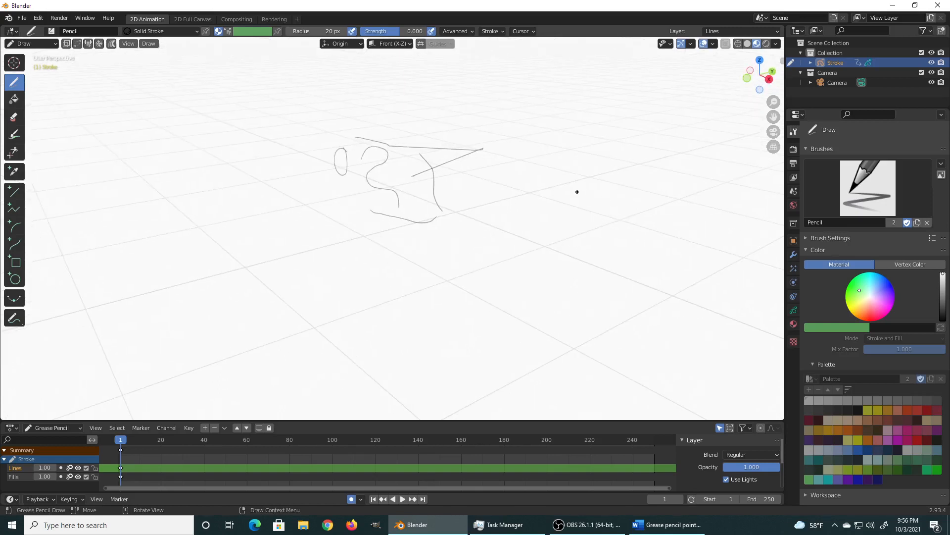
key("KP_0")
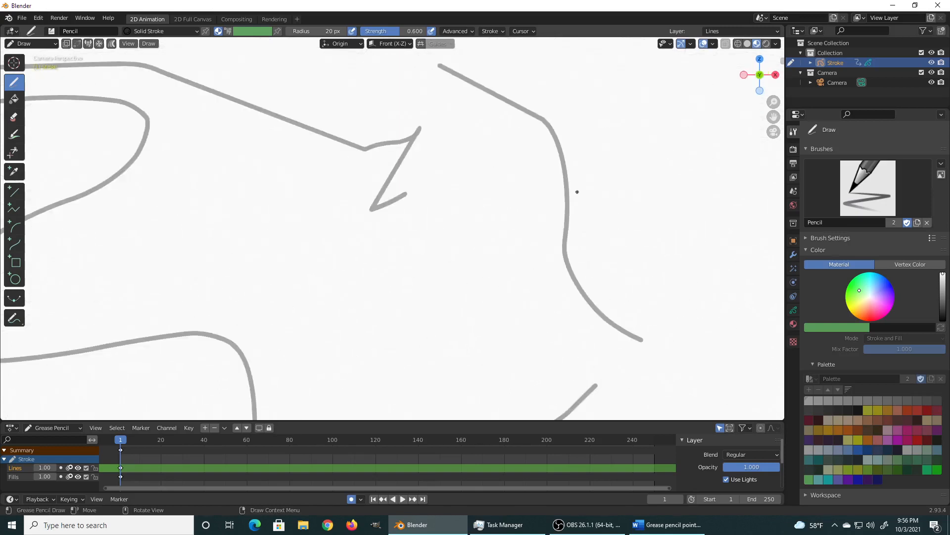
scroll(577, 191, "down", 5)
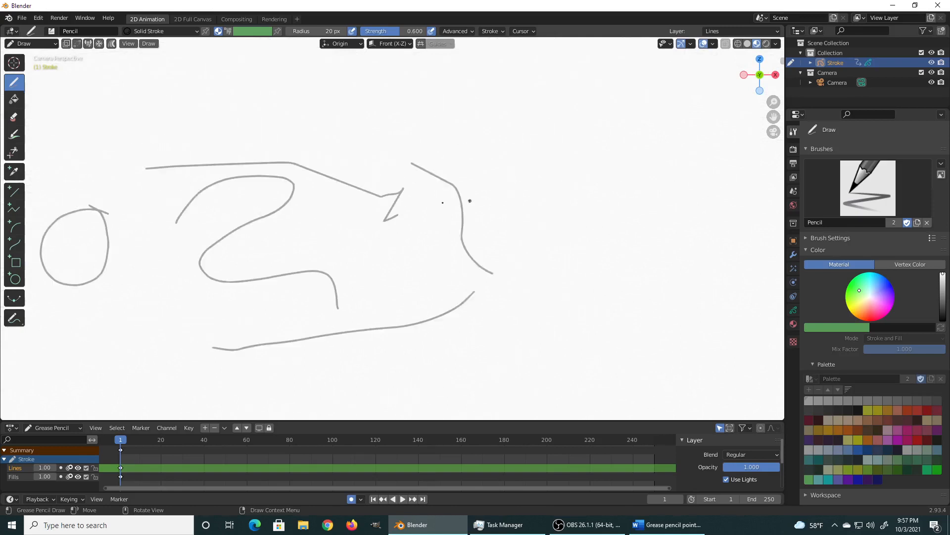
scroll(441, 201, "down", 4)
scroll(354, 201, "up", 6)
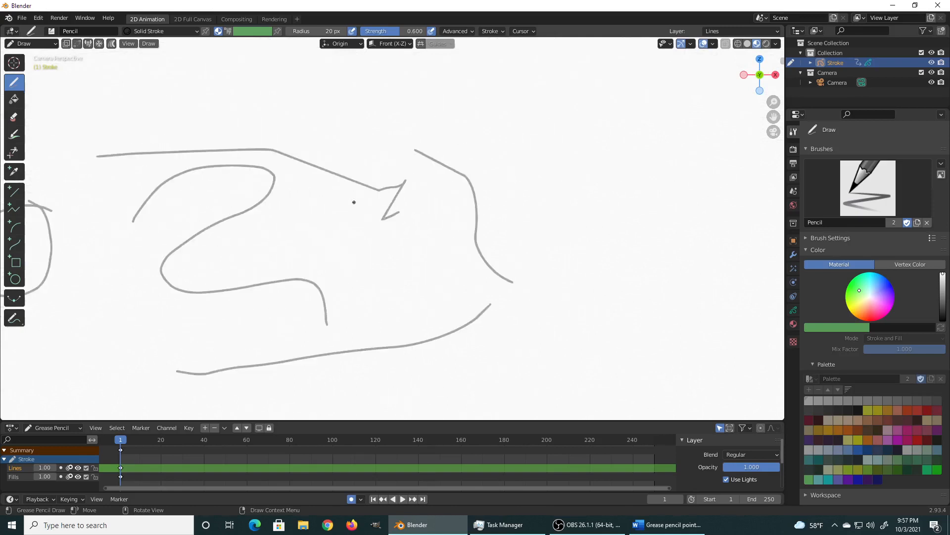
- Check the topic list in the Grease pencil points document in Word, then switch back to Blender
key("alt+Tab")
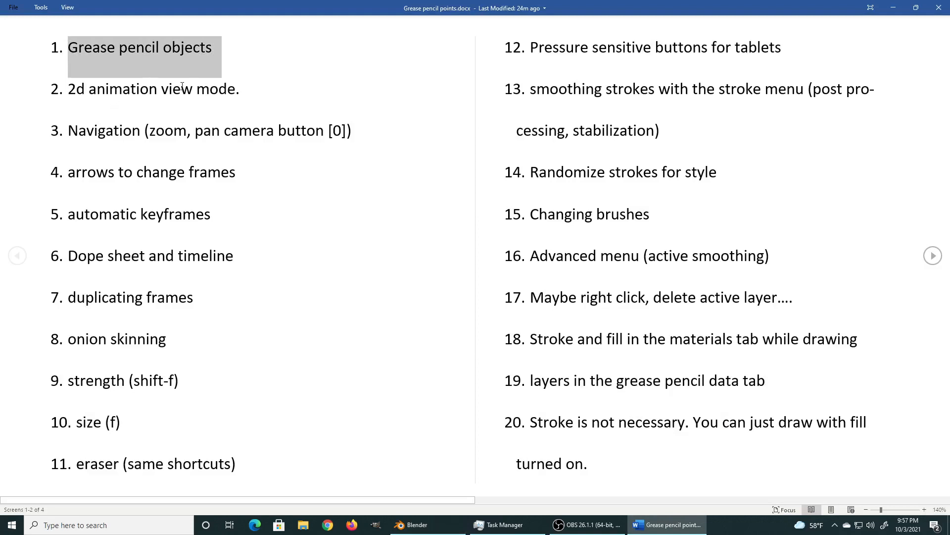
key("alt+Tab")
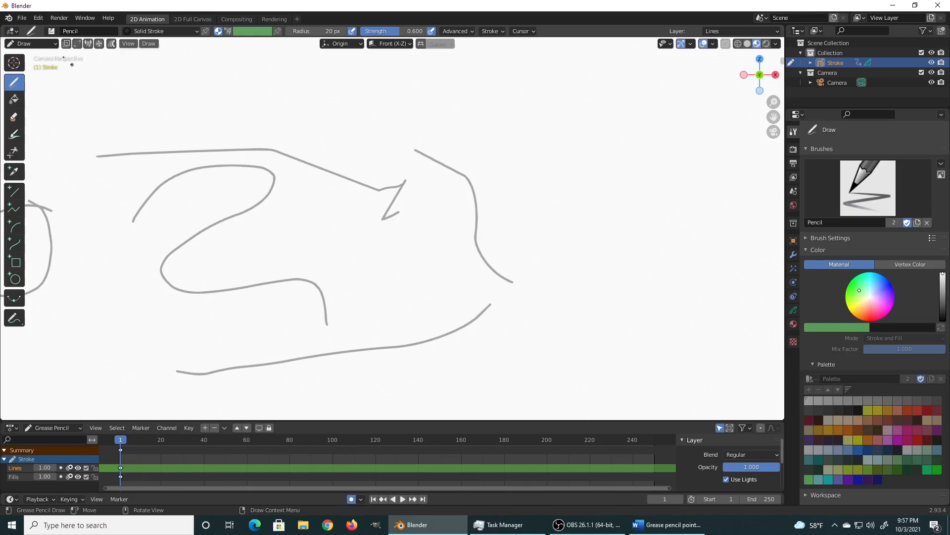
- Draw a long curved stroke above the existing drawing on the Front (X-Z) plane from an angled perspective
middle_click_drag(377, 146, 367, 189)
scroll(361, 187, "down", 2)
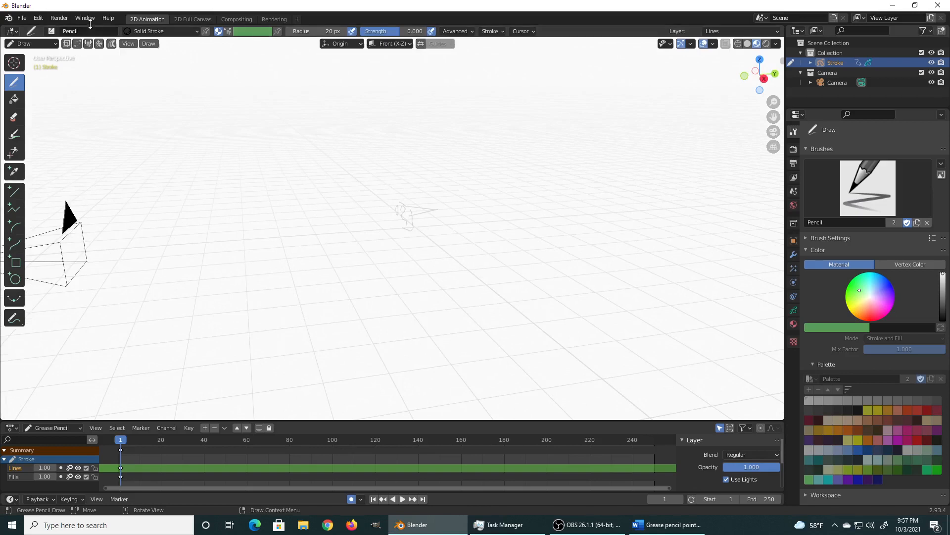
scroll(427, 199, "up", 5)
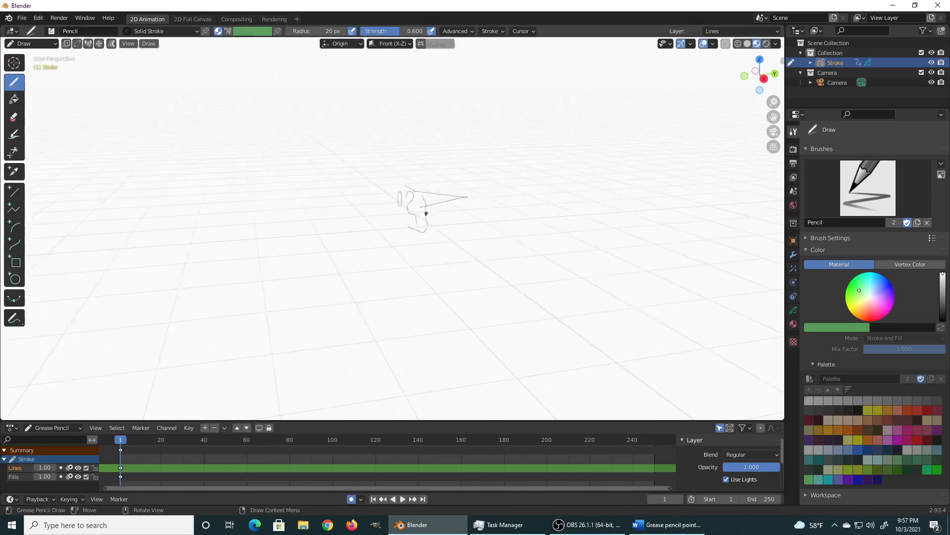
mouse_move(418, 164)
left_mouse_down()
mouse_move(458, 160)
mouse_move(488, 173)
mouse_move(437, 184)
left_mouse_up()
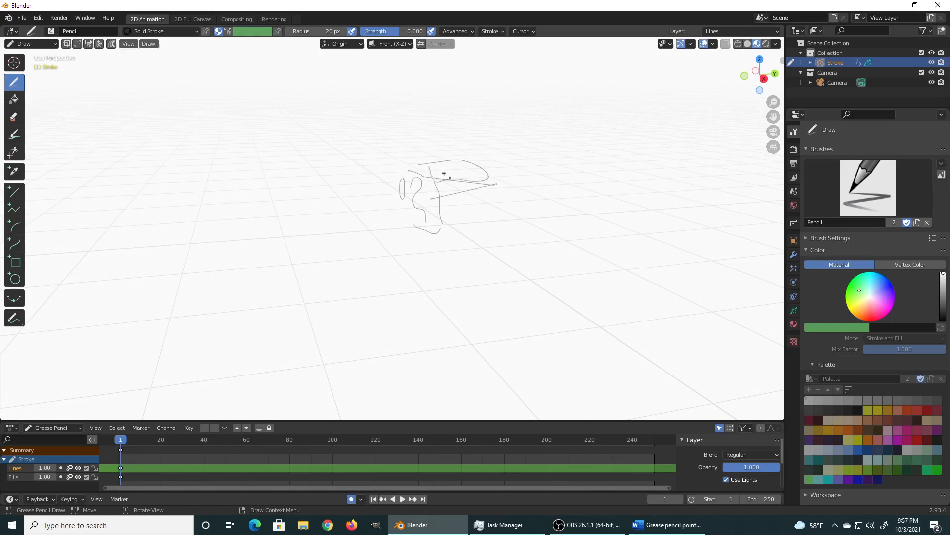
mouse_move(449, 193)
middle_mouse_down()
mouse_move(529, 192)
mouse_move(461, 185)
middle_mouse_up()
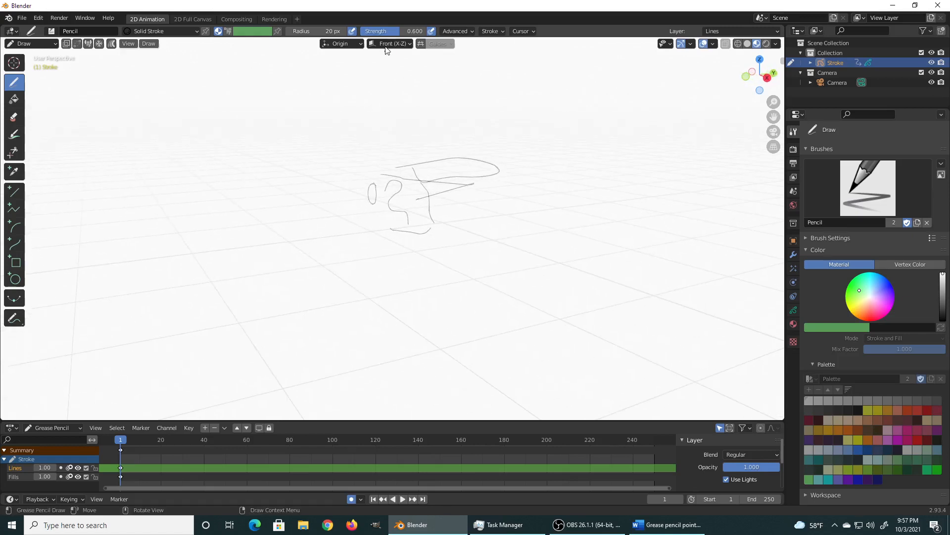
- Draw an L-shaped stroke beside the drawing from a nearly frontal view and orbit to check its plane
middle_click_drag(421, 214, 481, 214)
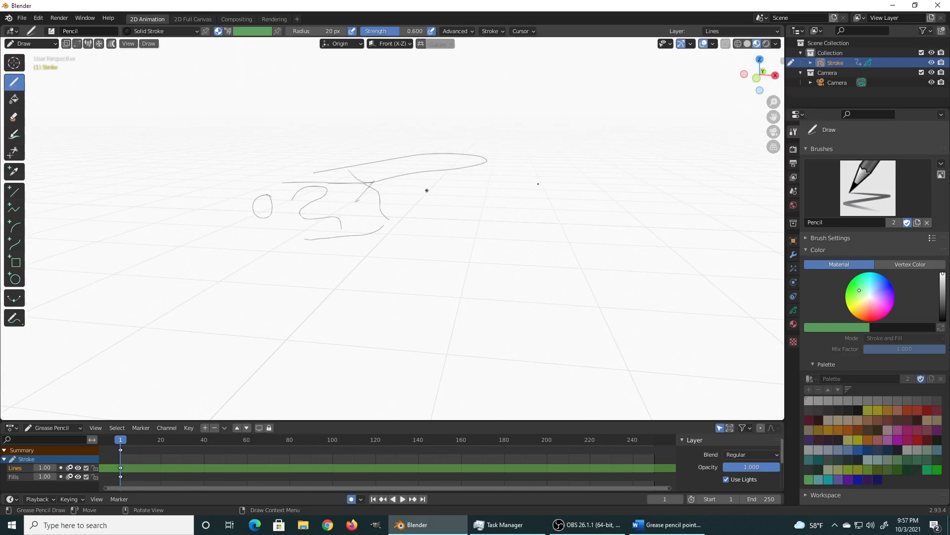
left_click_drag(454, 105, 554, 189)
middle_click_drag(588, 205, 495, 223)
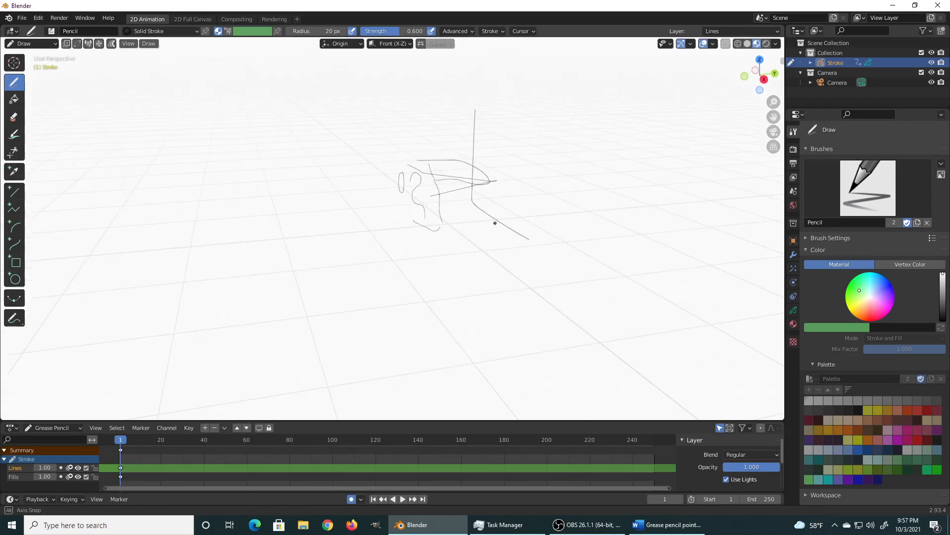
- Set the drawing plane to Side (Y-Z) and draw an L-shaped stroke beside the existing strokes
left_click(390, 43)
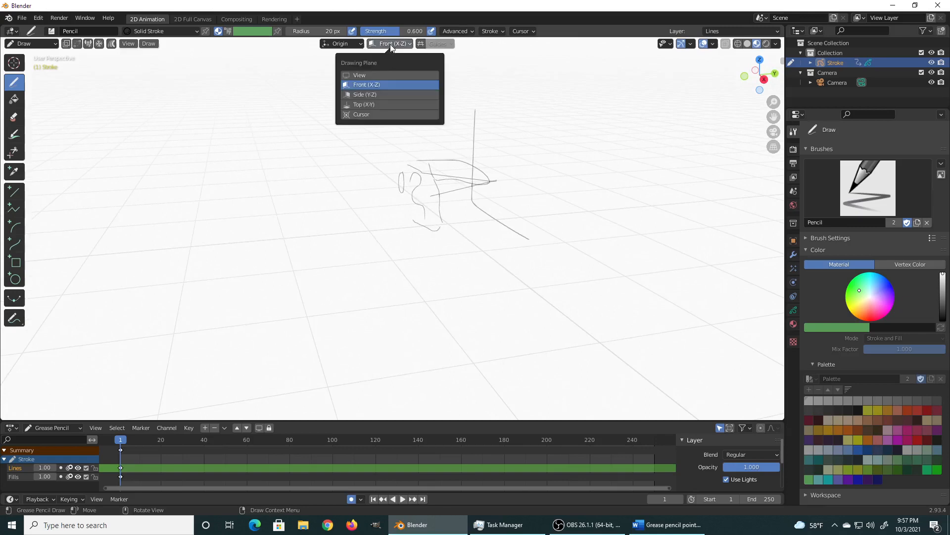
left_click(361, 96)
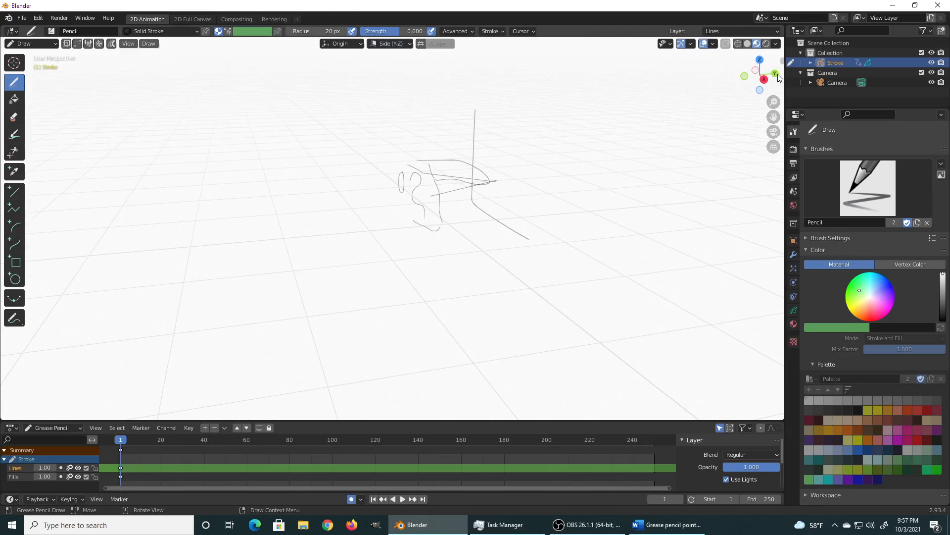
mouse_move(511, 117)
left_mouse_down()
mouse_move(508, 196)
mouse_move(628, 182)
left_mouse_up()
mouse_move(520, 242)
middle_mouse_down()
mouse_move(615, 237)
mouse_move(532, 251)
middle_mouse_up()
- Set the drawing plane to View and draw three closed loops, each from a different viewing angle
left_click(404, 44)
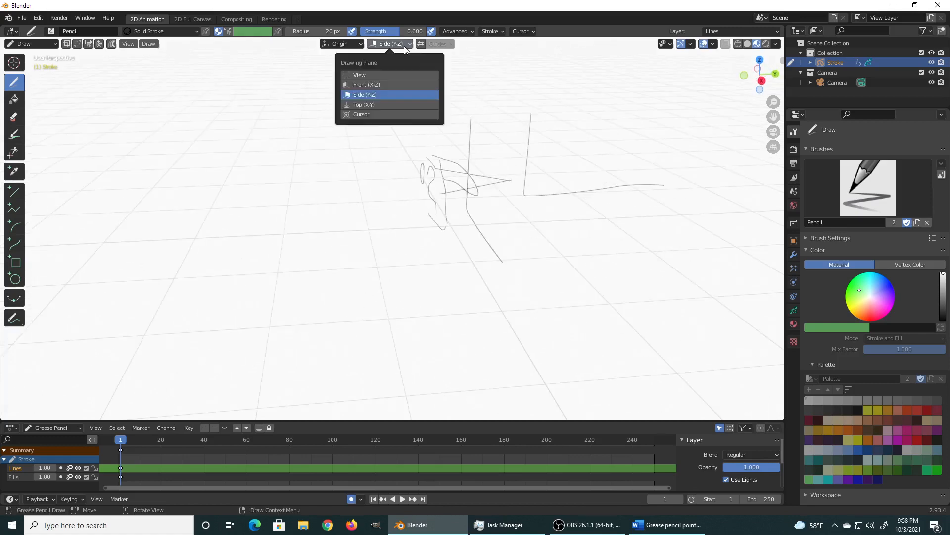
left_click(370, 75)
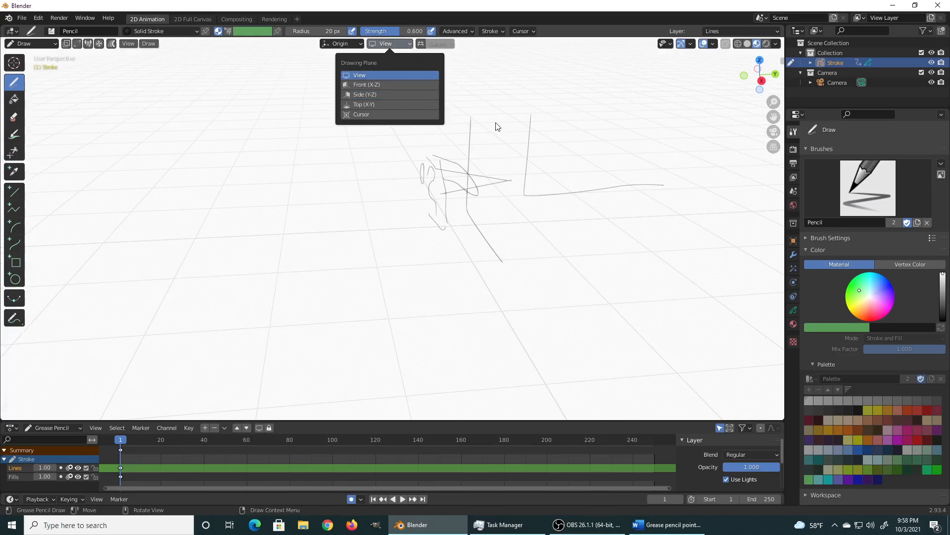
mouse_move(475, 110)
left_mouse_down()
mouse_move(505, 85)
mouse_move(543, 137)
mouse_move(488, 111)
left_mouse_up()
mouse_move(513, 162)
middle_mouse_down()
mouse_move(536, 159)
mouse_move(495, 149)
middle_mouse_up()
mouse_move(493, 149)
left_mouse_down()
mouse_move(528, 147)
mouse_move(539, 191)
mouse_move(537, 154)
mouse_move(516, 149)
left_mouse_up()
mouse_move(517, 148)
middle_mouse_down()
mouse_move(587, 203)
mouse_move(624, 202)
mouse_move(587, 197)
middle_mouse_up()
mouse_move(411, 206)
left_mouse_down()
mouse_move(432, 177)
mouse_move(458, 223)
mouse_move(409, 218)
left_mouse_up()
mouse_move(397, 202)
middle_mouse_down()
mouse_move(482, 221)
mouse_move(350, 222)
middle_mouse_up()
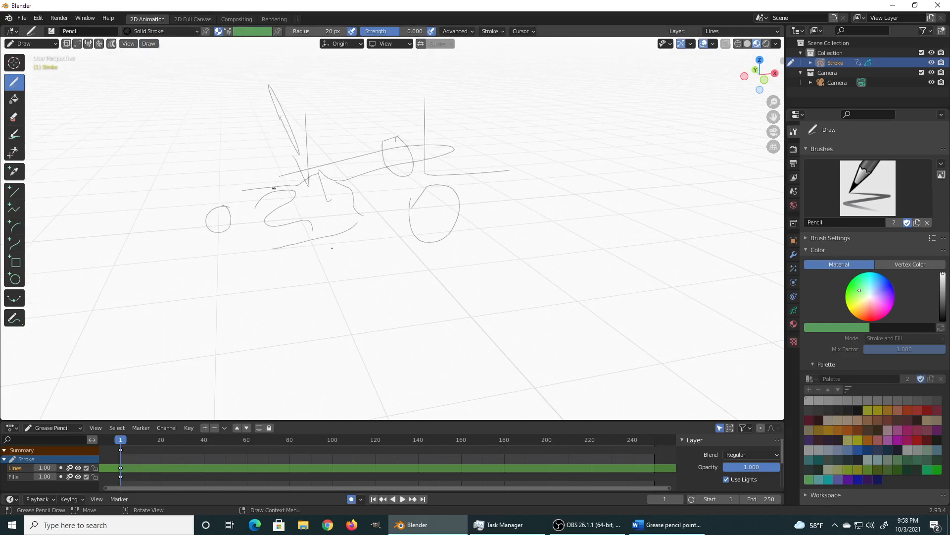
- Set the drawing plane back to Front (X-Z) and return to the camera view showing the whole frame
left_click(390, 44)
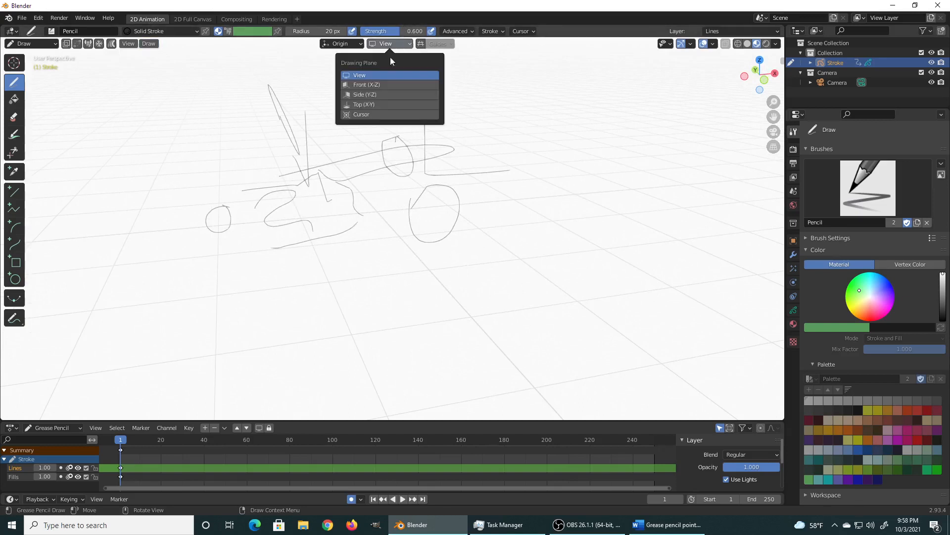
left_click(374, 86)
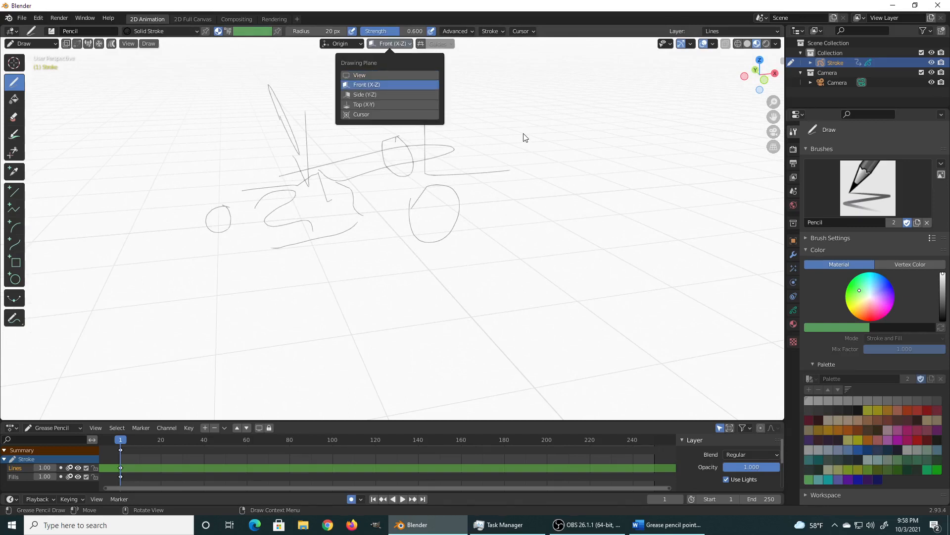
key("KP_0")
scroll(447, 182, "down", 10)
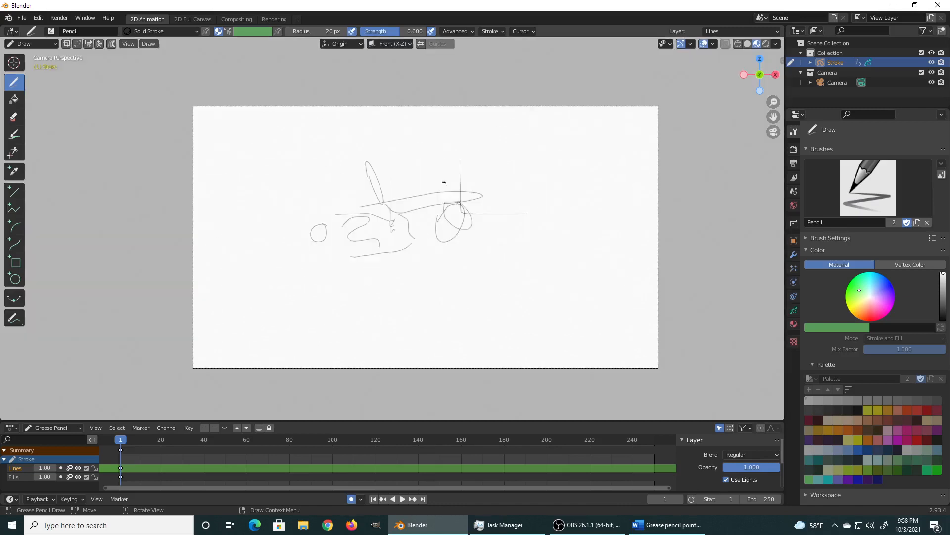
- Switch to the Word notes, highlight the navigation item and the "arrows to change frames" item, and return to Blender
key("alt+Tab")
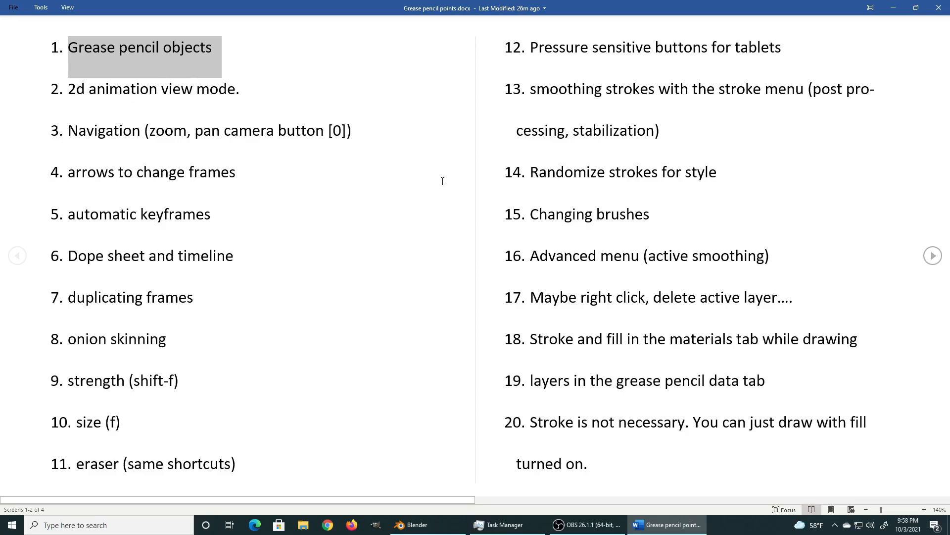
left_click_drag(83, 124, 360, 139)
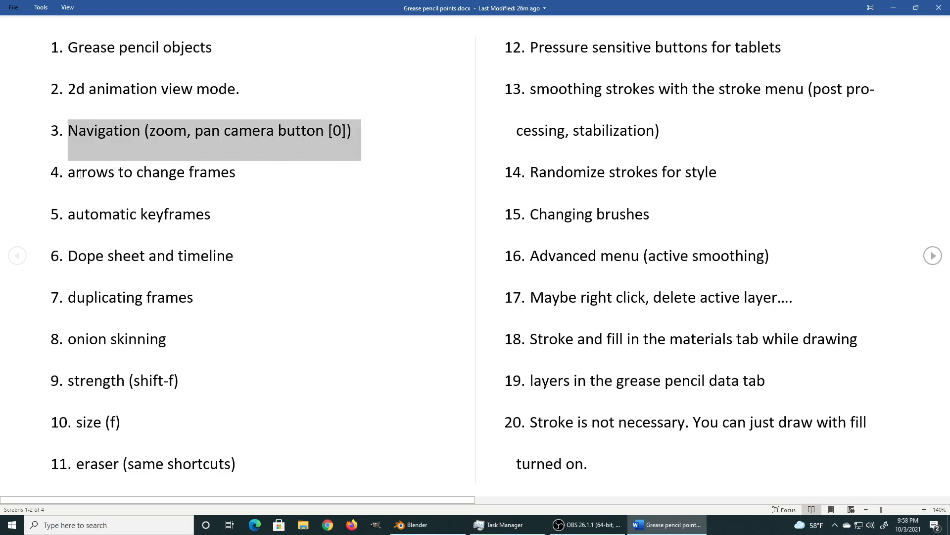
left_click_drag(81, 174, 193, 172)
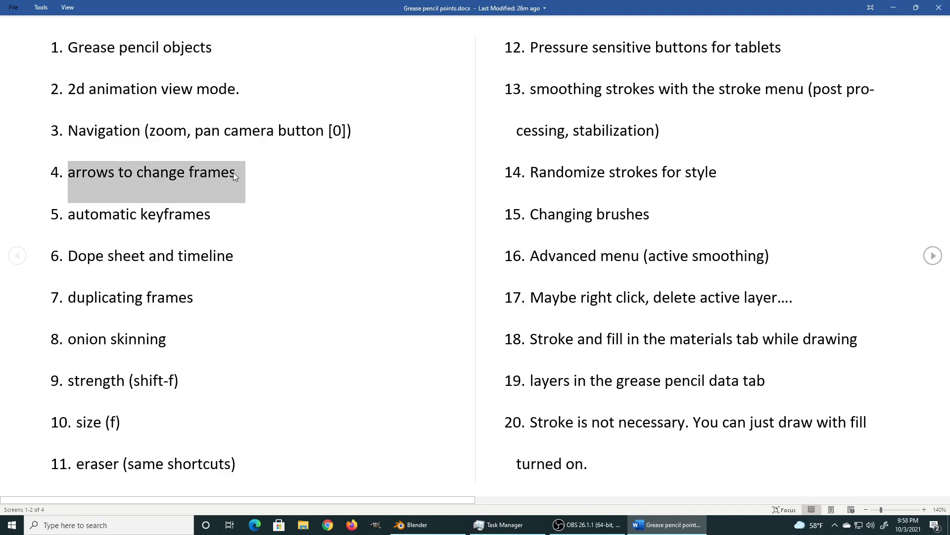
key("alt+Tab")
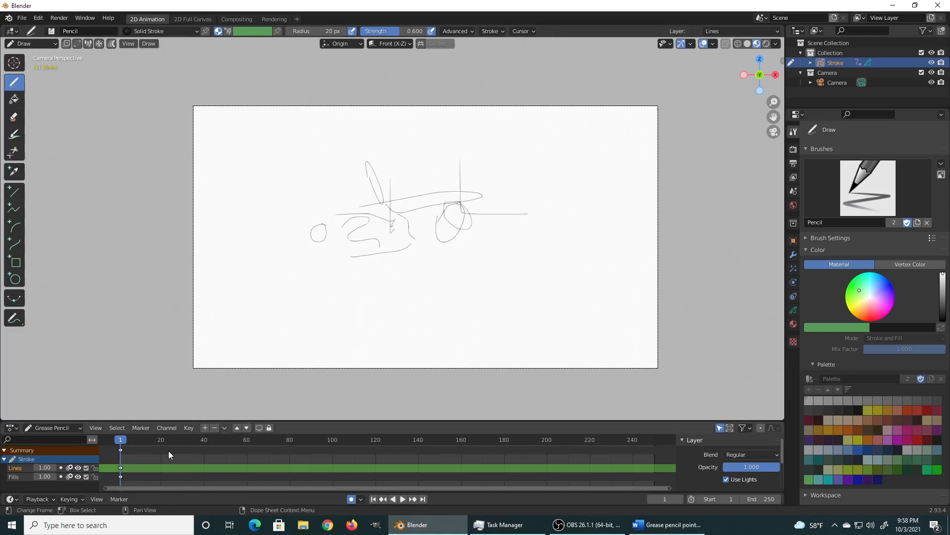
left_click(12, 432)
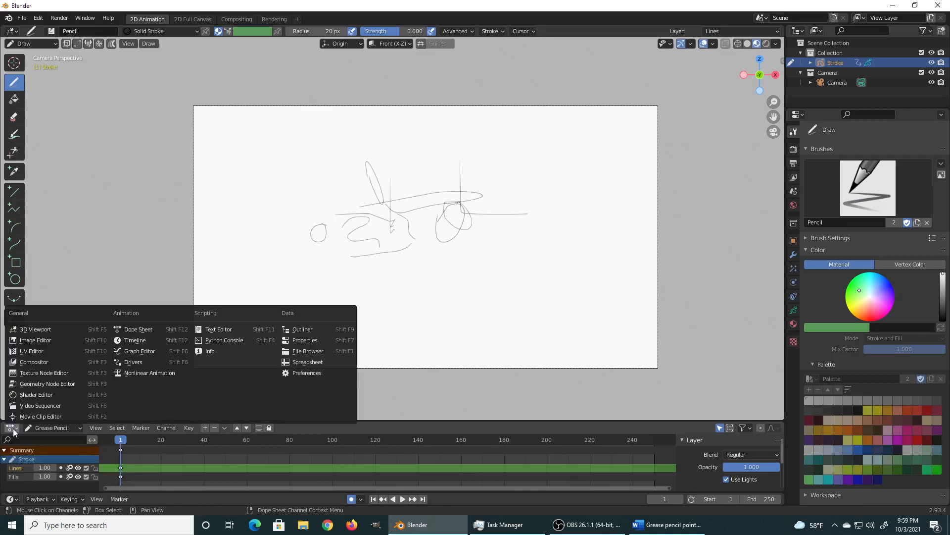
left_click(69, 426)
left_click(12, 429)
left_click(40, 425)
left_click(13, 428)
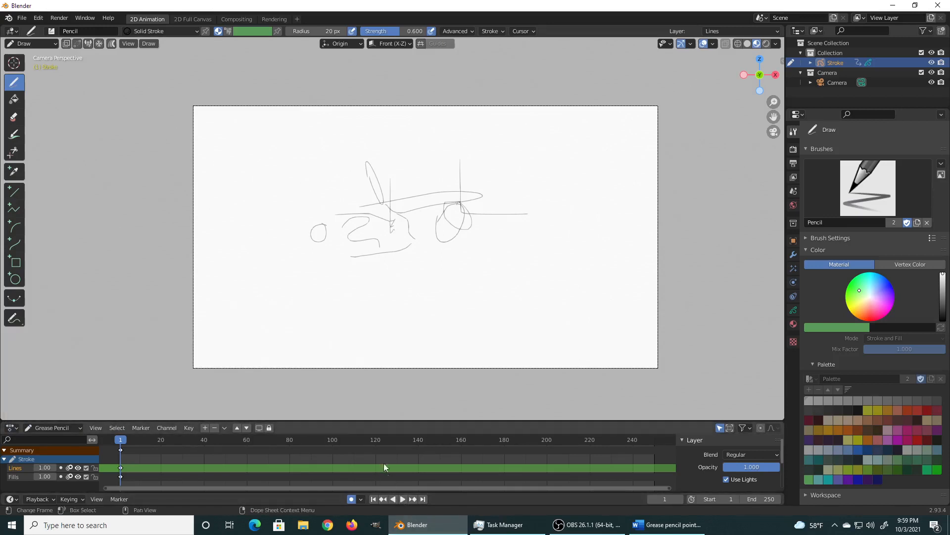
- Enlarge the Dope Sheet, play the animation, and return the playhead to frame 1, trying single-frame stepping
left_click_drag(356, 421, 349, 342)
key("space")
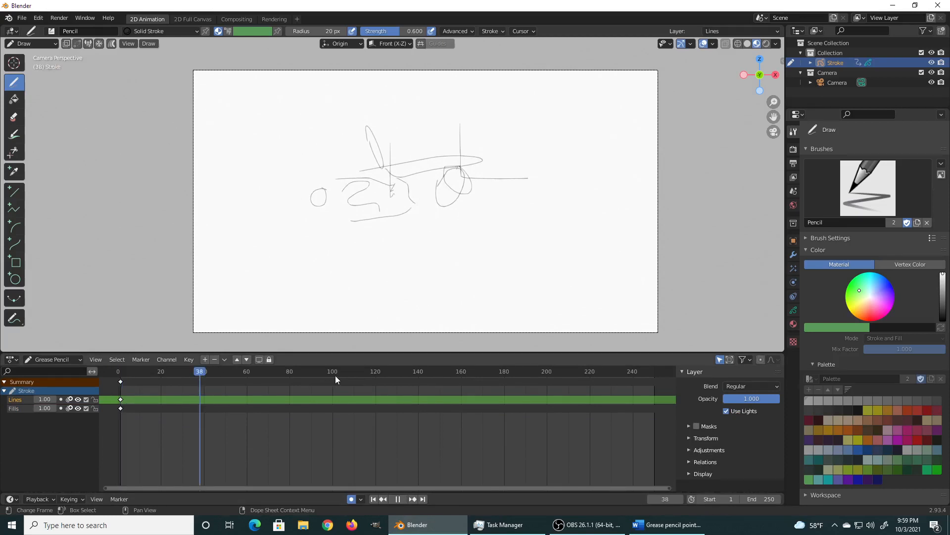
left_click_drag(210, 374, 119, 375)
key("Right")
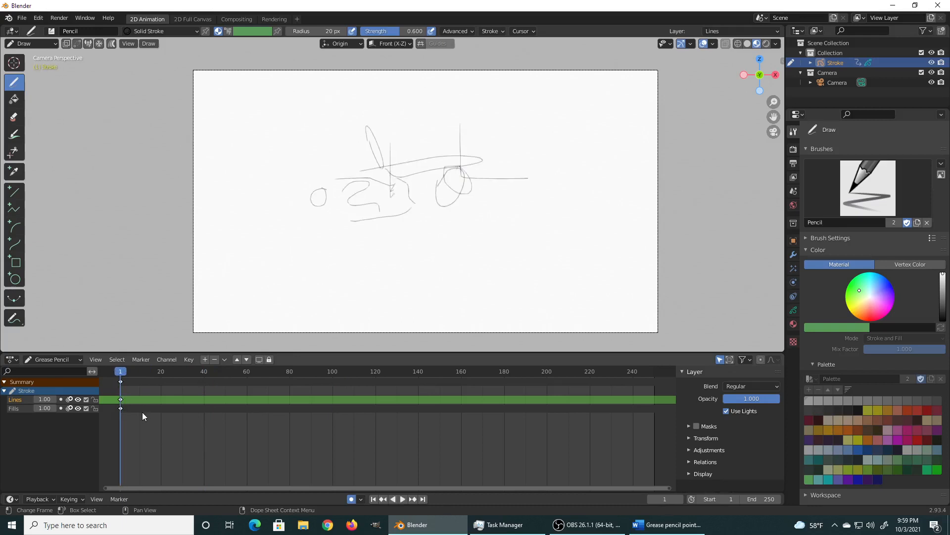
key("Right")
key("Left")
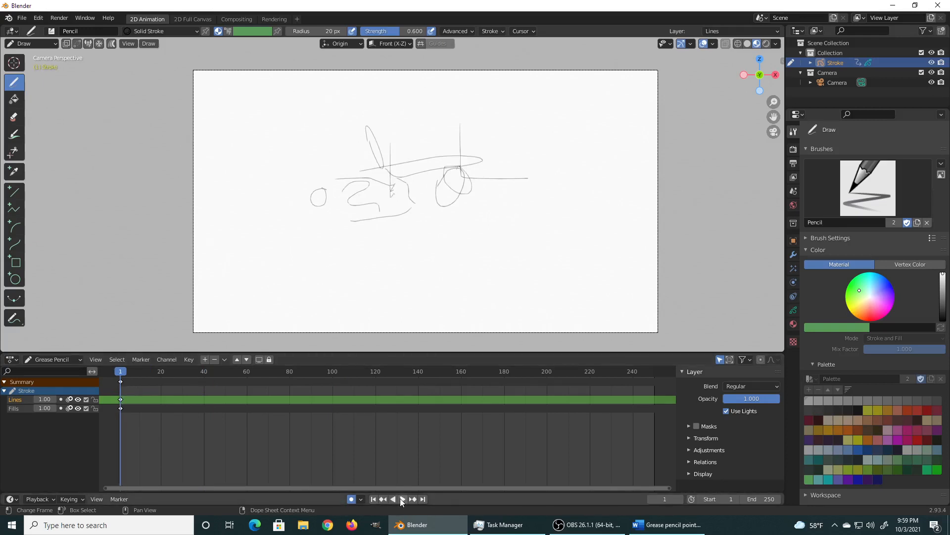
- Enlarge the Timeline to examine it, and shrink both the Timeline and the Dope Sheet back down
left_click_drag(316, 493, 305, 439)
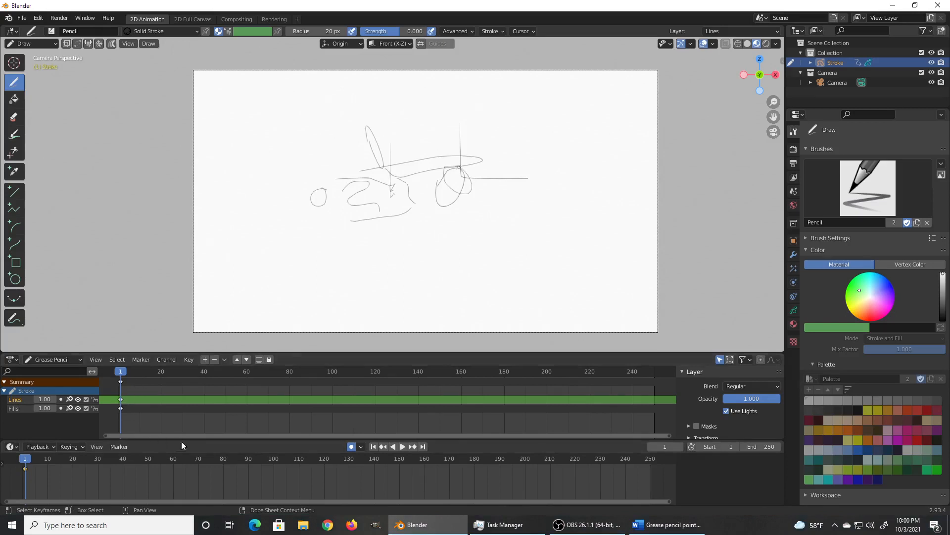
left_click_drag(183, 439, 176, 488)
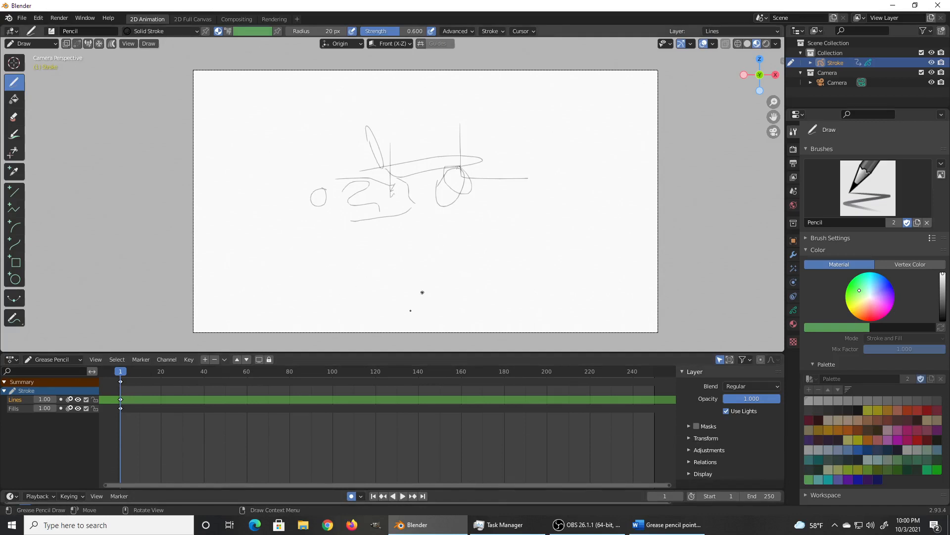
left_click_drag(370, 354, 368, 420)
- Draw a different freehand pencil stroke on each frame from 2 to 8, starting with an open loop on frame 2
scroll(402, 191, "up", 5)
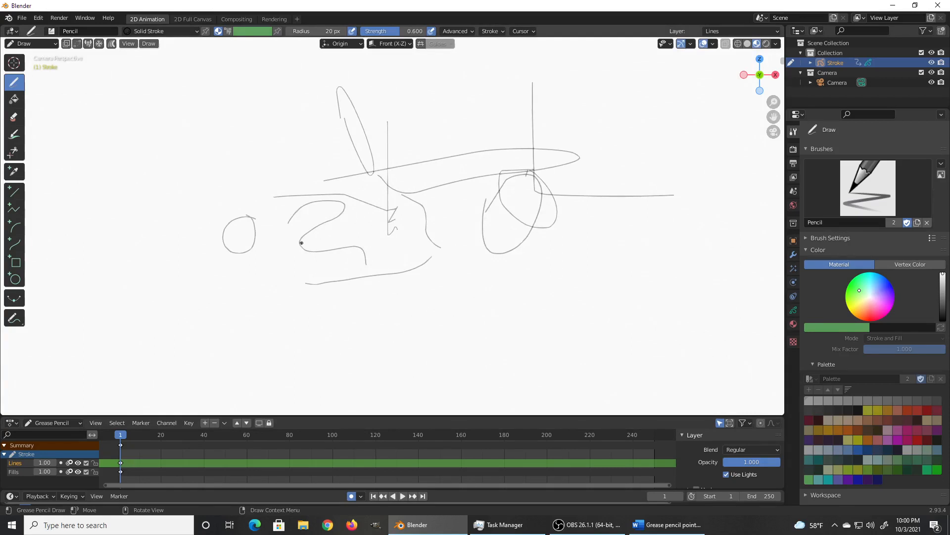
key("Right")
mouse_move(396, 286)
left_mouse_down()
mouse_move(513, 266)
mouse_move(411, 327)
left_mouse_up()
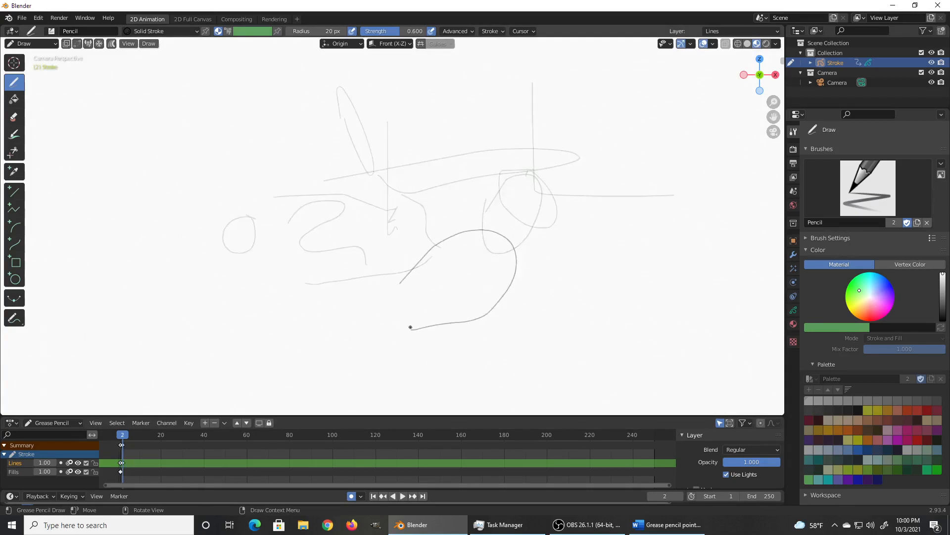
key("Right")
mouse_move(563, 206)
left_mouse_down()
mouse_move(519, 250)
mouse_move(579, 238)
mouse_move(554, 201)
mouse_move(569, 158)
mouse_move(643, 183)
mouse_move(682, 157)
mouse_move(693, 201)
mouse_move(682, 226)
mouse_move(587, 318)
mouse_move(500, 295)
left_mouse_up()
key("Right")
key("Right")
key("Right")
key("Right")
mouse_move(440, 312)
left_mouse_down()
mouse_move(360, 285)
mouse_move(312, 319)
left_mouse_up()
key("Right")
mouse_move(164, 301)
left_mouse_down()
mouse_move(238, 347)
mouse_move(134, 325)
left_mouse_up()
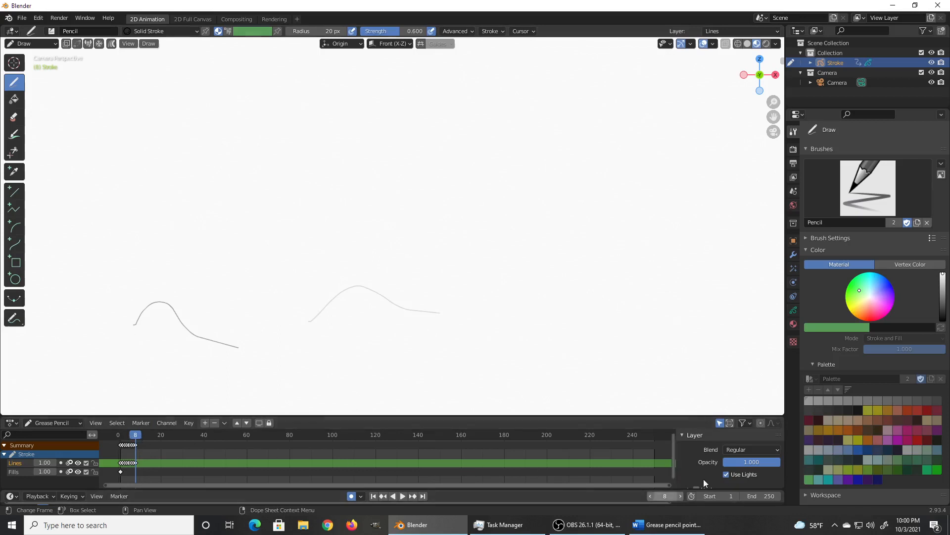
- Set the animation's end frame to 10 and play the looping frames before stopping playback
left_click(764, 496)
type("10")
key("Return")
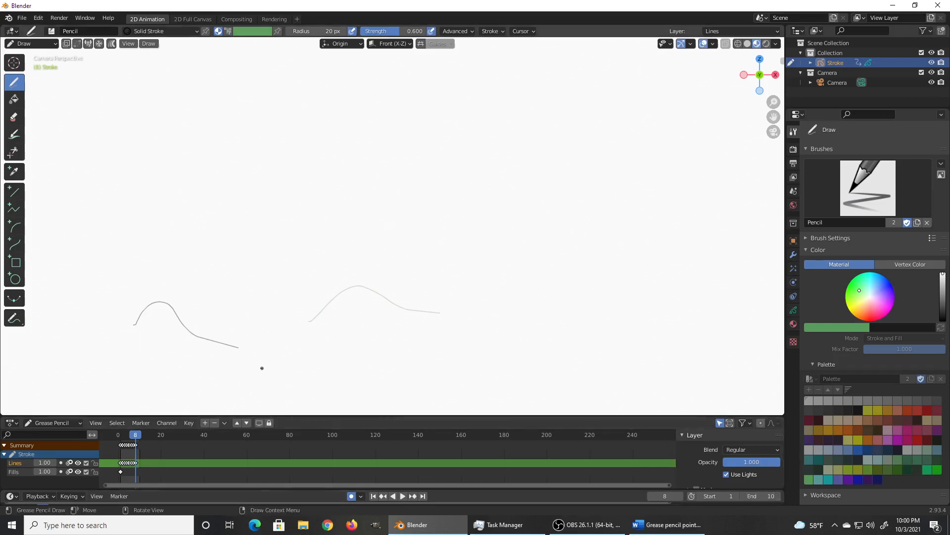
key("space")
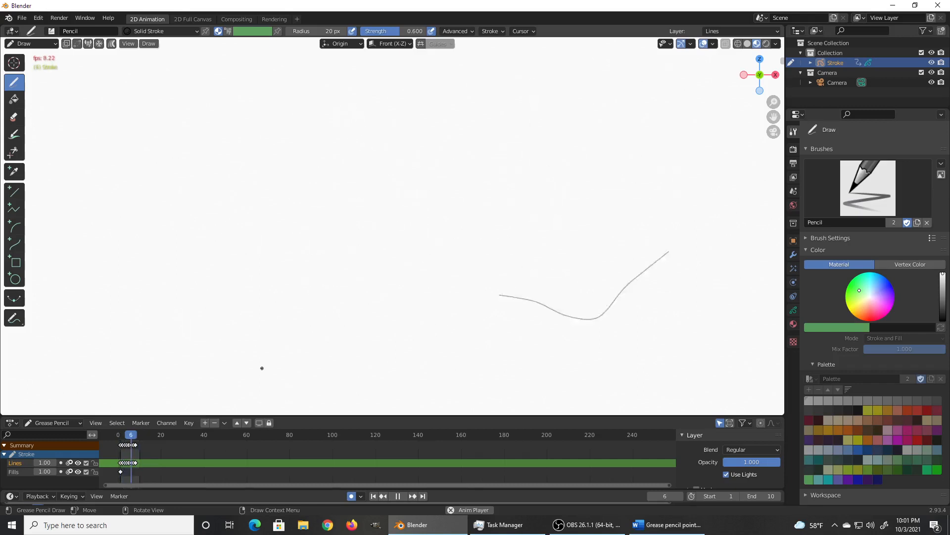
key("space")
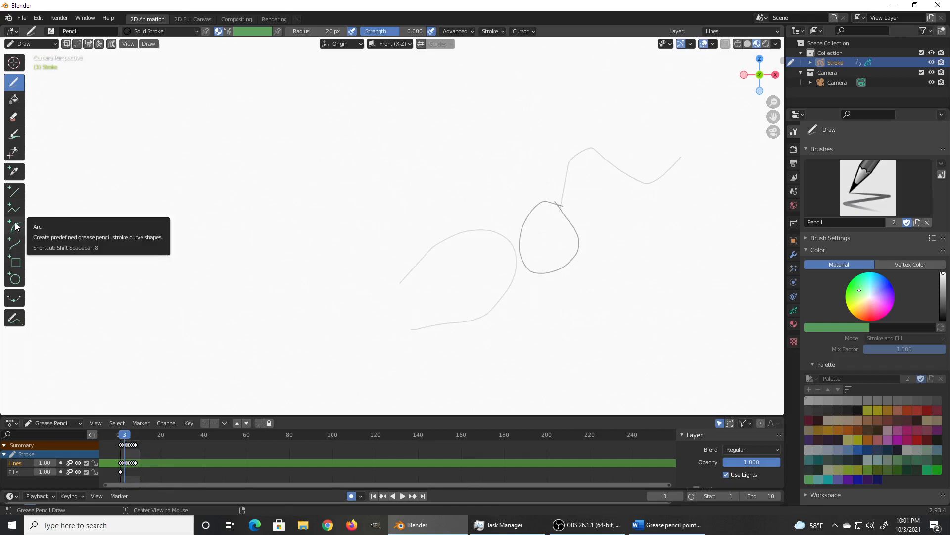
- Switch to the Word notes, highlight the "automatic keyframes" item, and check it against the keyframes in Blender's Dope Sheet
key("alt+Tab")
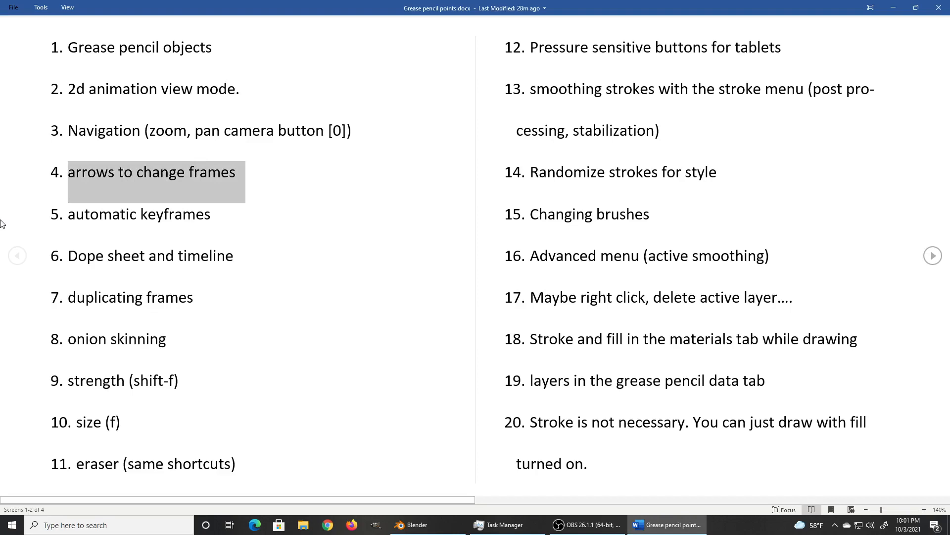
left_click(73, 218)
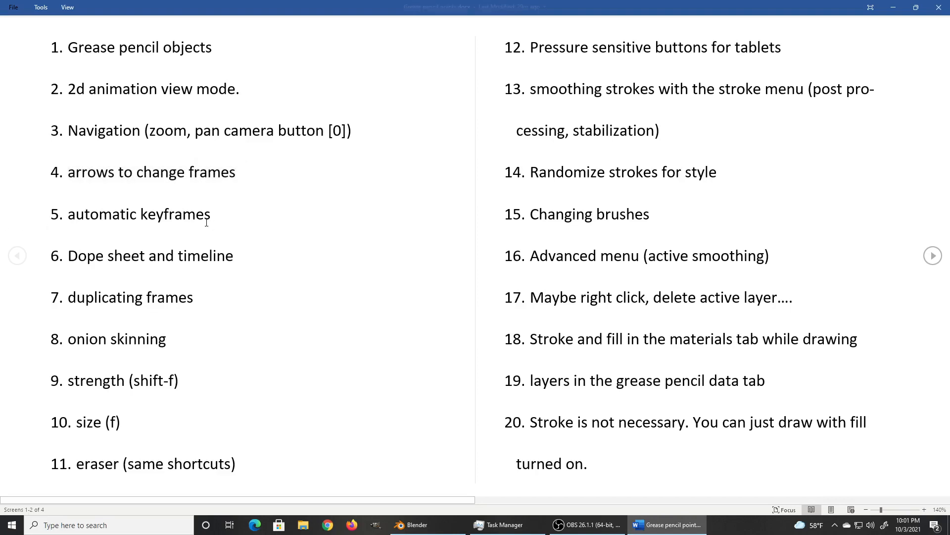
left_click_drag(211, 216, 70, 216)
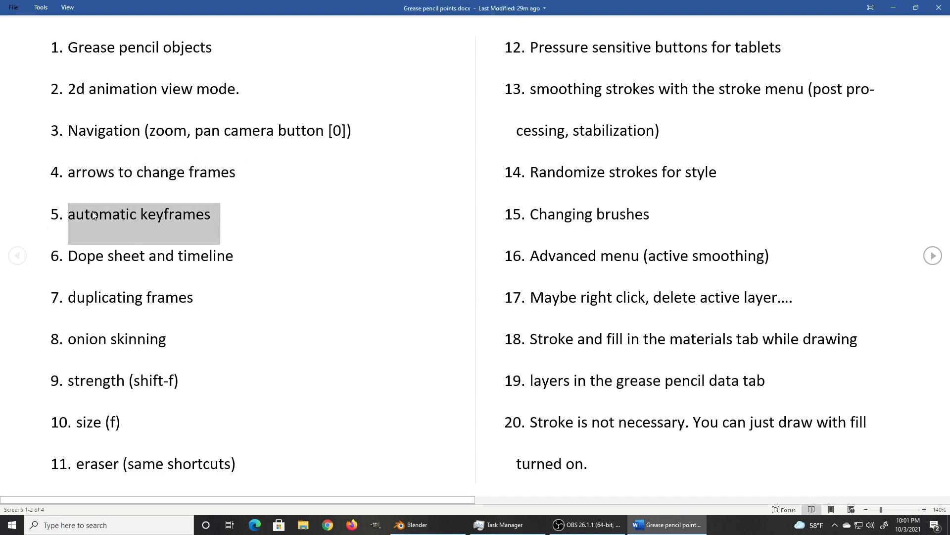
key("alt+Tab")
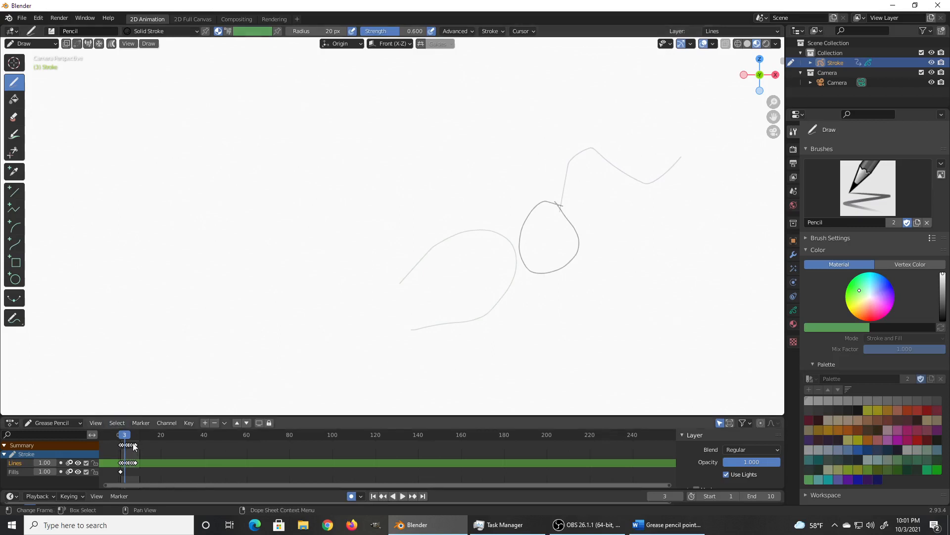
key("alt+Tab")
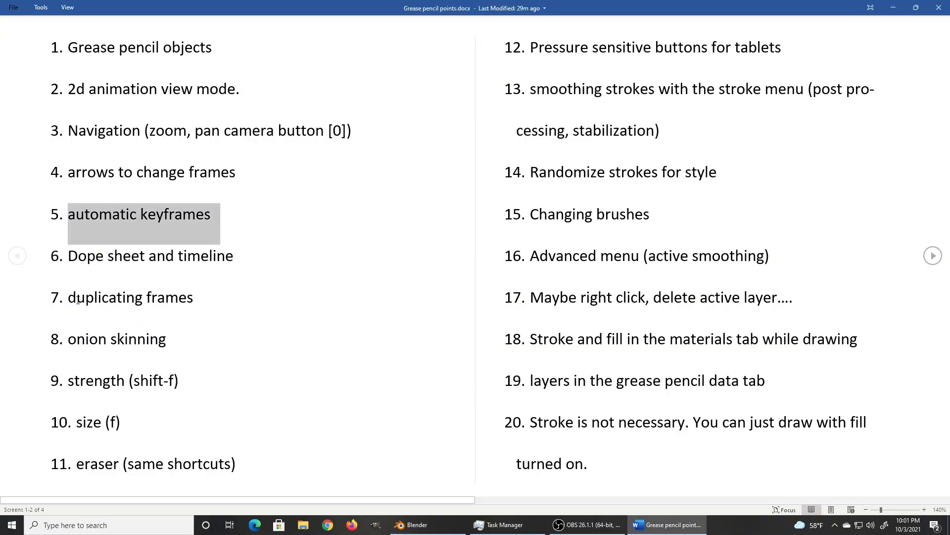
key("alt+Tab")
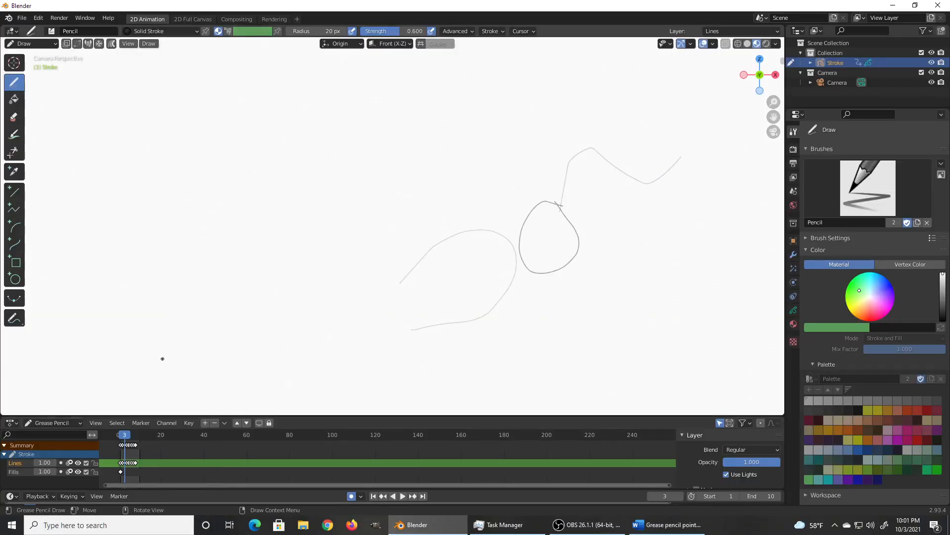
- Go to frame 8 and duplicate its keyframe in the Dope Sheet, placing the copy at frame 18
left_click(136, 433)
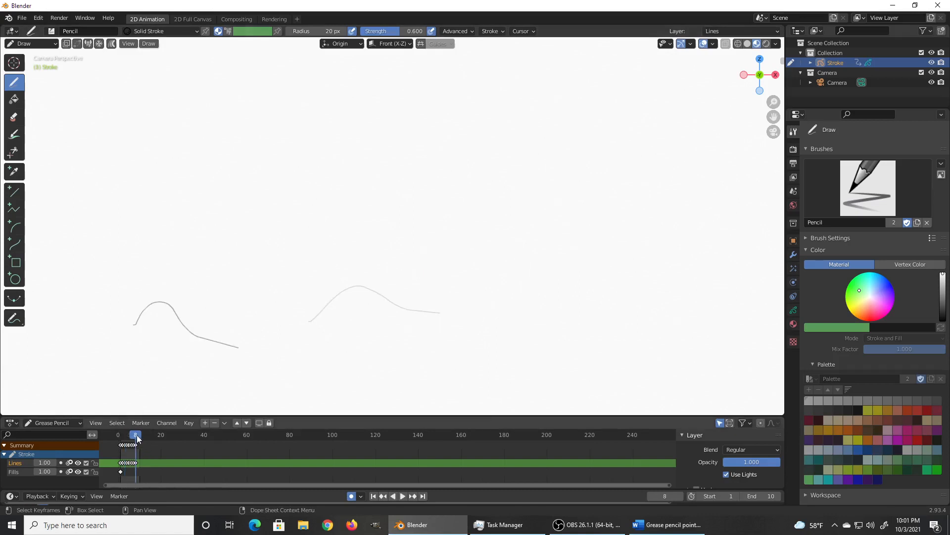
scroll(136, 450, "left", 8, "ctrl")
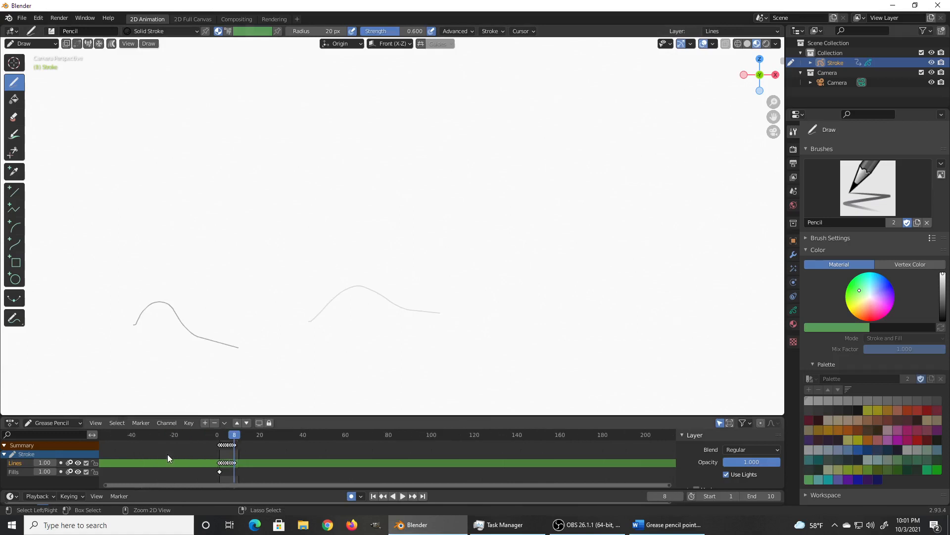
scroll(289, 451, "right", 14, "ctrl")
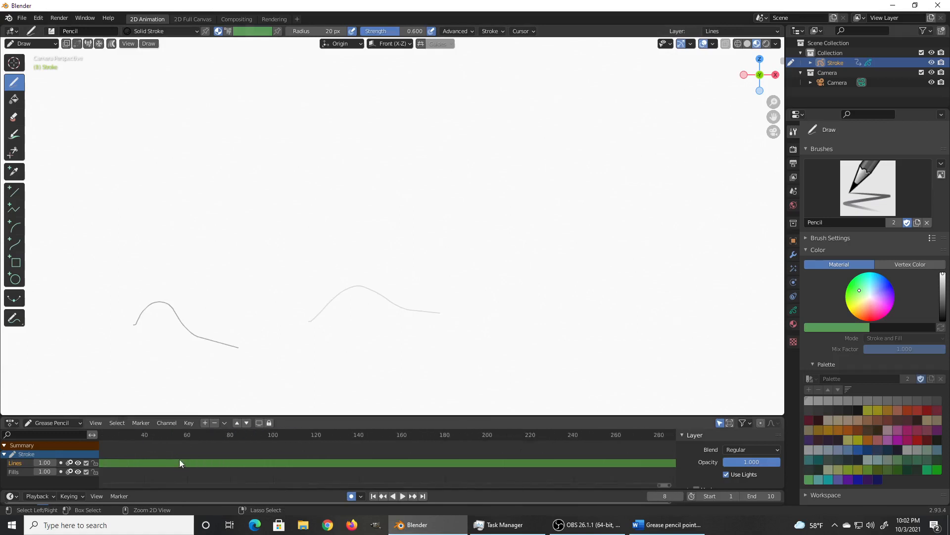
scroll(154, 461, "right", 4, "ctrl")
scroll(153, 455, "left", 13, "ctrl")
scroll(166, 461, "up", 5)
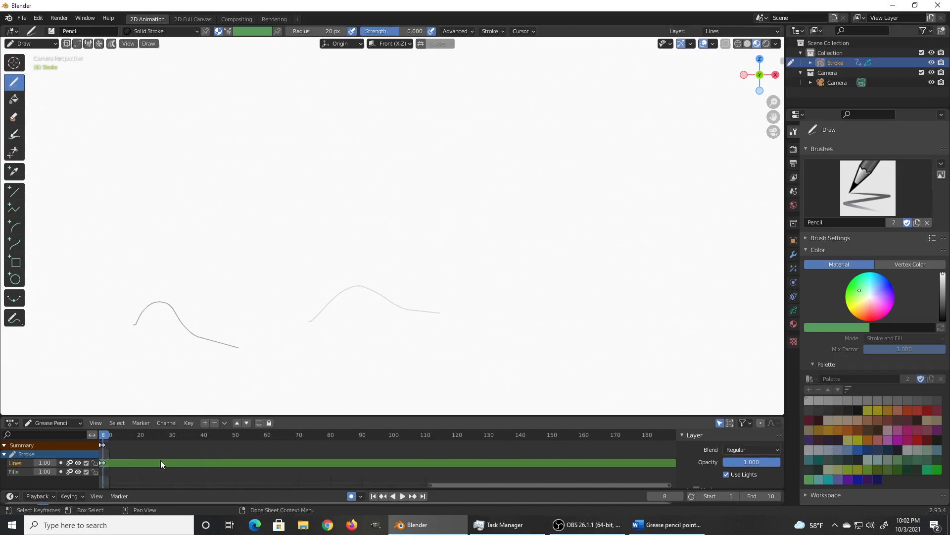
scroll(387, 468, "up", 8)
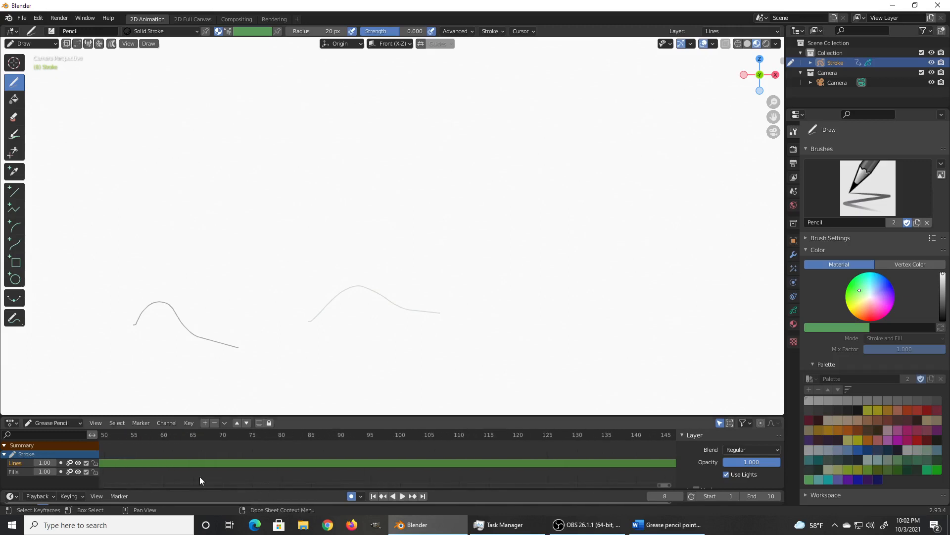
scroll(199, 475, "left", 8, "ctrl")
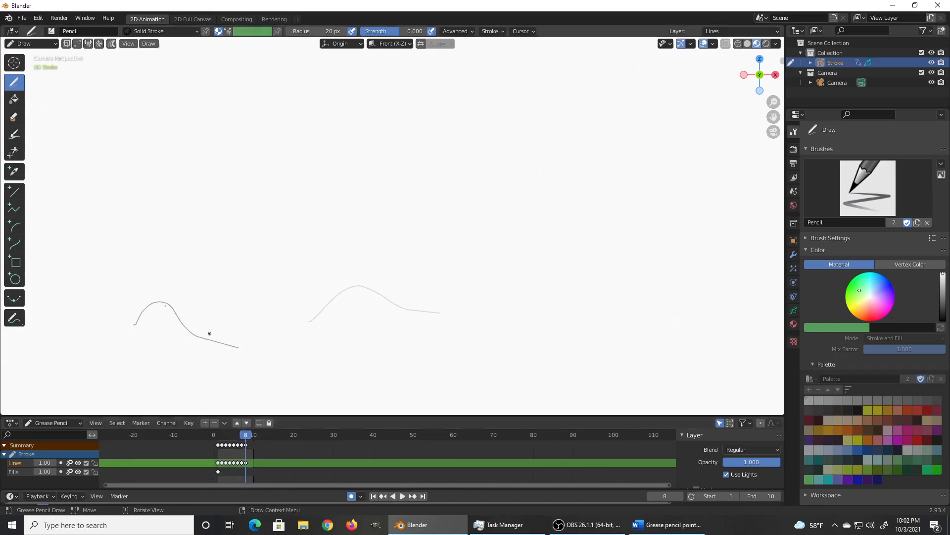
left_click(245, 445)
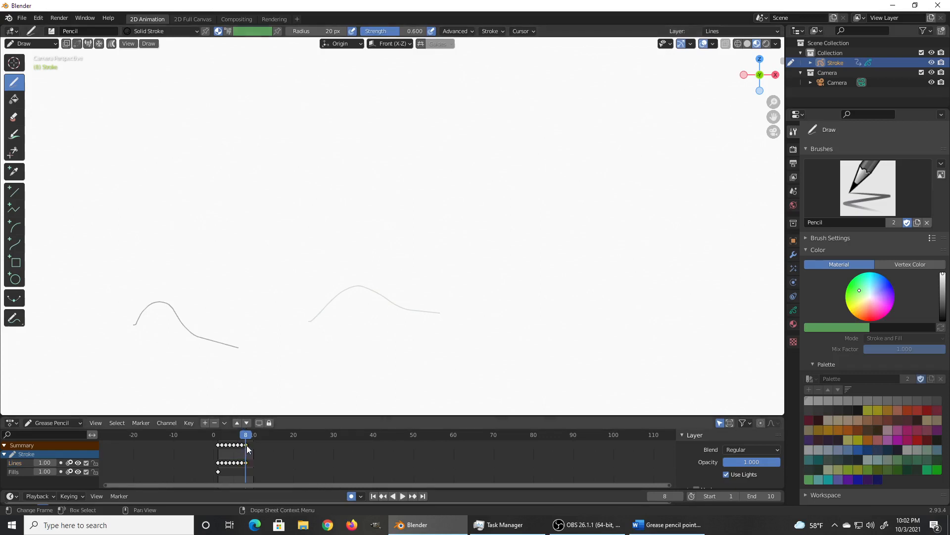
mouse_move(246, 445)
left_mouse_down()
mouse_move(328, 441)
mouse_move(287, 440)
left_mouse_up()
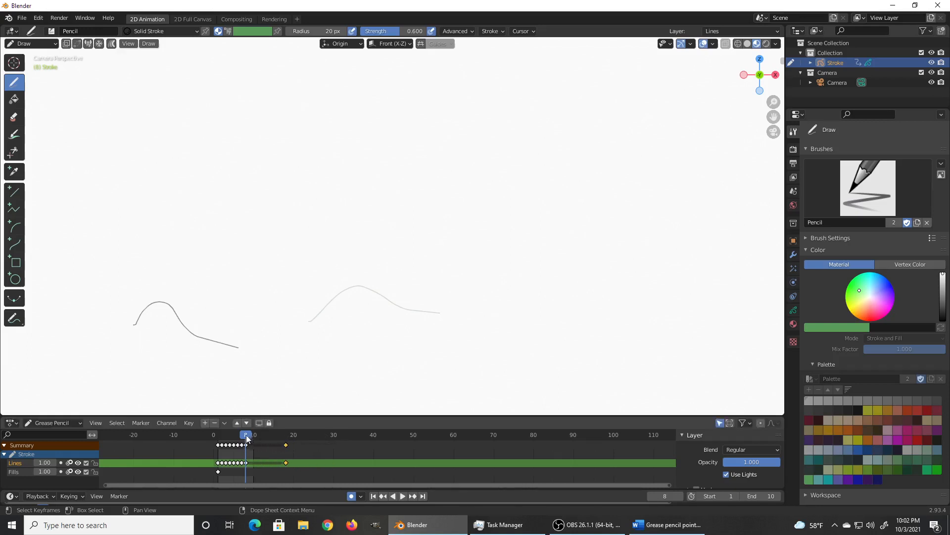
- Play the animation and extend its end frame to 20
key("space")
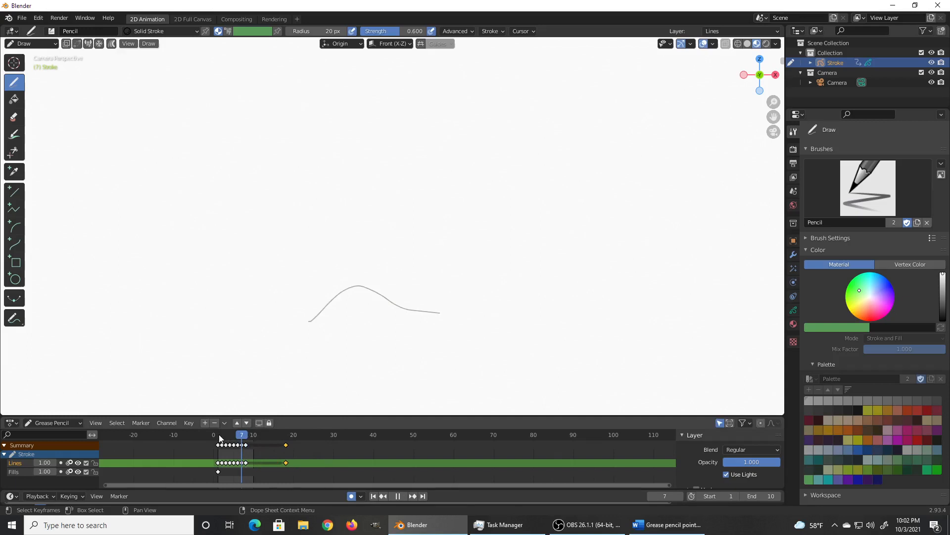
key("Escape")
key("Right")
key("Right")
key("Right")
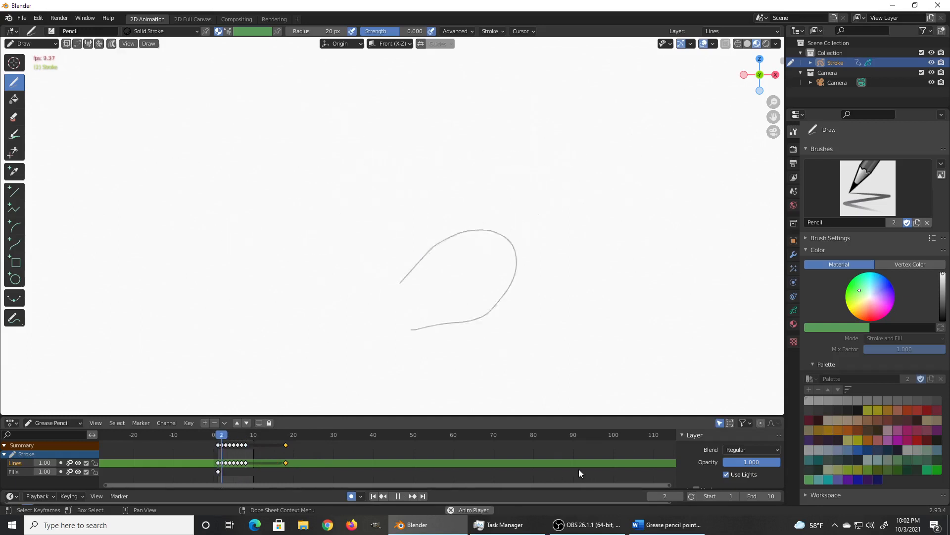
left_click(762, 496)
type("20")
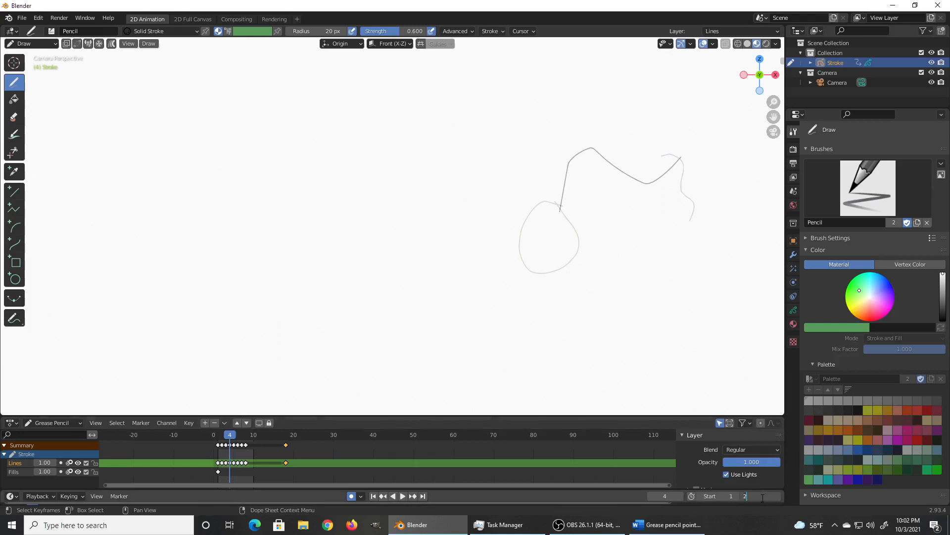
key("Return")
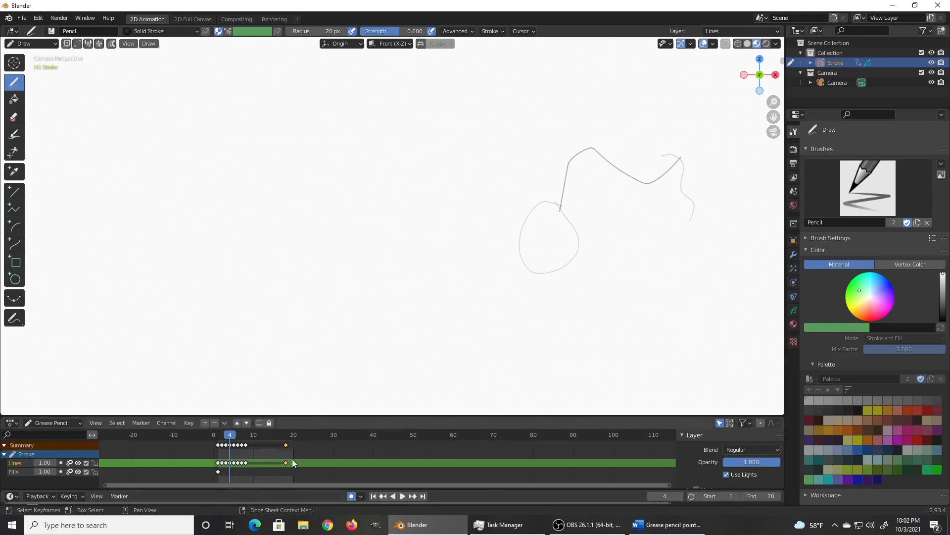
- Play the extended animation past the original keyframes and stop it partway before the duplicated keyframe
key("space")
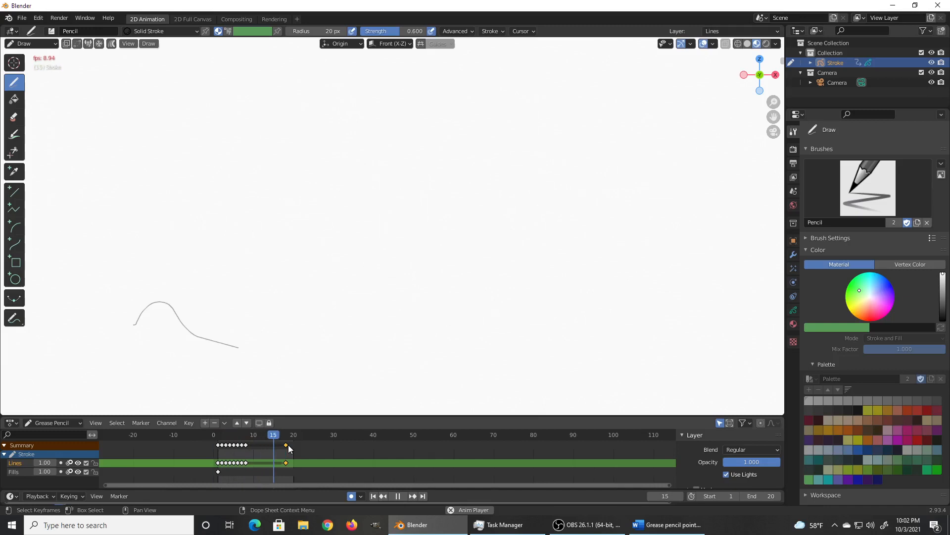
key("space")
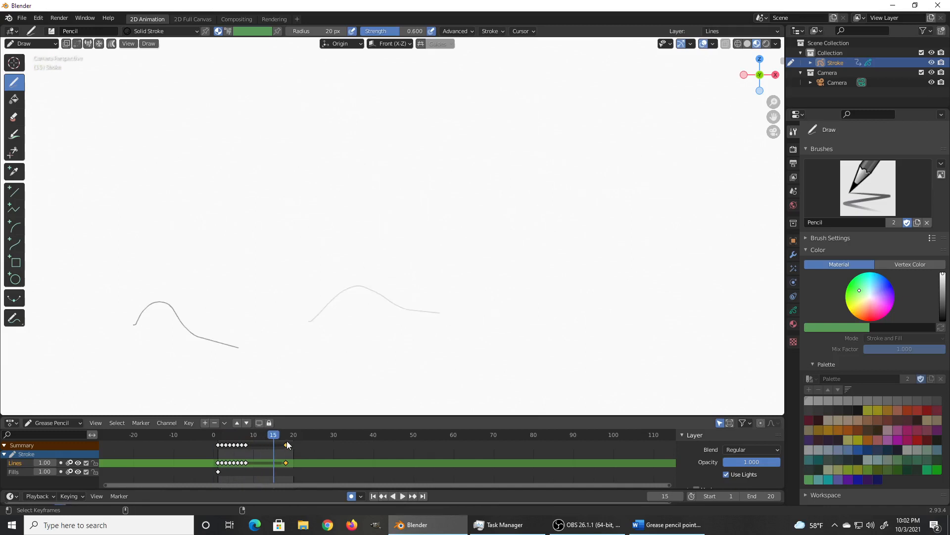
- Switch to the Word notes and highlight the "onion skinning" item
key("alt+Tab")
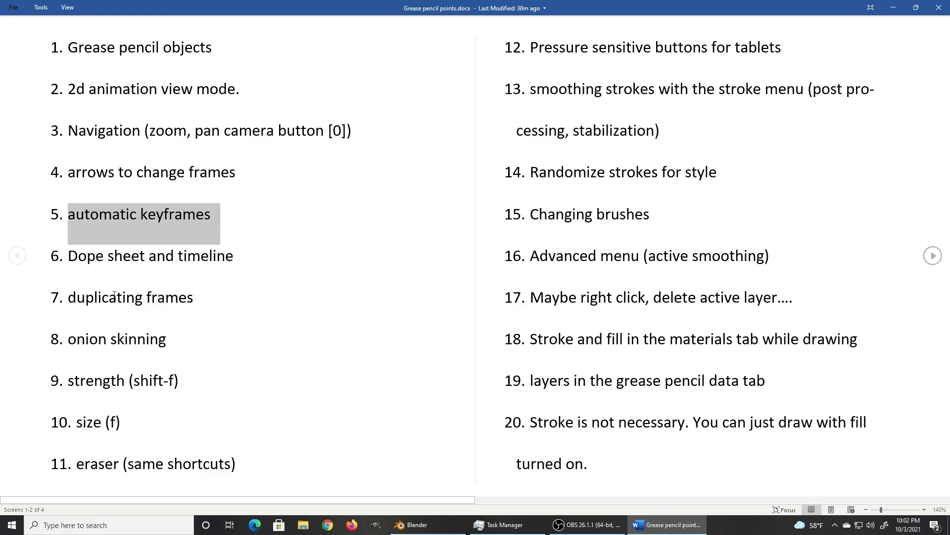
left_click(82, 297)
triple_click(122, 343)
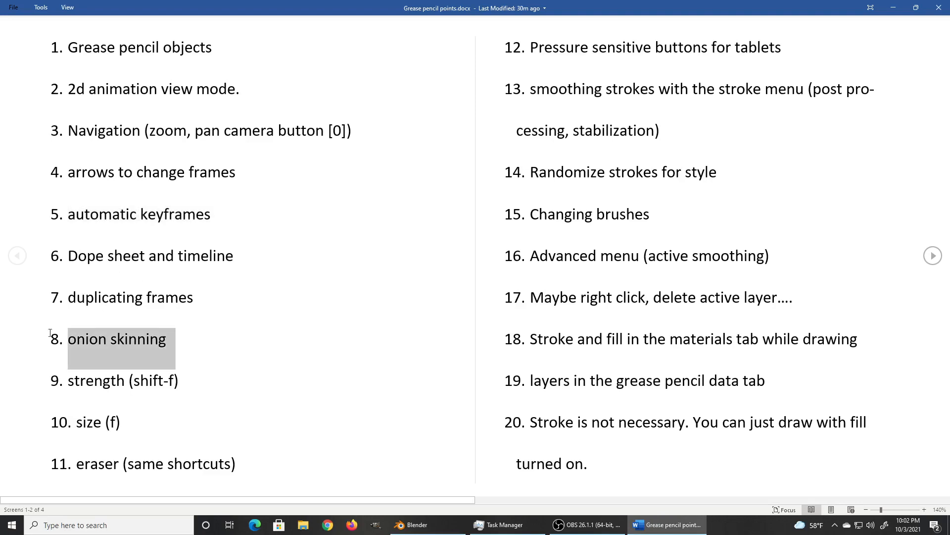
- Return to Blender and start and stop playback to compare the onion-skin ghosts with the playing frames
key("alt+Tab")
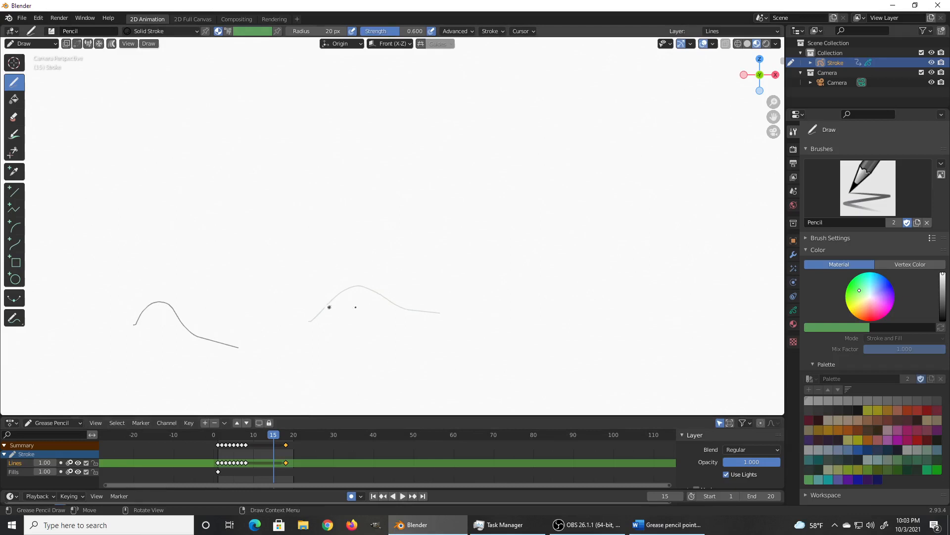
key("space")
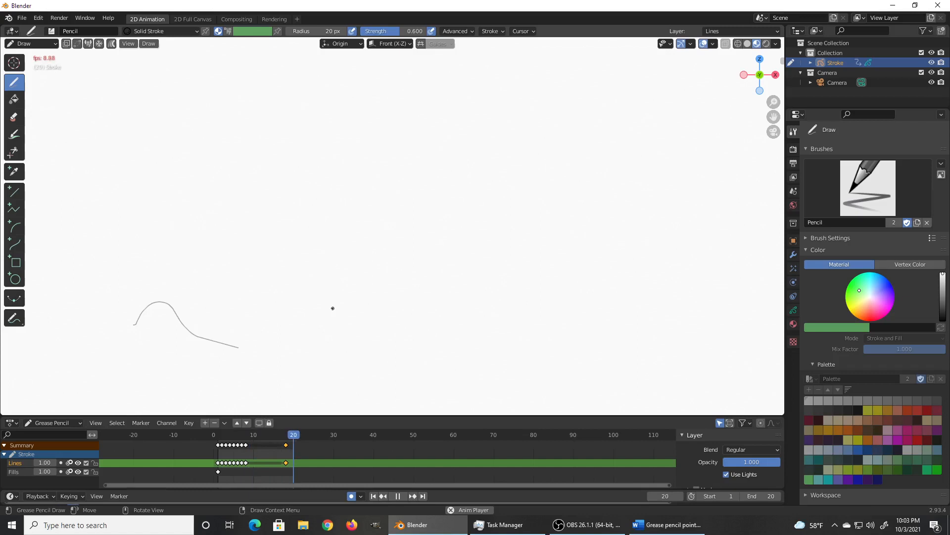
key("space")
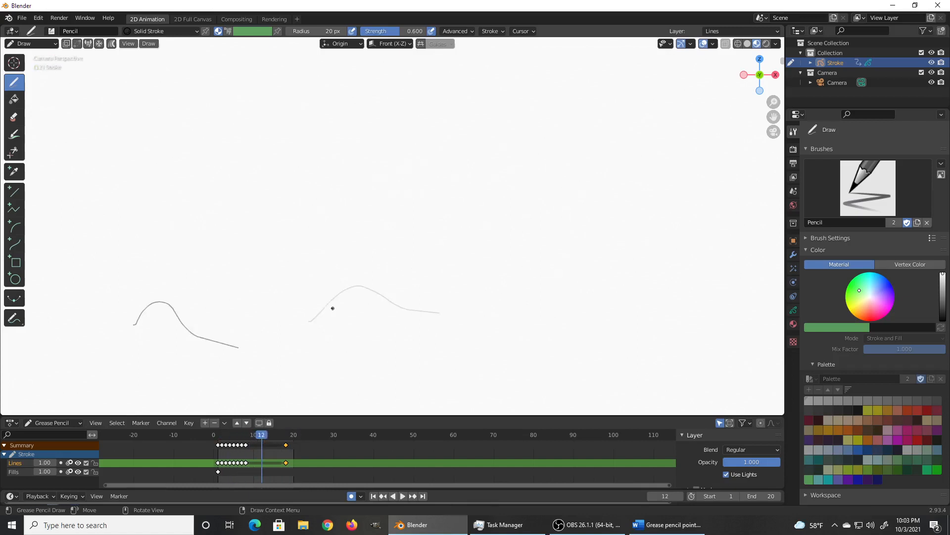
key("space")
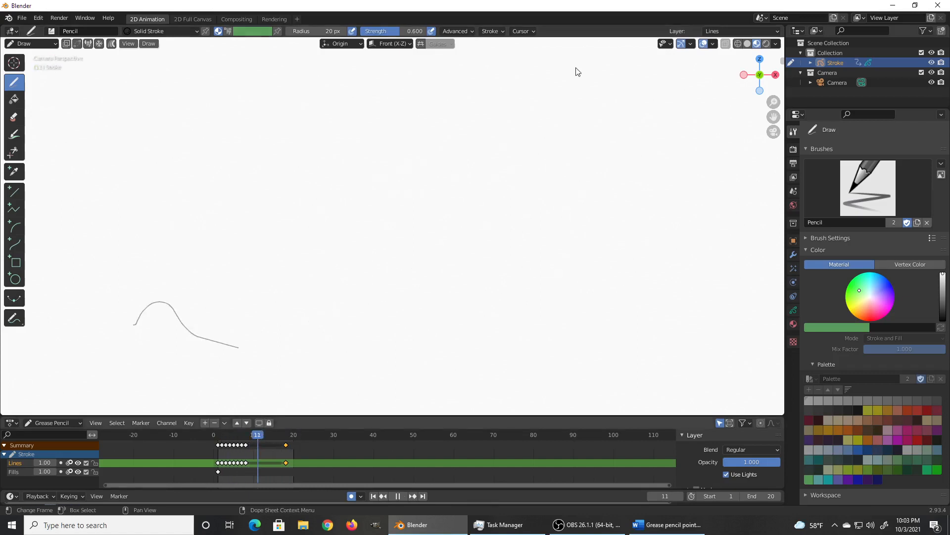
key("space")
- Start a new 2D Animation file, discarding the unsaved changes to the current one
left_click(22, 17)
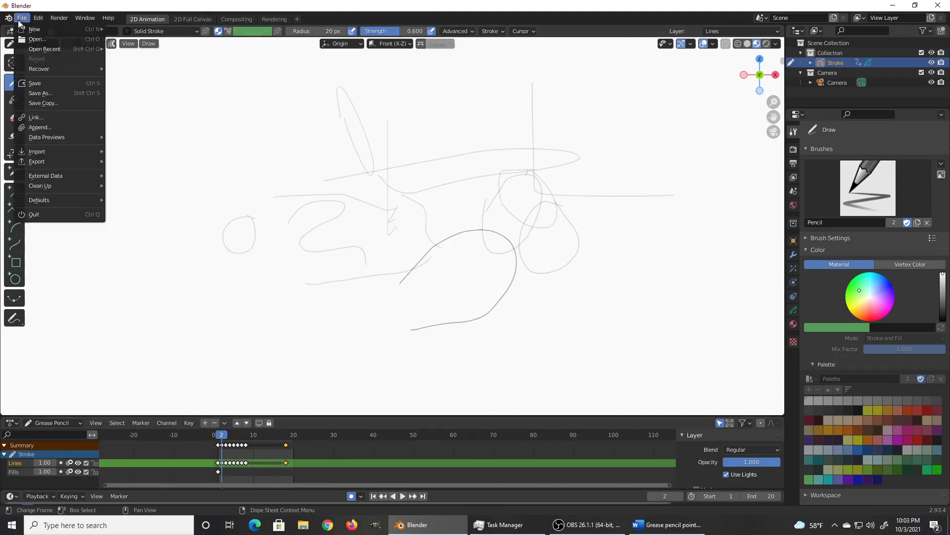
mouse_move(28, 29)
left_click(149, 39)
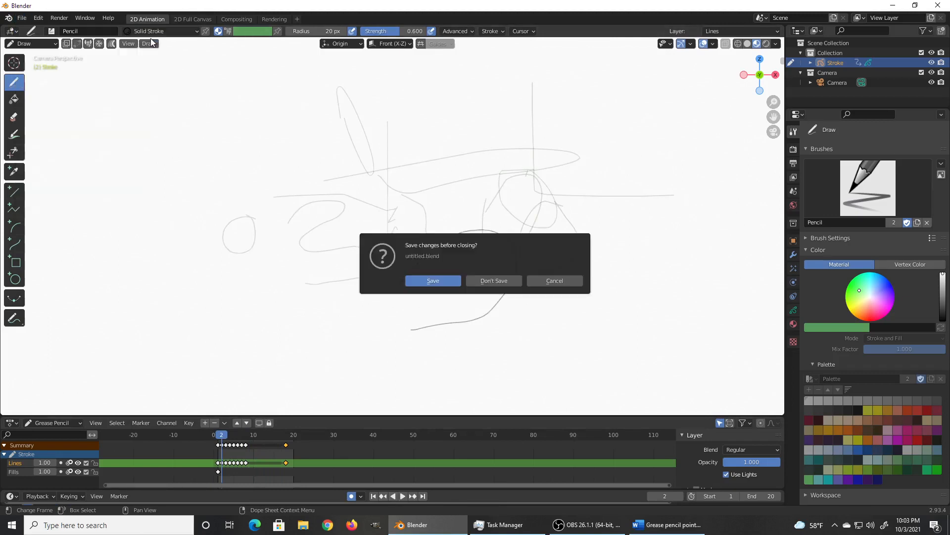
left_click(484, 280)
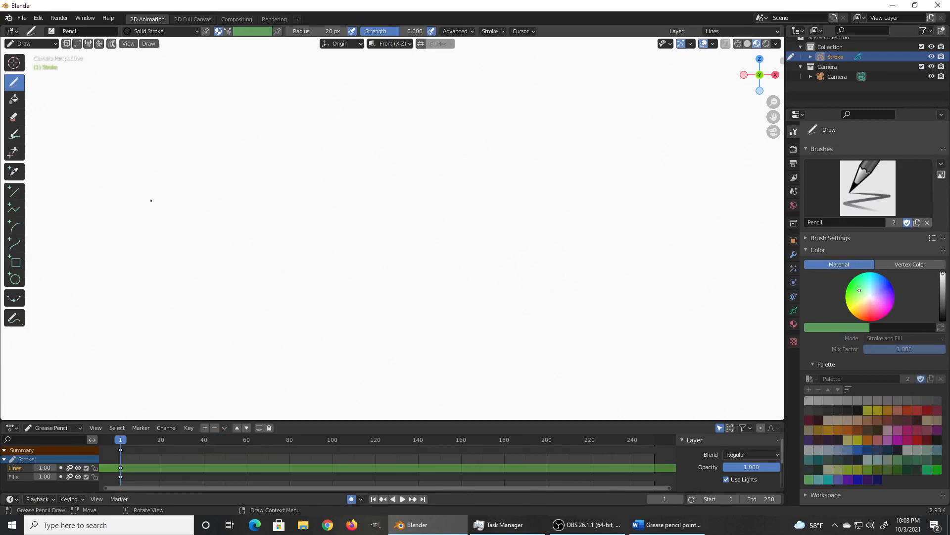
- Draw a circle on frame 1, a flattened version on frame 2, and progressively smaller ovals inside it on frames 3 and 4
mouse_move(150, 199)
left_mouse_down()
mouse_move(141, 255)
mouse_move(174, 221)
mouse_move(146, 195)
left_mouse_up()
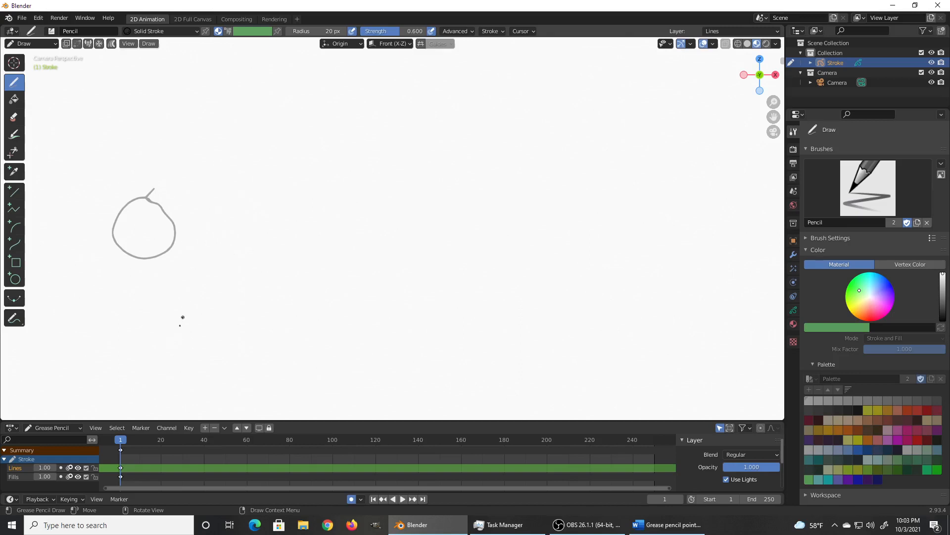
key("Right")
left_click(167, 215)
mouse_move(150, 201)
left_mouse_down()
mouse_move(122, 213)
mouse_move(110, 243)
mouse_move(167, 240)
mouse_move(162, 209)
mouse_move(172, 210)
left_mouse_up()
key("Right")
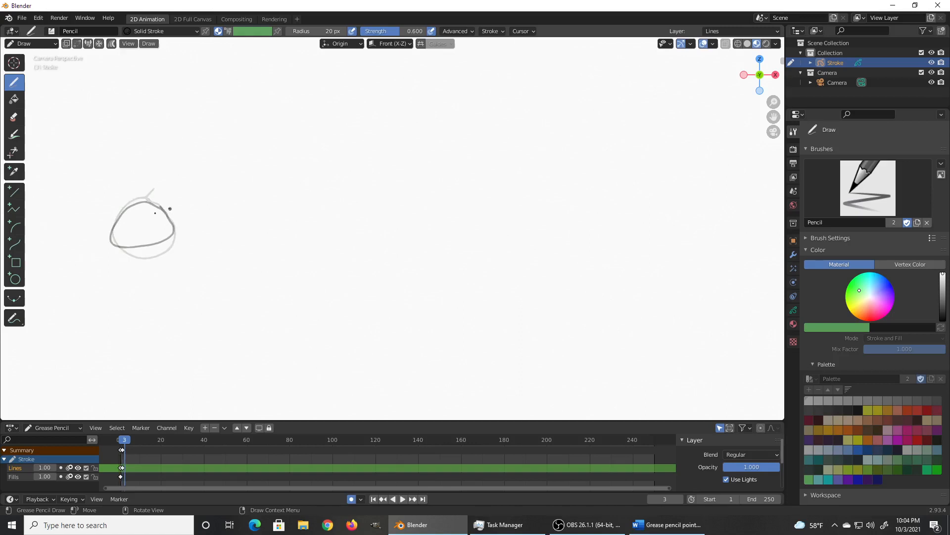
mouse_move(156, 215)
left_mouse_down()
mouse_move(131, 214)
mouse_move(124, 230)
mouse_move(162, 222)
mouse_move(150, 212)
left_mouse_up()
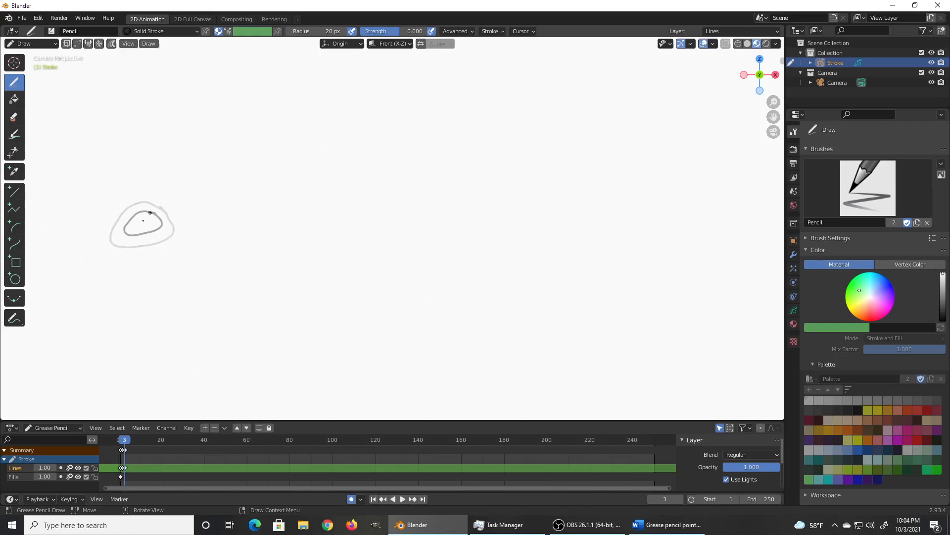
key("Right")
left_click_drag(156, 222, 150, 216)
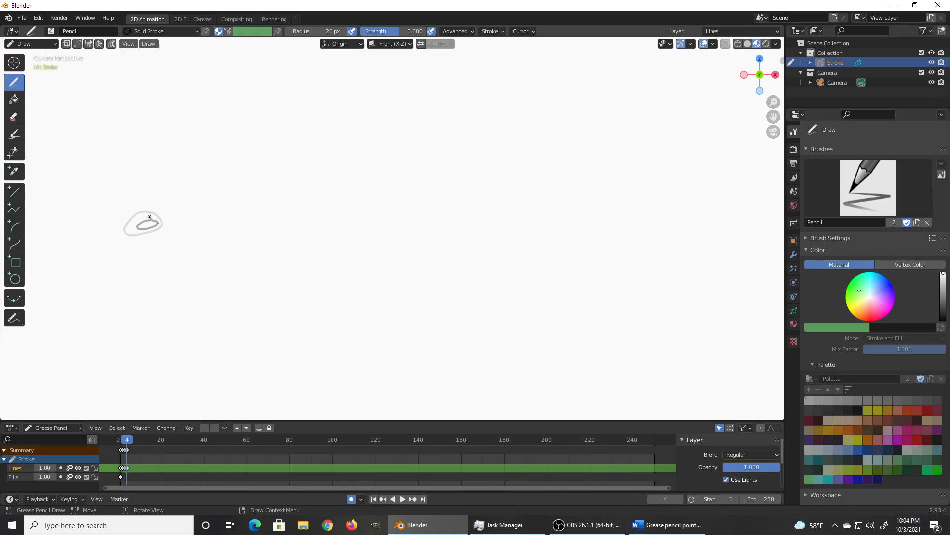
- Draw a larger oval on frame 5 and stretch its outline further up and to the right on frames 6 and 7
key("Right")
mouse_move(157, 217)
left_mouse_down()
mouse_move(165, 224)
mouse_move(148, 242)
mouse_move(126, 226)
left_mouse_up()
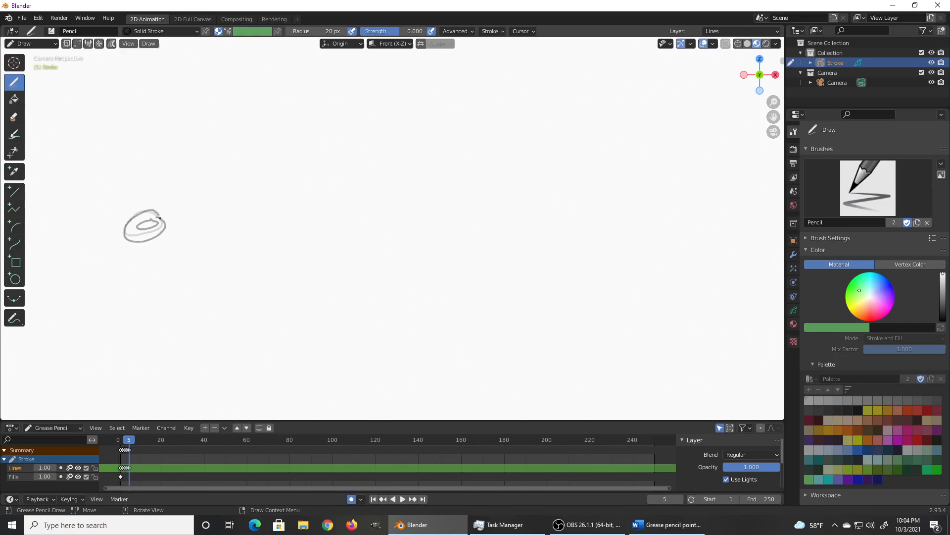
left_click_drag(163, 212, 159, 218)
key("Right")
mouse_move(128, 246)
left_mouse_down()
mouse_move(113, 237)
mouse_move(120, 206)
mouse_move(177, 177)
mouse_move(188, 196)
mouse_move(182, 211)
mouse_move(128, 248)
mouse_move(136, 230)
left_mouse_up()
key("Right")
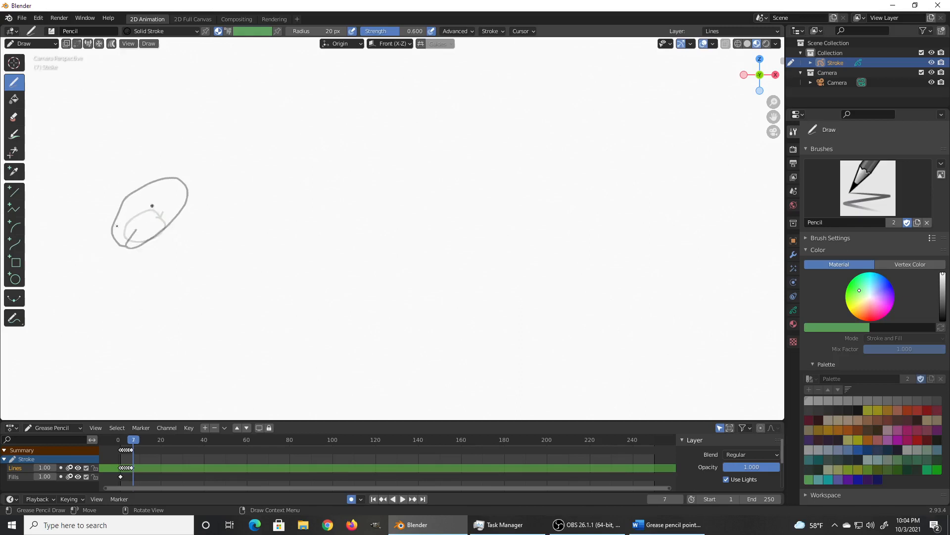
mouse_move(109, 229)
left_mouse_down()
mouse_move(112, 205)
mouse_move(191, 153)
mouse_move(196, 187)
mouse_move(175, 224)
mouse_move(141, 242)
mouse_move(111, 232)
left_mouse_up()
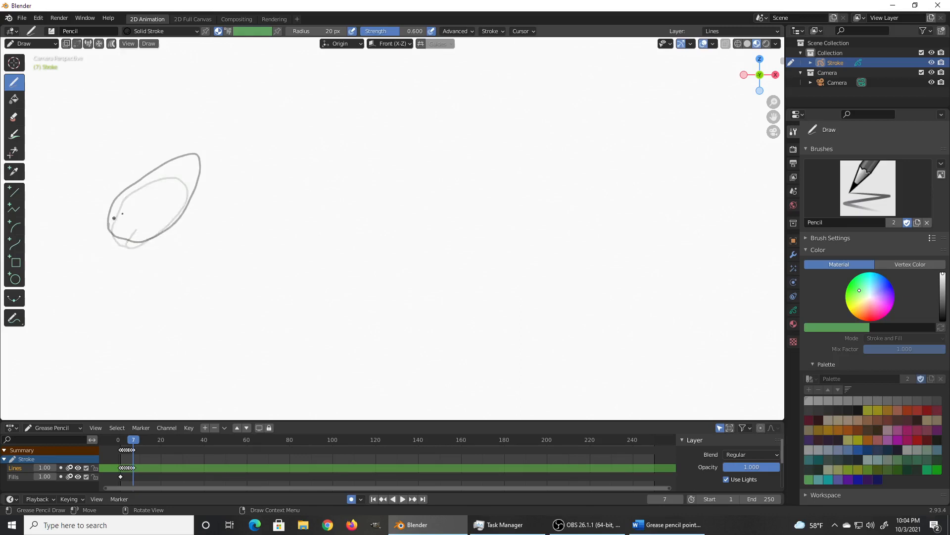
- Draw narrow elongated shapes on frames 8 to 11, each moved further along an upward arc to the right
key("Right")
left_click_drag(119, 220, 122, 215)
mouse_move(160, 176)
left_mouse_down()
mouse_move(223, 141)
mouse_move(219, 170)
mouse_move(138, 223)
mouse_move(130, 207)
left_mouse_up()
key("Right")
mouse_move(204, 155)
left_mouse_down()
mouse_move(260, 112)
mouse_move(281, 122)
mouse_move(258, 148)
mouse_move(204, 179)
mouse_move(205, 158)
left_mouse_up()
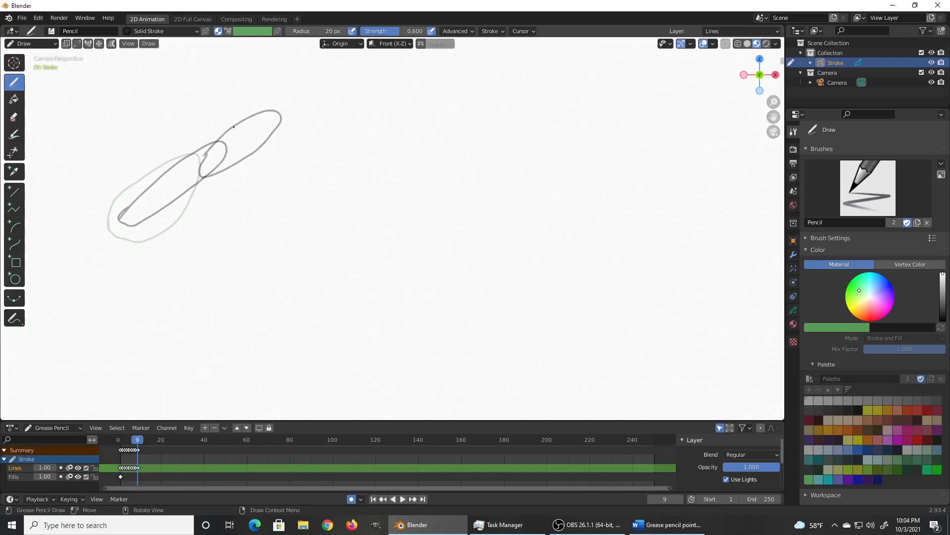
key("Right")
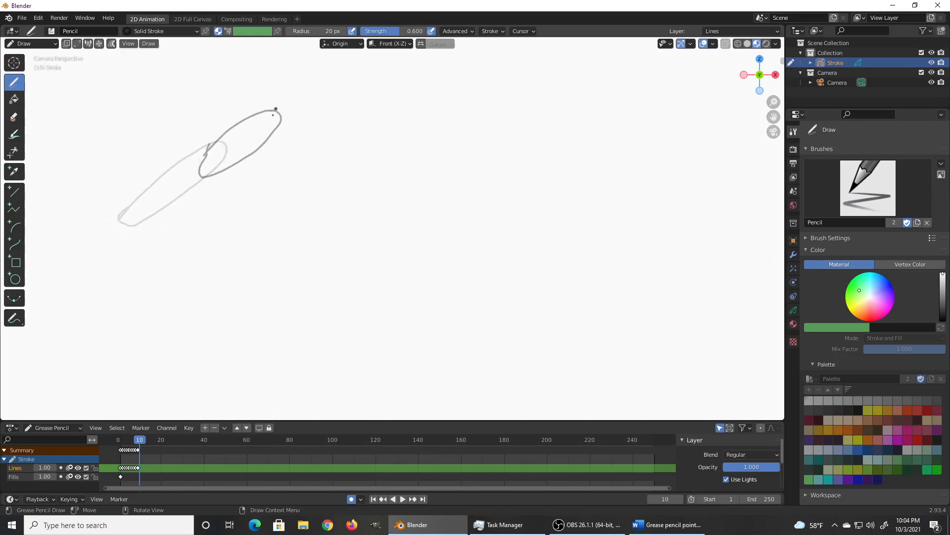
mouse_move(259, 122)
left_mouse_down()
mouse_move(308, 95)
mouse_move(375, 87)
mouse_move(362, 121)
mouse_move(270, 138)
mouse_move(254, 132)
mouse_move(267, 117)
left_mouse_up()
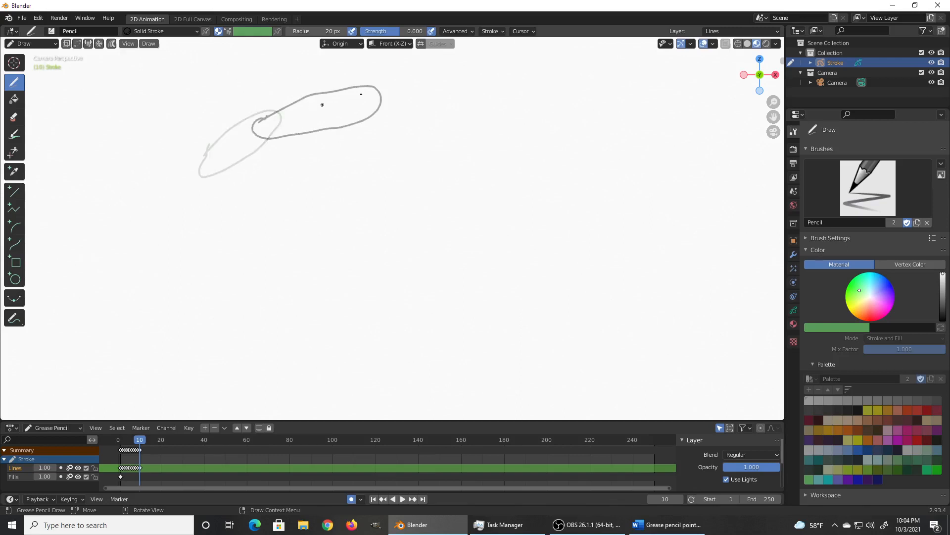
key("Right")
mouse_move(342, 98)
left_mouse_down()
mouse_move(398, 83)
mouse_move(442, 94)
mouse_move(419, 112)
mouse_move(357, 115)
mouse_move(333, 99)
mouse_move(369, 78)
left_mouse_up()
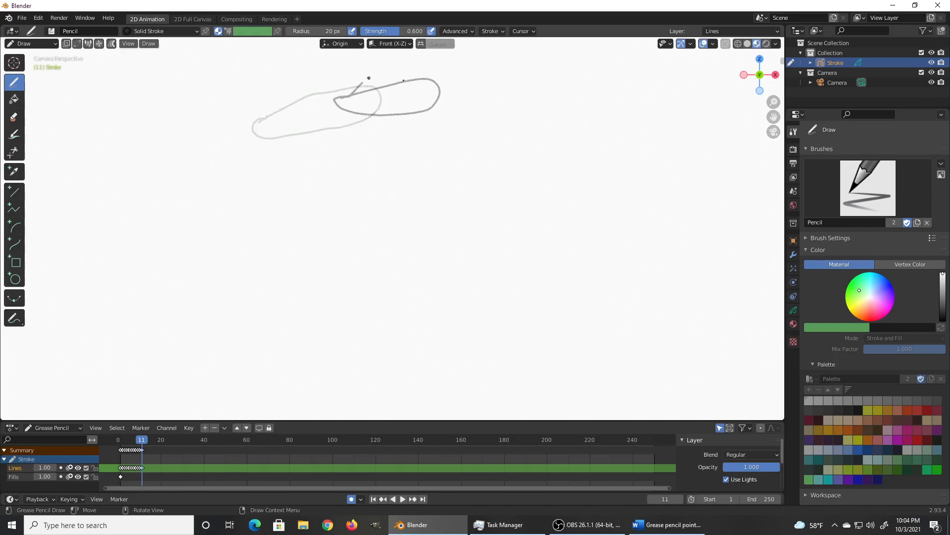
- Advance to frame 12, set the animation's end frame to 12, and play the animation
key("Right")
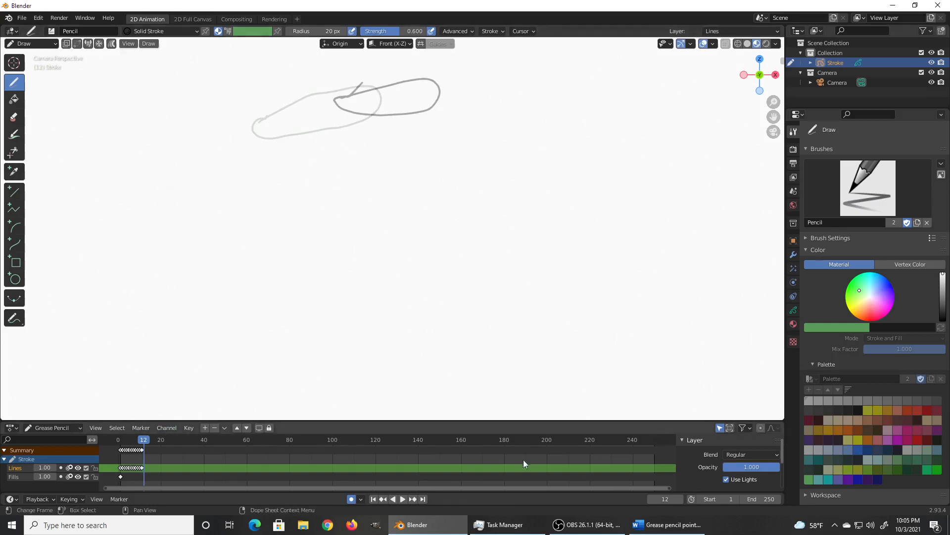
left_click(757, 499)
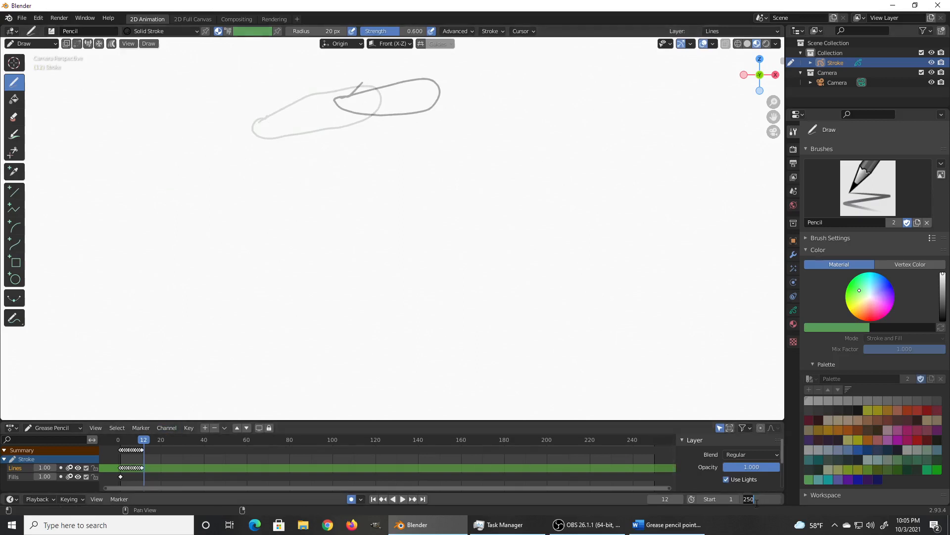
type("12")
key("Return")
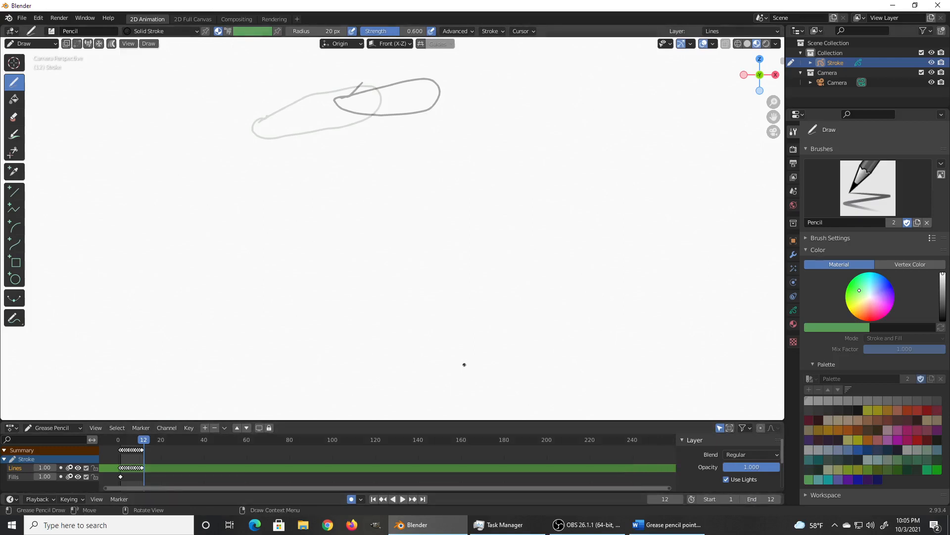
key("space")
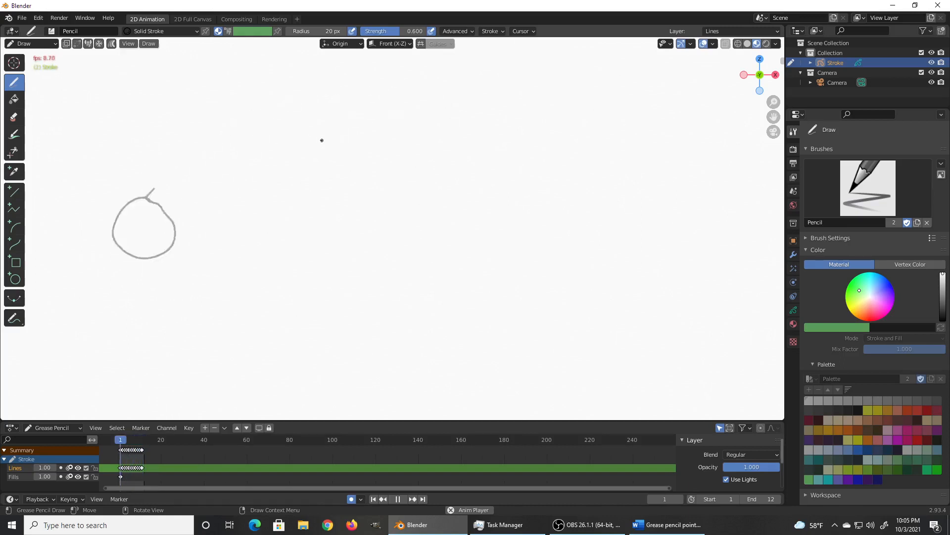
- Check the "onion skinning" item in the Word notes, open the Stroke object's data properties in Blender, and stop playback
key("alt+Tab")
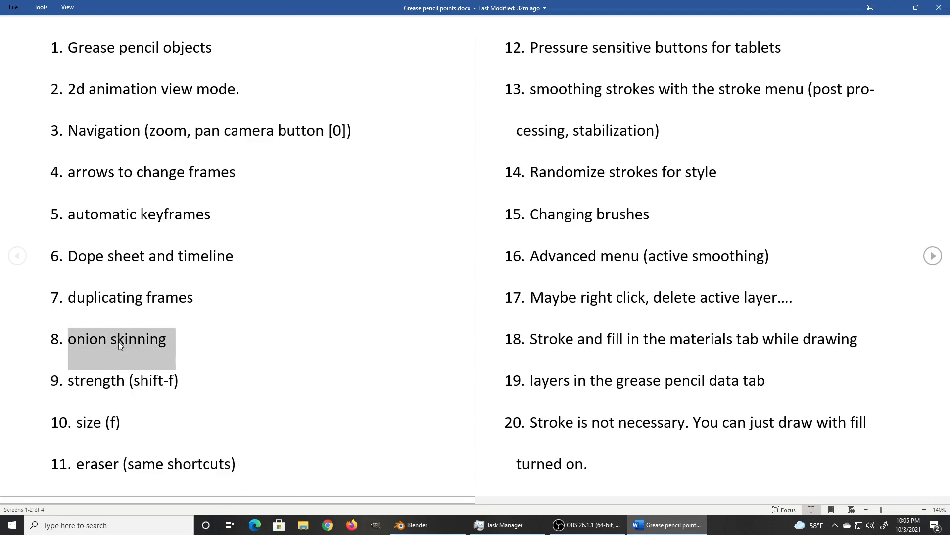
key("alt+Tab")
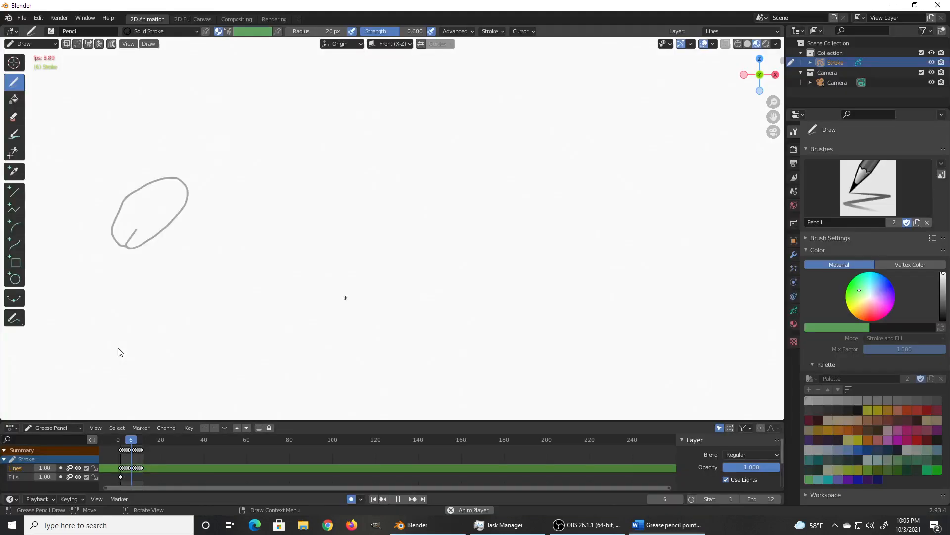
left_click(793, 312)
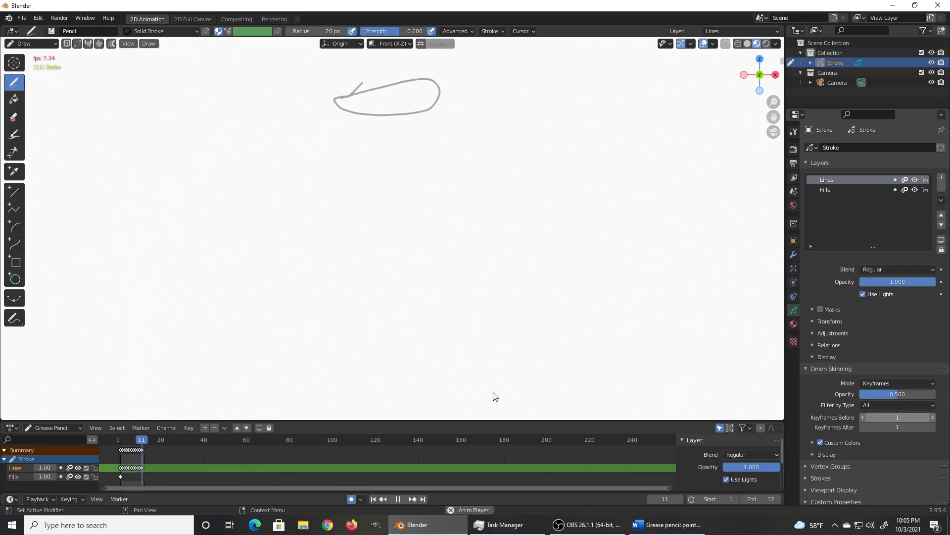
key("space")
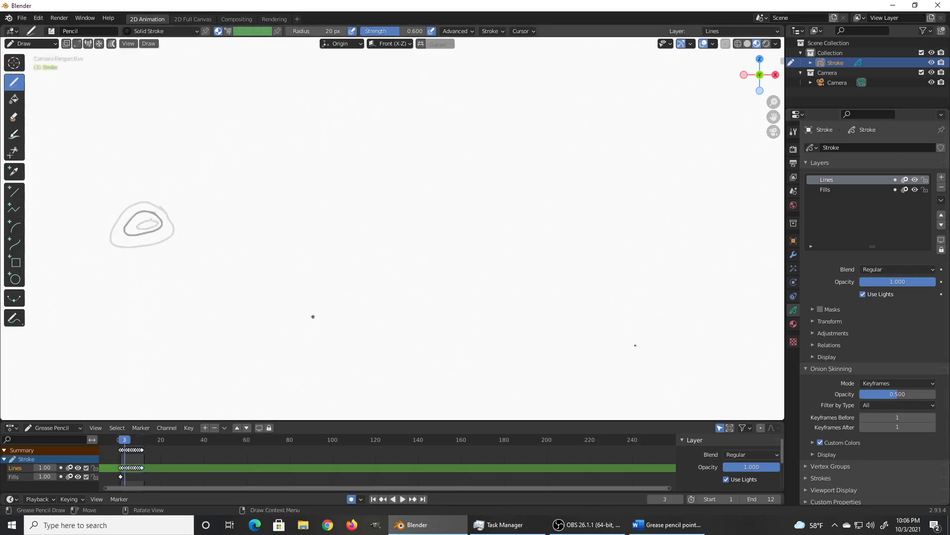
- Set the onion skinning to 2 keyframes before and 2 keyframes after, with an opacity of 0.244
left_click(934, 419)
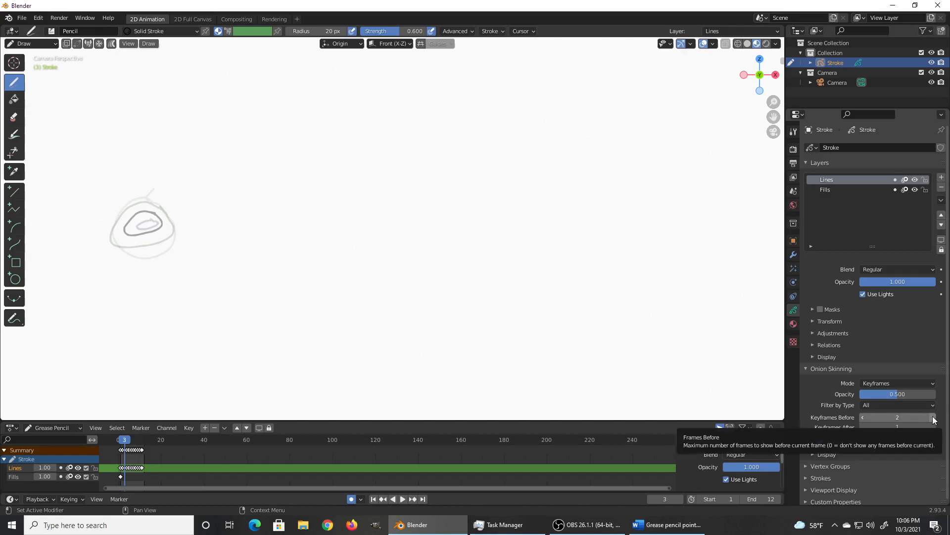
left_click(934, 426)
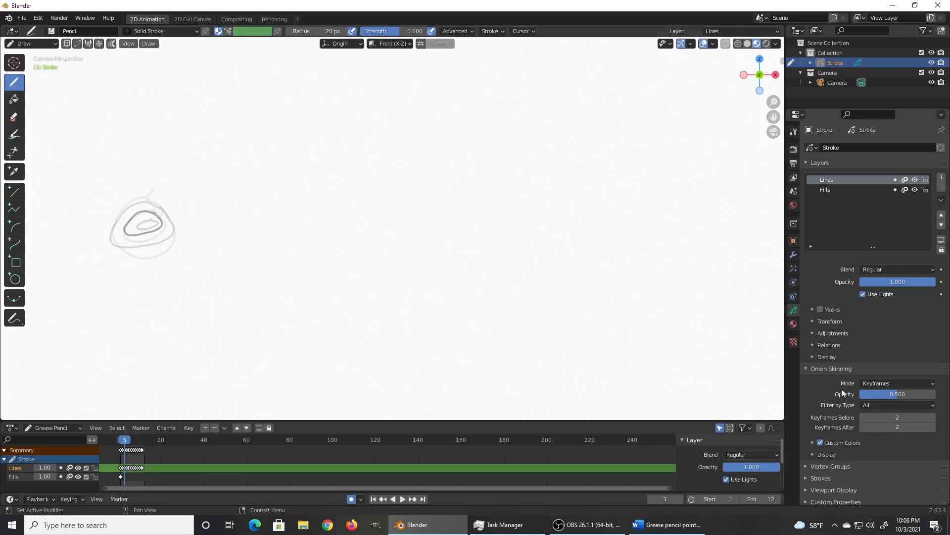
left_click_drag(897, 394, 879, 394)
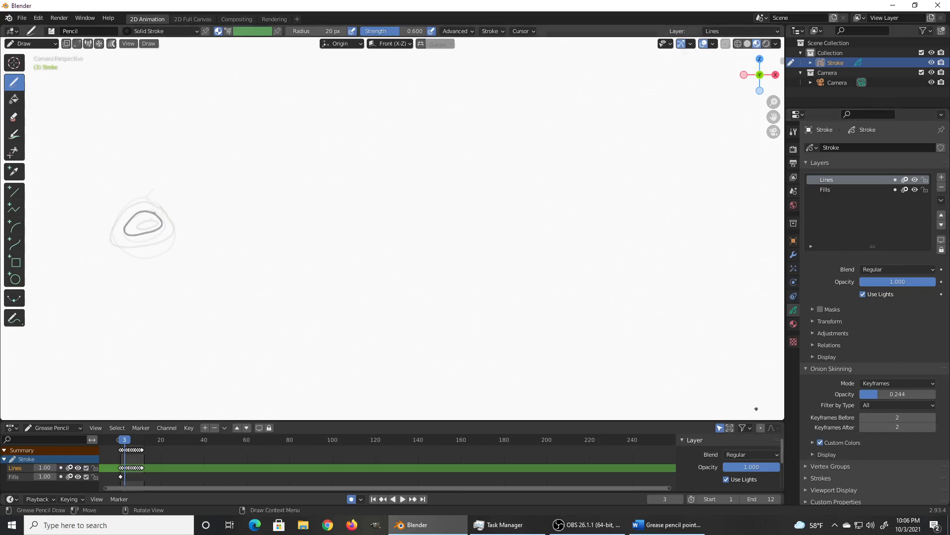
- Set the onion skinning to 1 keyframe before and 1 keyframe after, with an opacity of 0.385
left_click(863, 417)
left_click(863, 427)
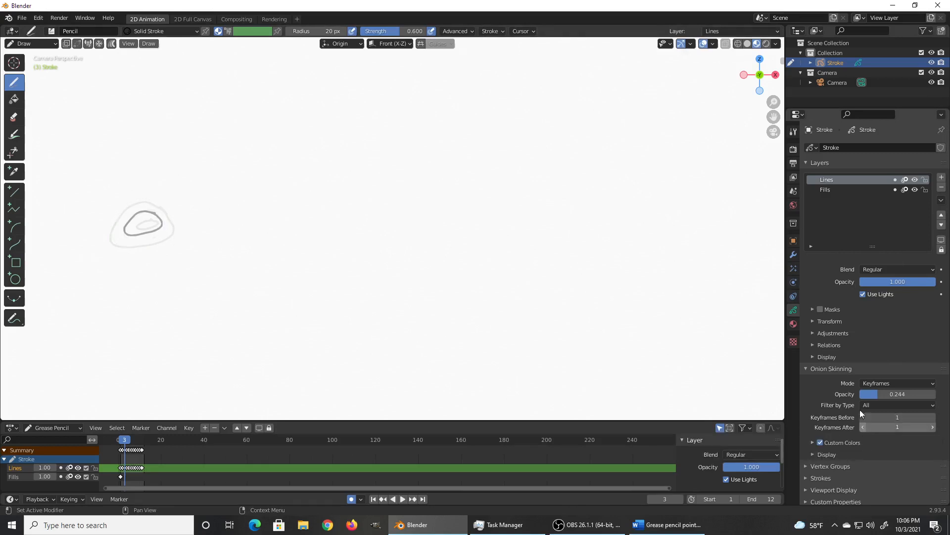
left_click_drag(886, 394, 894, 394)
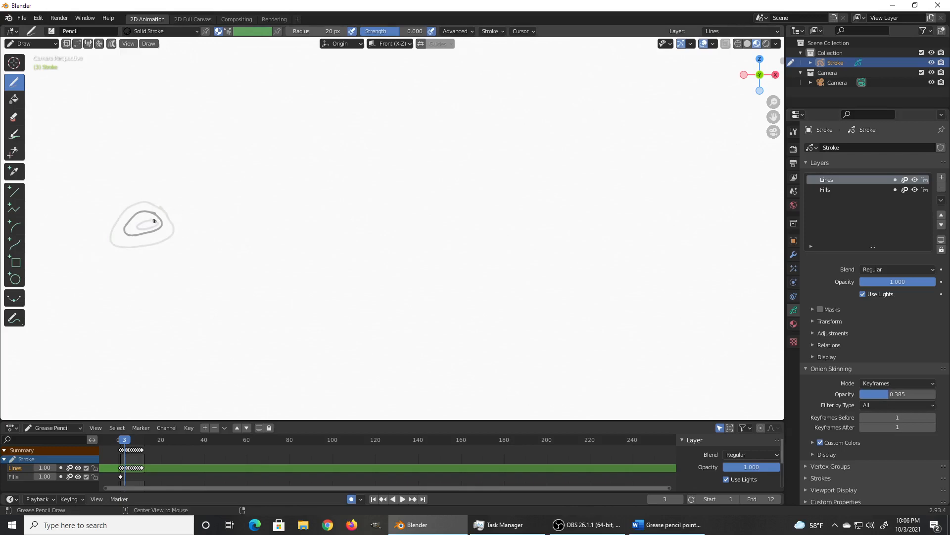
- Highlight the "strength (shift-f)" and "size (f)" items in the Word notes, and return to Blender
key("alt+Tab")
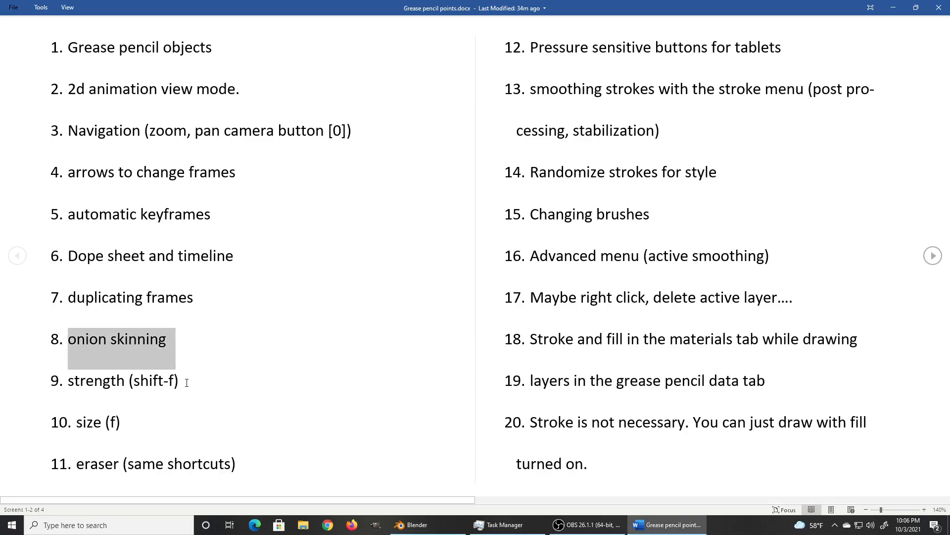
triple_click(168, 375)
triple_click(125, 416)
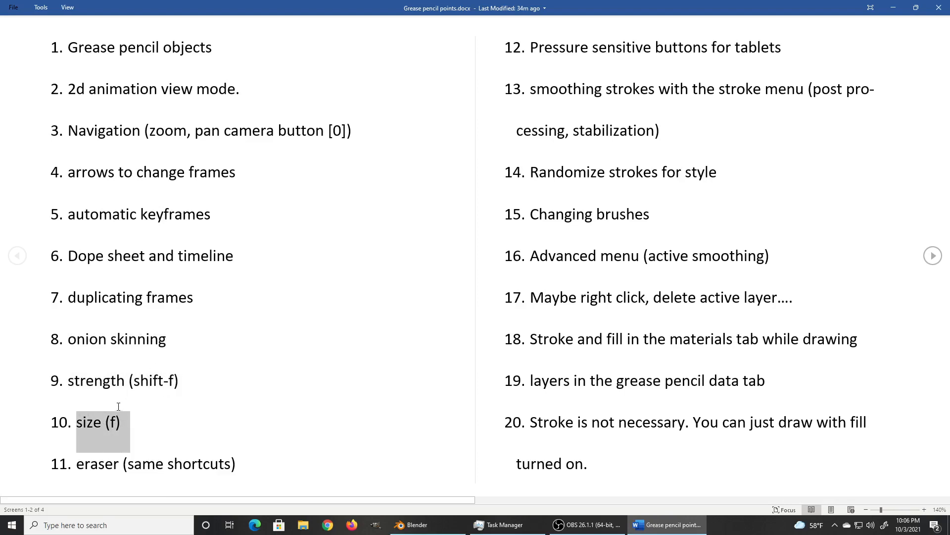
key("alt+Tab")
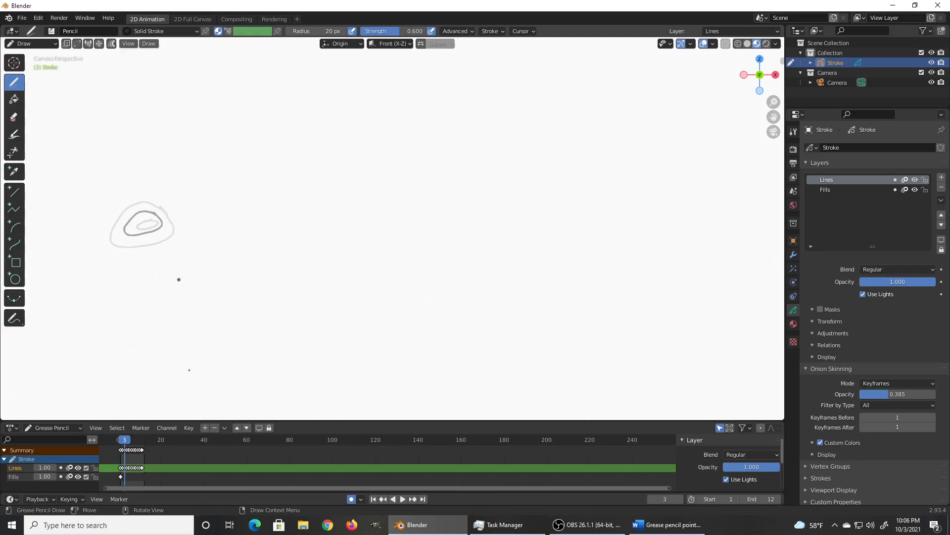
- Go to frame 38 and draw a large arched pencil stroke on the canvas
mouse_move(168, 436)
left_mouse_down()
mouse_move(157, 431)
mouse_move(165, 438)
left_mouse_up()
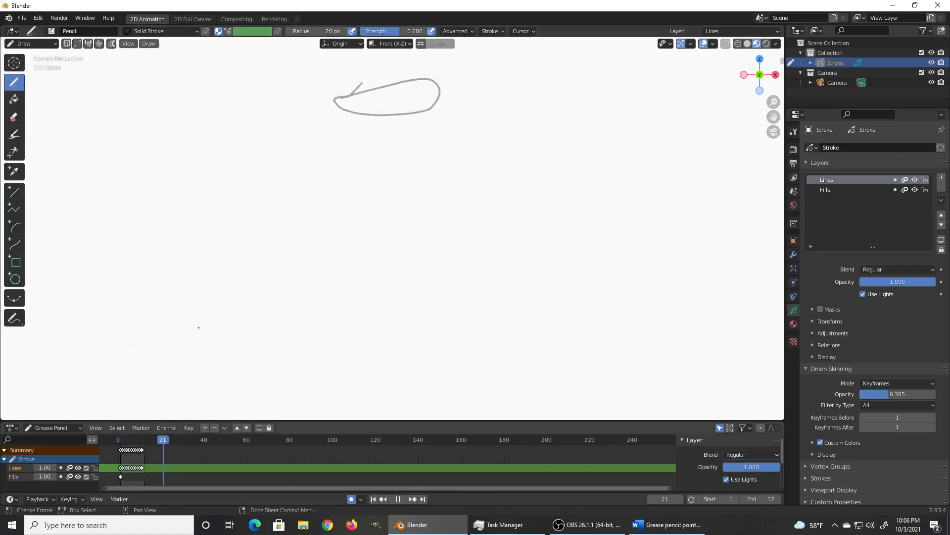
left_click_drag(191, 265, 199, 262)
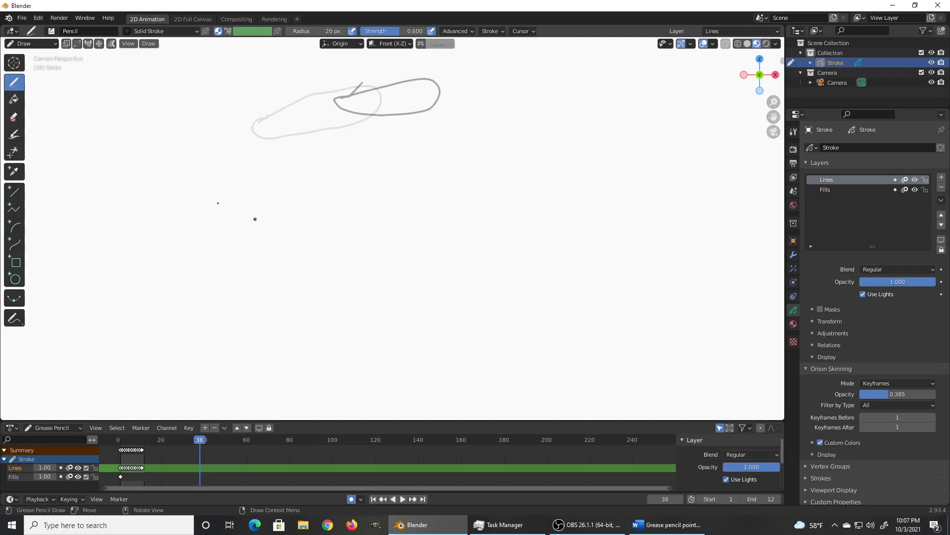
mouse_move(108, 313)
left_mouse_down()
mouse_move(74, 255)
mouse_move(212, 213)
mouse_move(229, 228)
left_mouse_up()
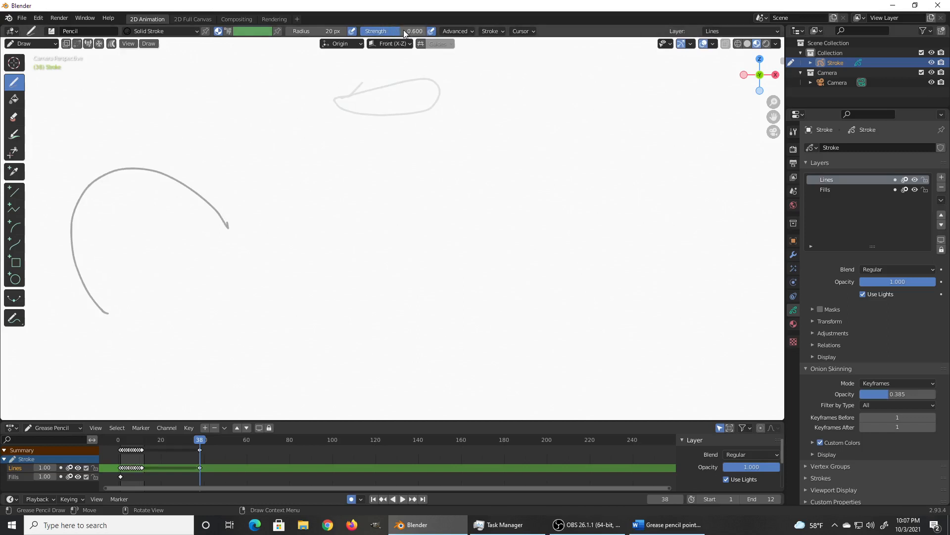
- Raise the pencil strength to 1.000 and the radius to 102 px, drawing an arched stroke after each change
left_click_drag(398, 31, 426, 32)
mouse_move(220, 287)
left_mouse_down()
mouse_move(275, 189)
mouse_move(394, 212)
left_mouse_up()
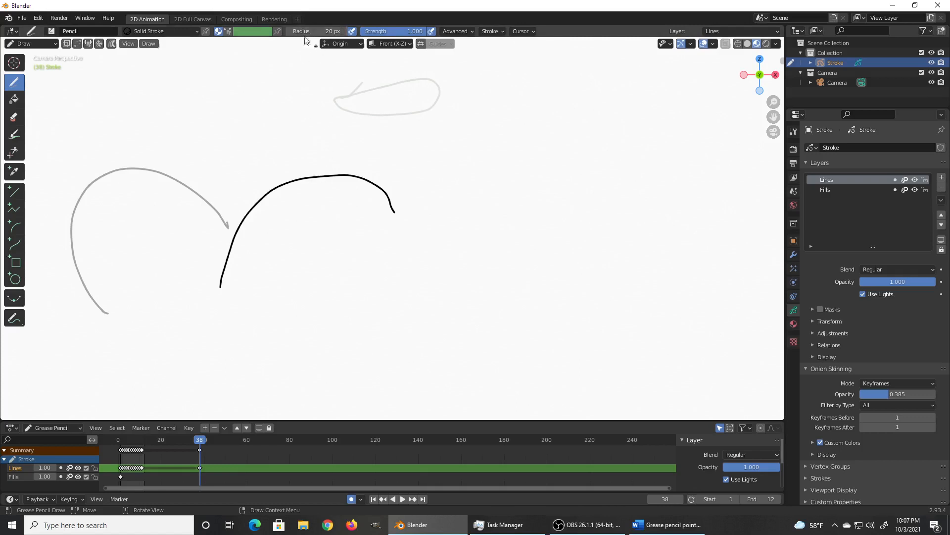
left_click_drag(327, 31, 344, 32)
mouse_move(261, 253)
left_mouse_down()
mouse_move(261, 228)
mouse_move(443, 161)
mouse_move(452, 170)
left_mouse_up()
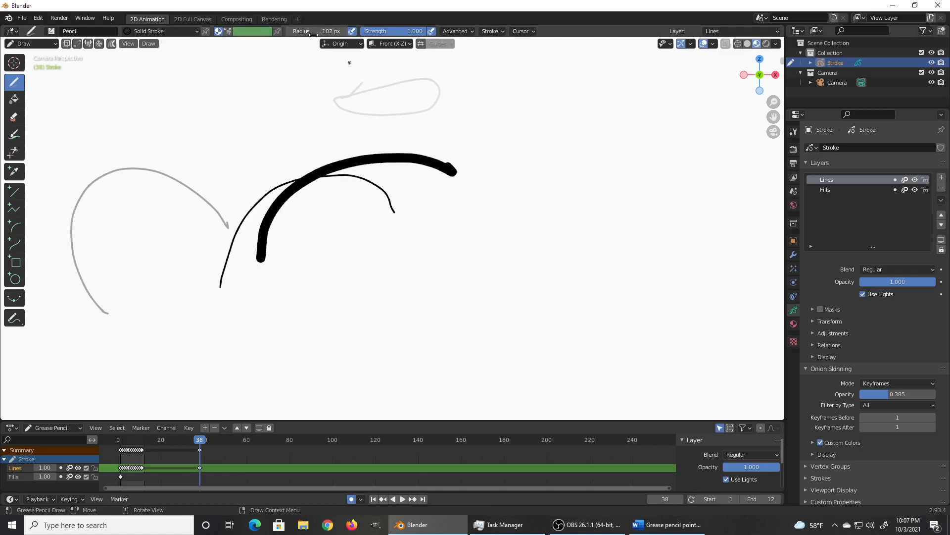
- Set the pencil radius to 200 px and draw several thick curved and wavy strokes across the canvas
left_click(319, 31)
type("200")
key("Return")
mouse_move(271, 283)
left_mouse_down()
mouse_move(339, 214)
mouse_move(515, 194)
mouse_move(520, 207)
left_mouse_up()
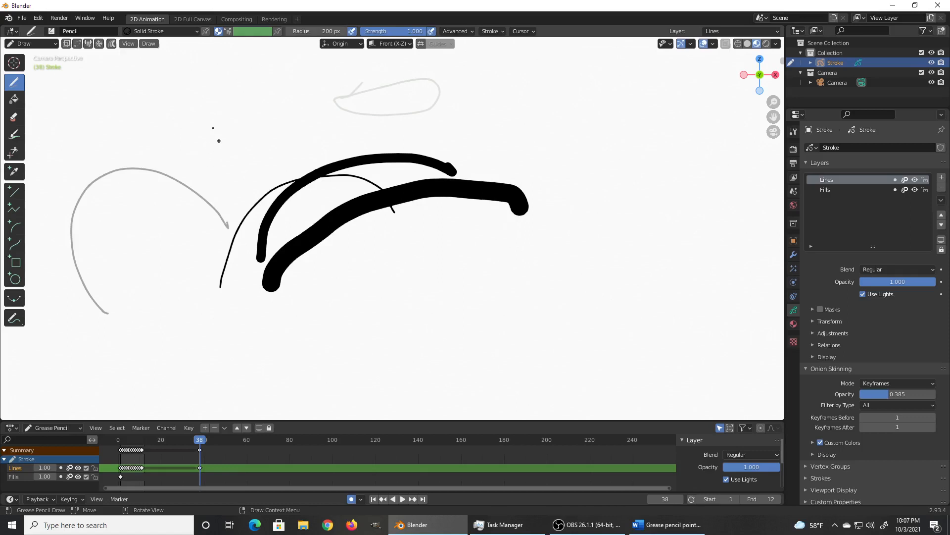
mouse_move(215, 94)
left_mouse_down()
mouse_move(202, 115)
mouse_move(198, 163)
mouse_move(245, 163)
mouse_move(319, 122)
left_mouse_up()
mouse_move(389, 130)
left_mouse_down()
mouse_move(476, 91)
mouse_move(542, 114)
mouse_move(460, 154)
mouse_move(438, 147)
left_mouse_up()
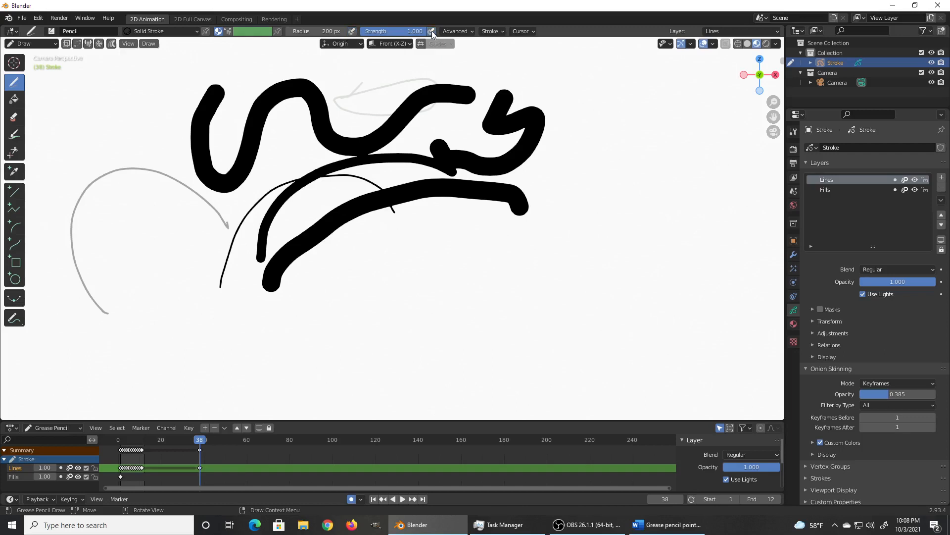
mouse_move(374, 326)
left_mouse_down()
mouse_move(381, 303)
mouse_move(448, 373)
mouse_move(557, 208)
mouse_move(569, 265)
left_mouse_up()
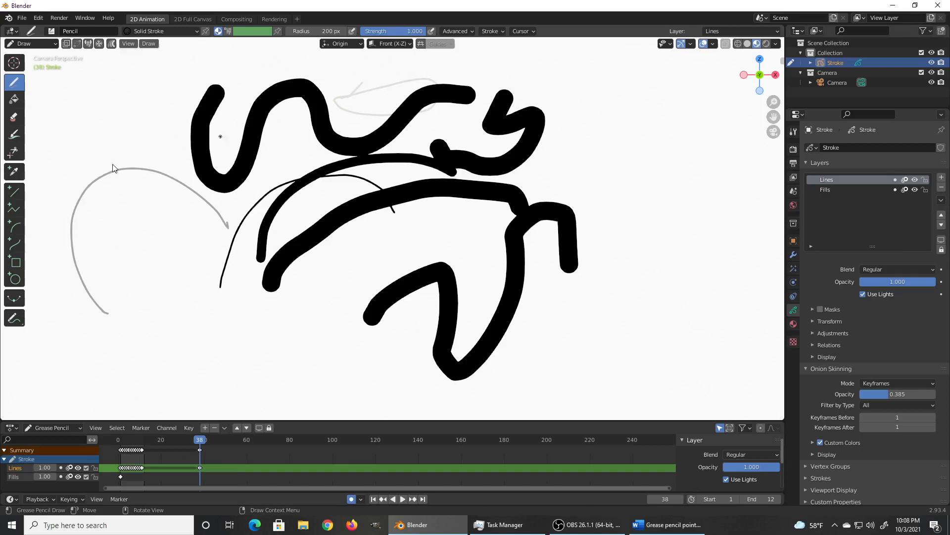
- Check the size shortcut in the Word notes, resize the pencil in Blender to 59 px, and draw an arched stroke
key("alt+Tab")
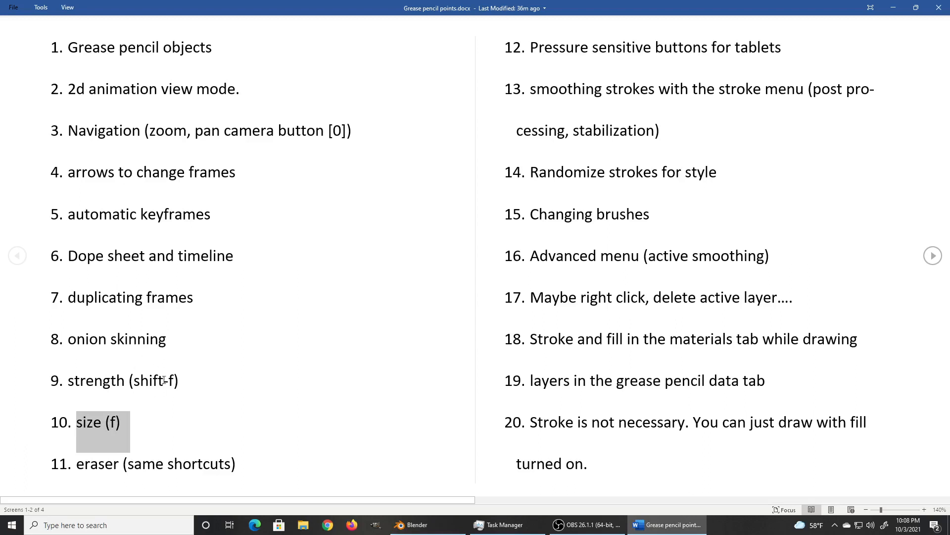
key("alt+Tab")
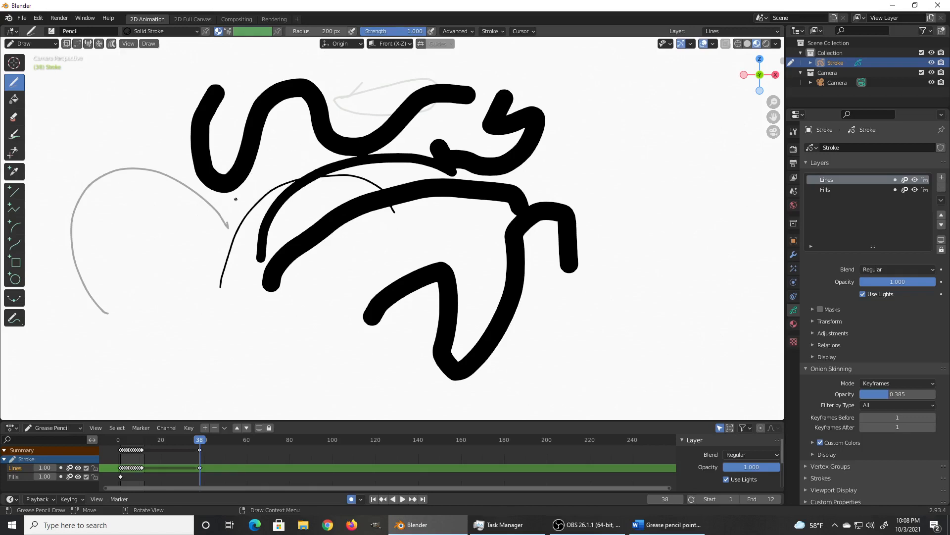
key("f")
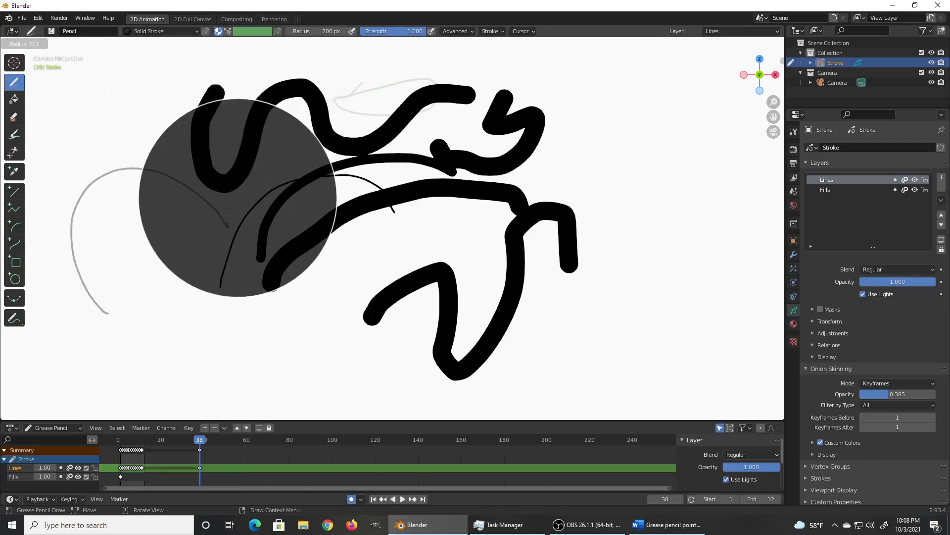
left_click(175, 255)
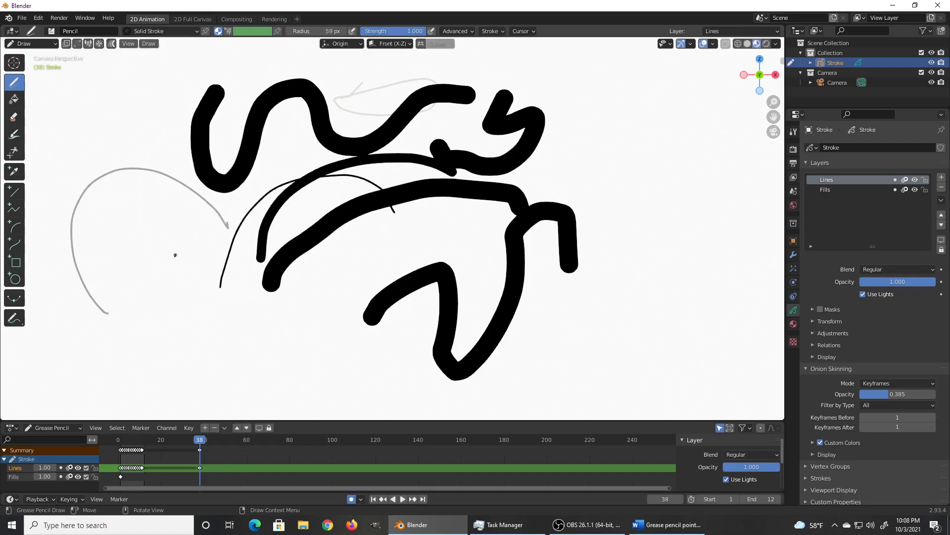
mouse_move(183, 253)
left_mouse_down()
mouse_move(274, 169)
mouse_move(368, 159)
mouse_move(346, 177)
left_mouse_up()
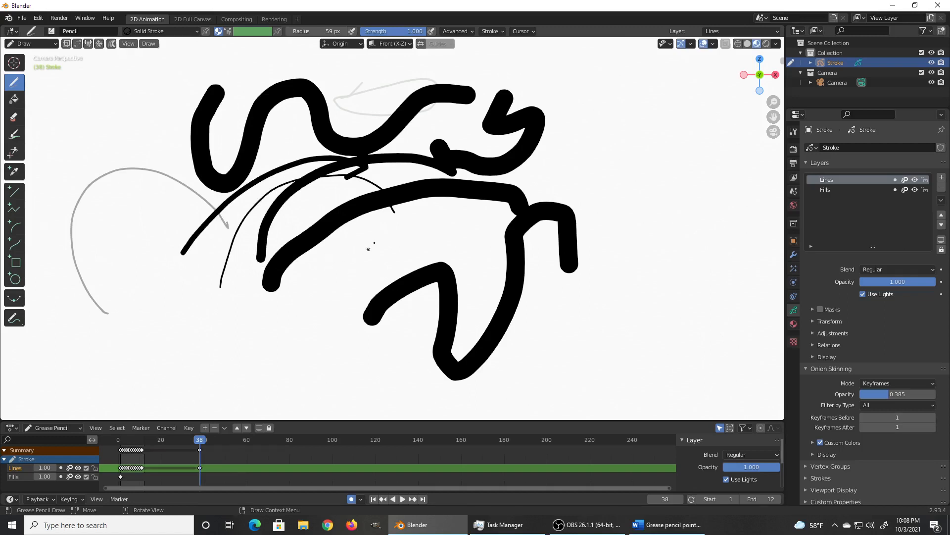
- Reduce the pencil radius to 30 px and draw a thin rising stroke between the thick ones
key("f")
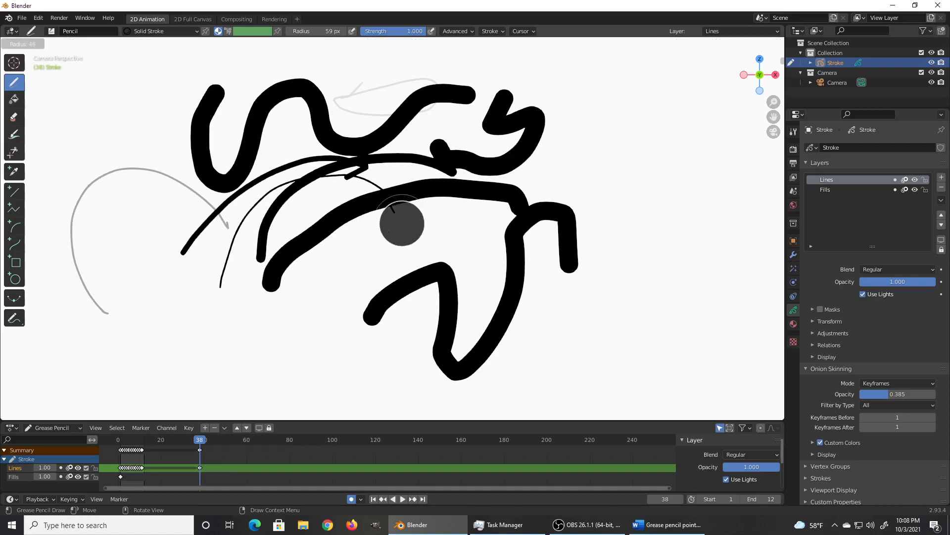
left_click(382, 239)
mouse_move(354, 278)
left_mouse_down()
mouse_move(514, 211)
mouse_move(576, 203)
left_mouse_up()
- Enlarge the pencil radius to 422 px and draw a very thick arched stroke across the middle of the drawing
key("f")
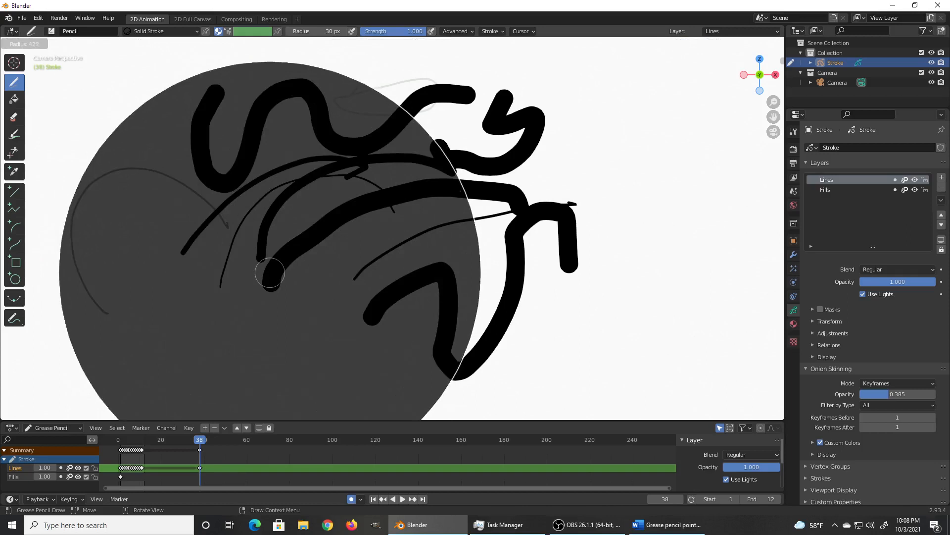
left_click(270, 273)
mouse_move(316, 297)
left_mouse_down()
mouse_move(332, 278)
mouse_move(500, 187)
left_mouse_up()
left_click_drag(618, 193, 628, 196)
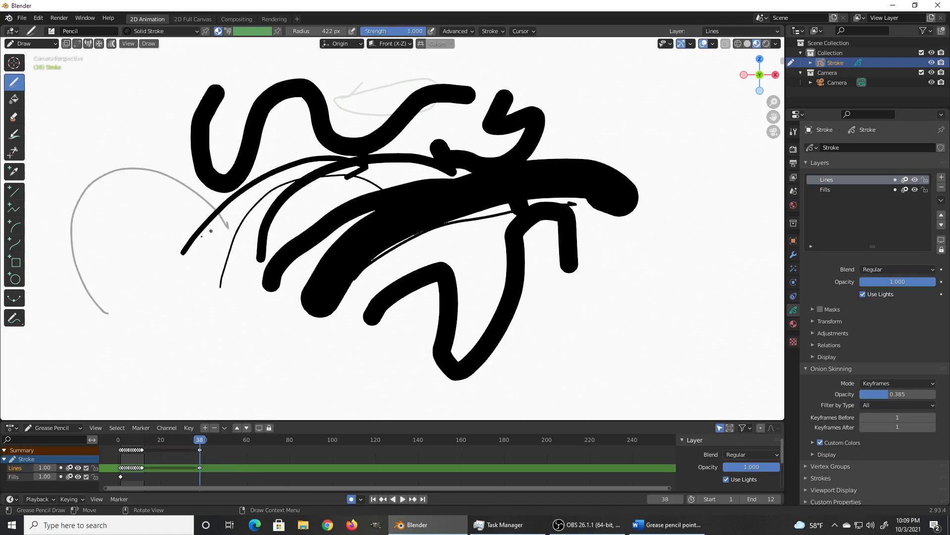
- Resize the pencil interactively to 133 px and draw an arched stroke in the lower left of the drawing
key("f")
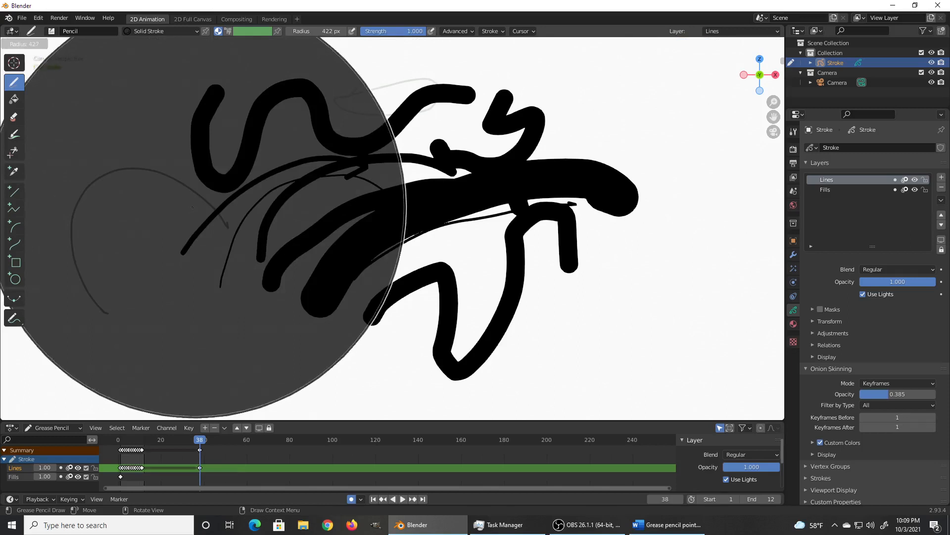
left_click(199, 208)
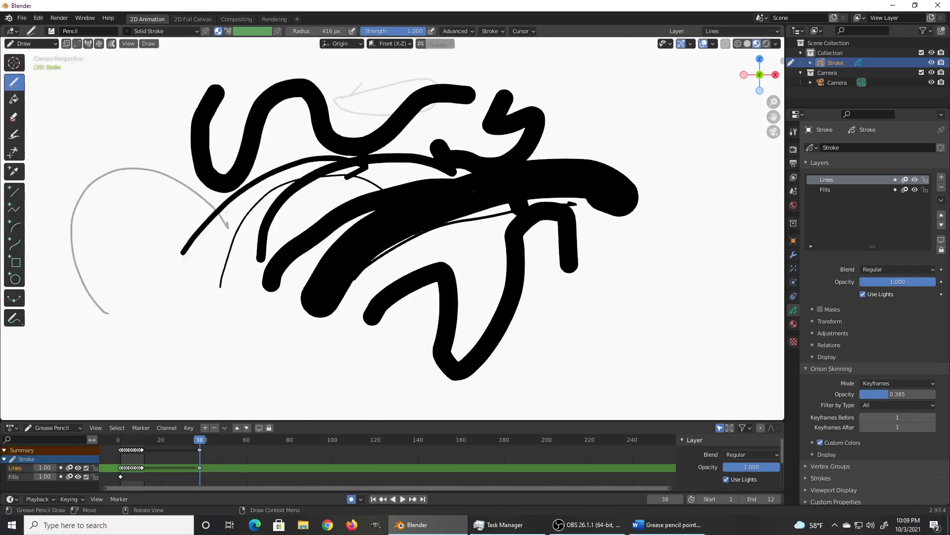
key("f")
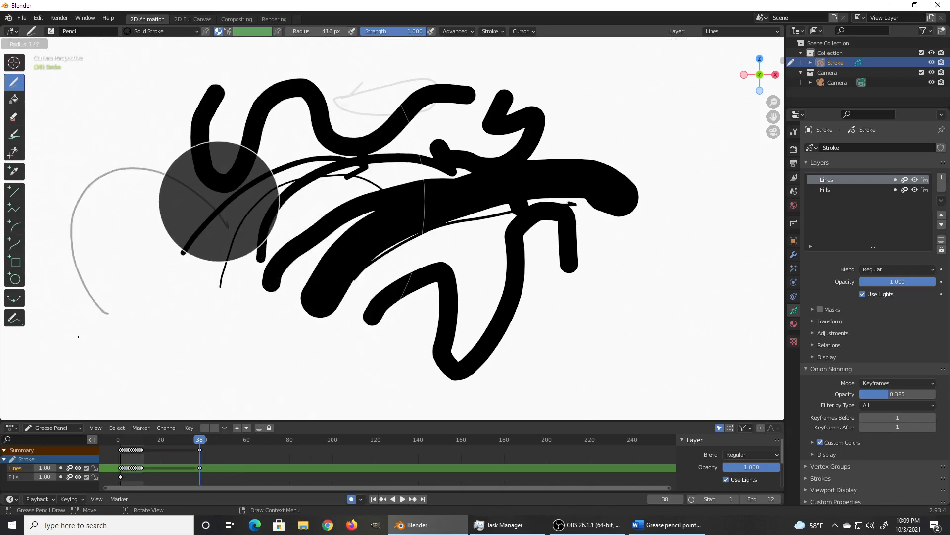
left_click(86, 331)
mouse_move(110, 344)
left_mouse_down()
mouse_move(208, 285)
mouse_move(271, 296)
left_mouse_up()
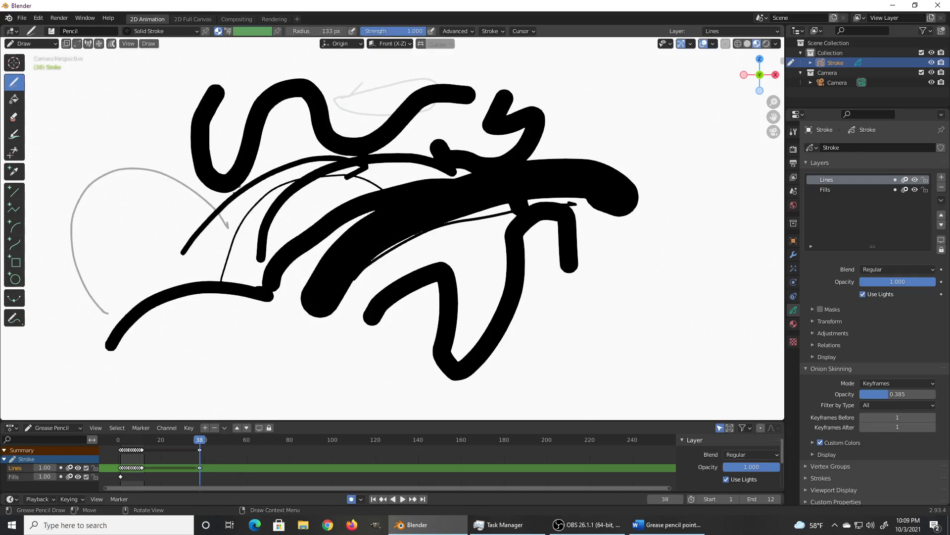
- Set the pencil radius to 49 px and the strength to 0.394, and draw faint curved strokes
key("f")
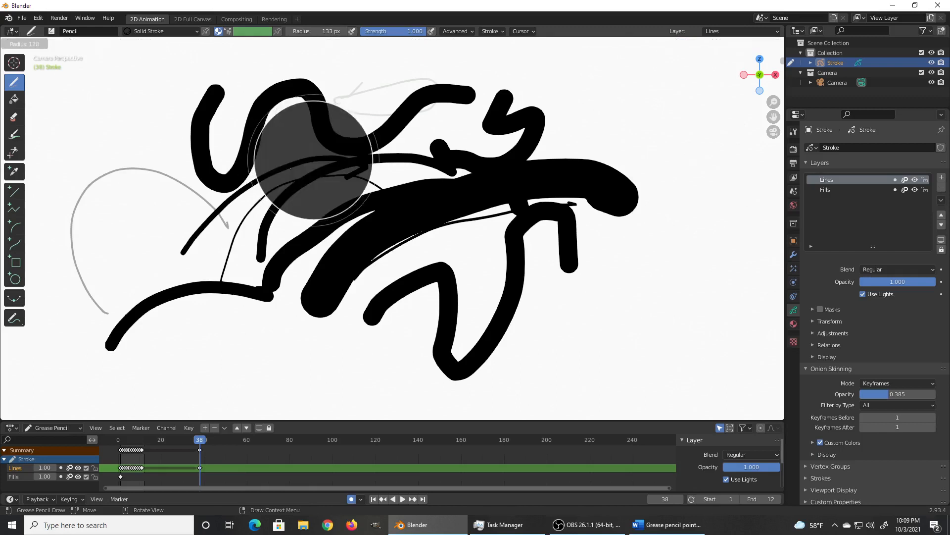
left_click(273, 180)
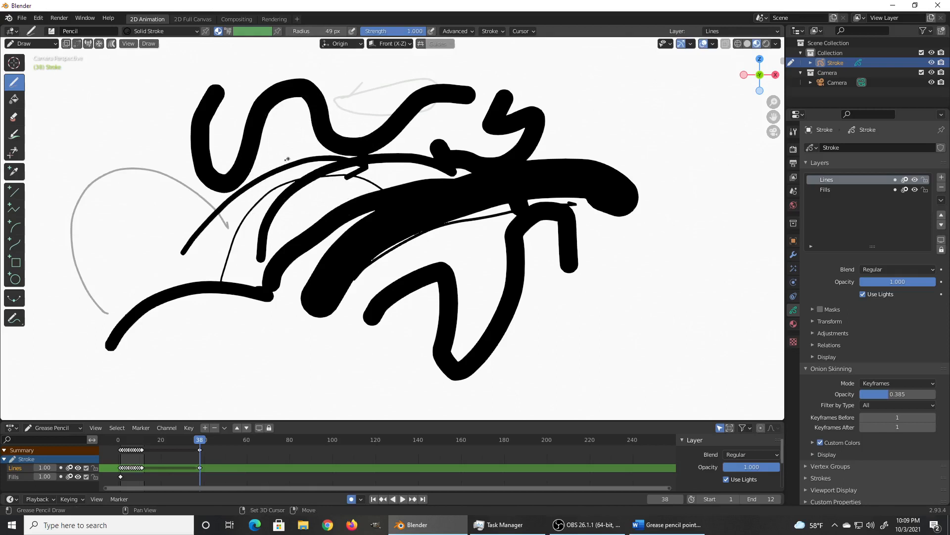
key("shift+f")
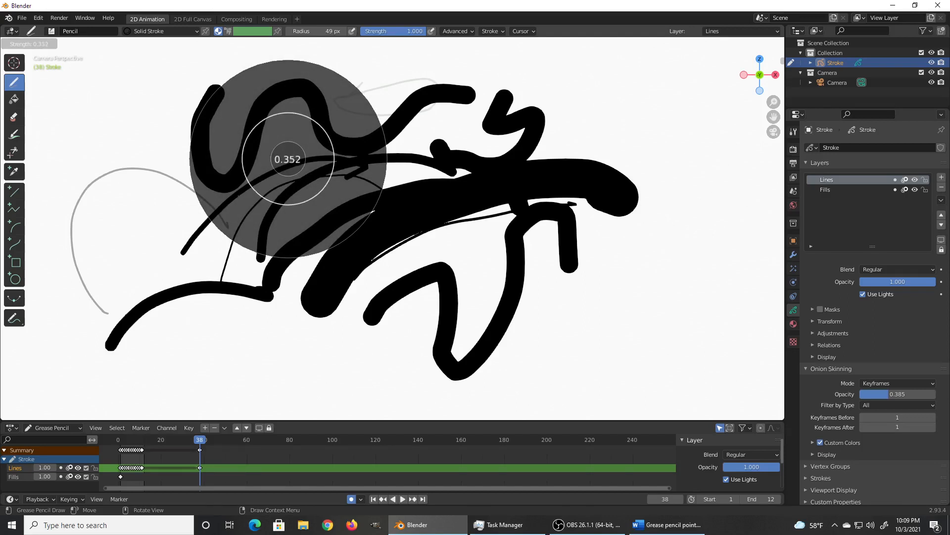
left_click(238, 197)
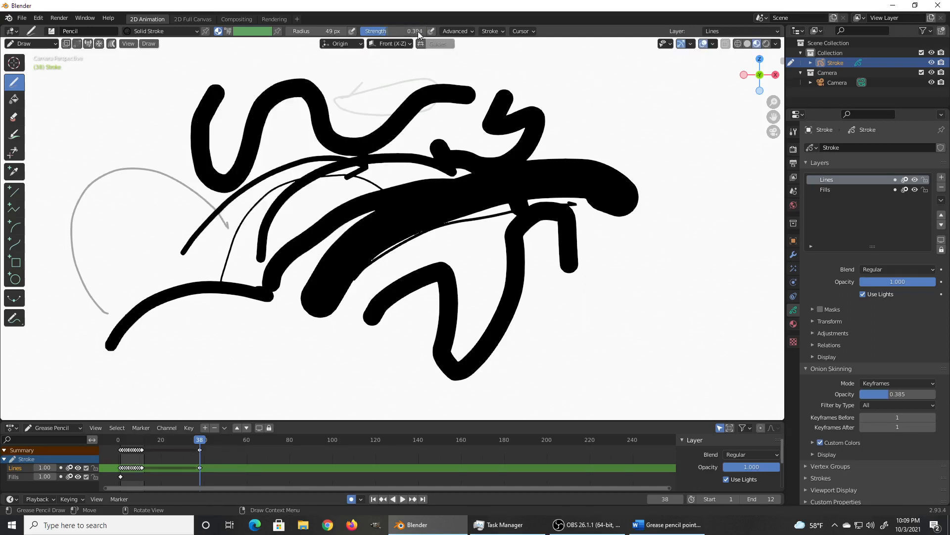
mouse_move(156, 263)
left_mouse_down()
mouse_move(154, 249)
mouse_move(236, 164)
mouse_move(152, 250)
mouse_move(212, 294)
left_mouse_up()
left_click_drag(238, 329, 220, 277)
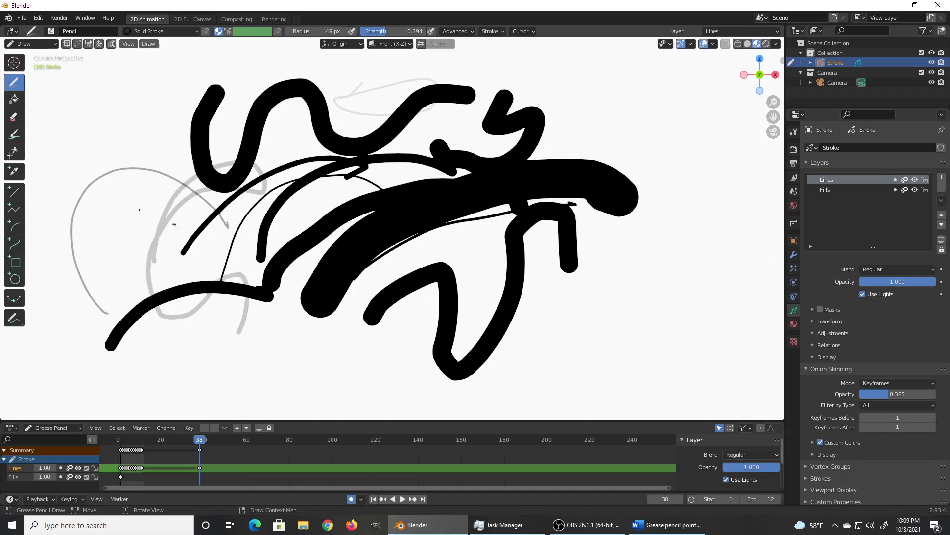
- Raise the pencil strength to 0.758 and draw darker grey strokes over the drawing
key("shift+f")
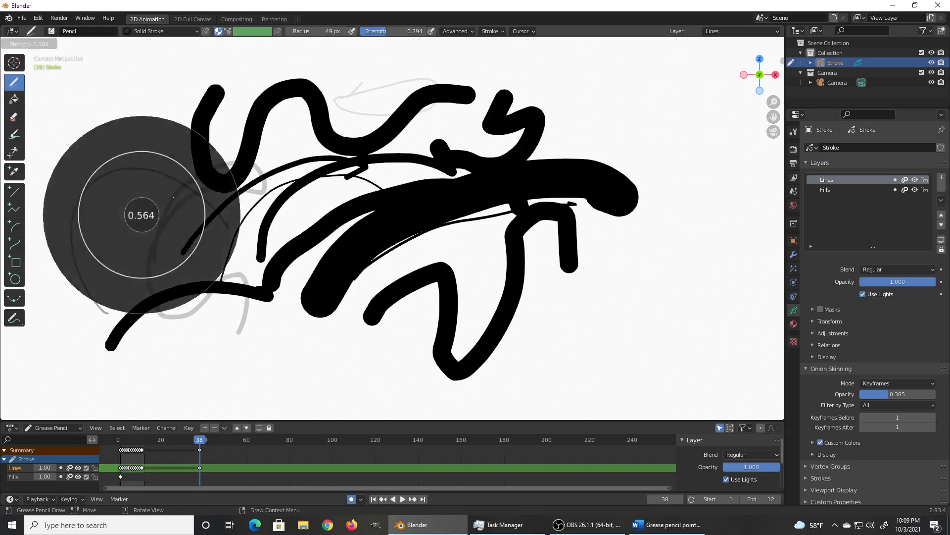
left_click(171, 199)
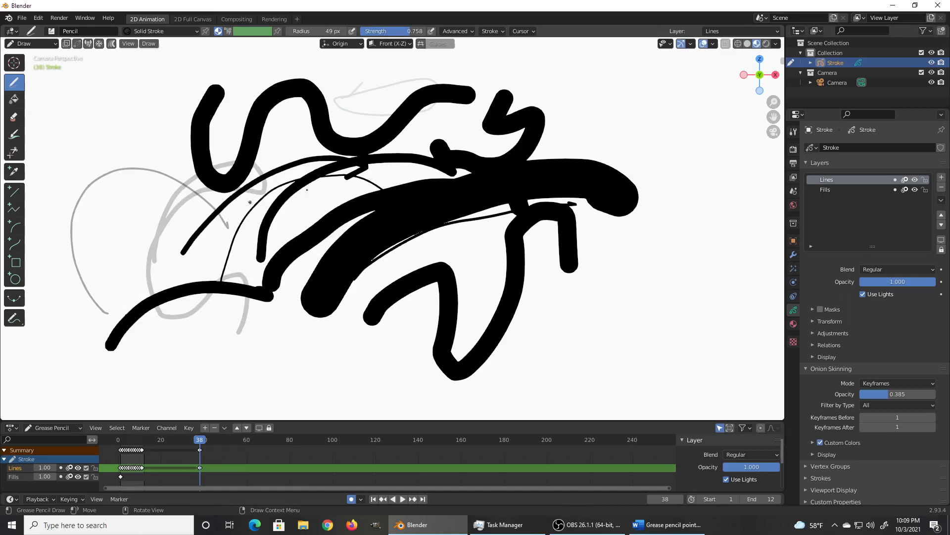
mouse_move(331, 179)
left_mouse_down()
mouse_move(487, 114)
mouse_move(587, 148)
mouse_move(171, 227)
left_mouse_up()
left_click_drag(145, 173, 143, 170)
left_click(142, 169)
left_click_drag(109, 214, 157, 155)
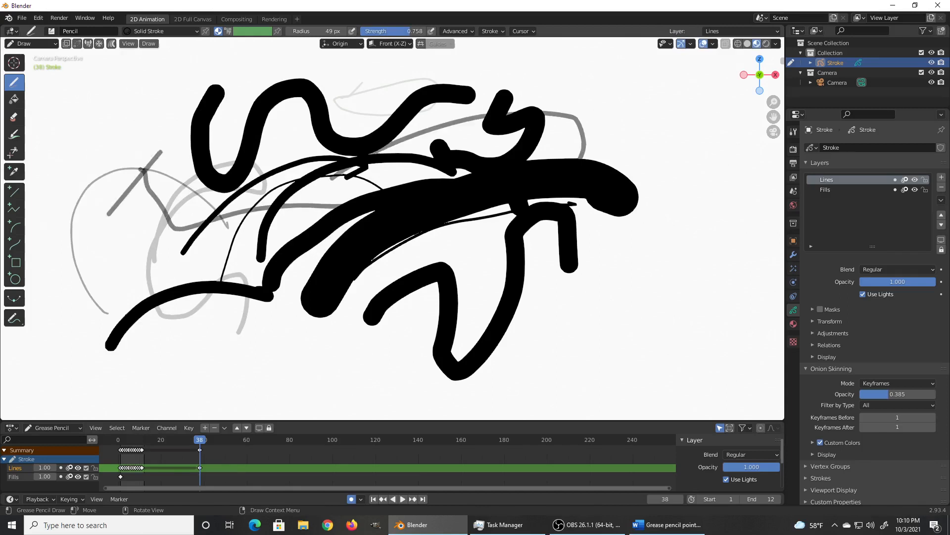
- Set the pencil strength to 1.000 and draw a black zigzag stroke over the grey ones
key("shift+f")
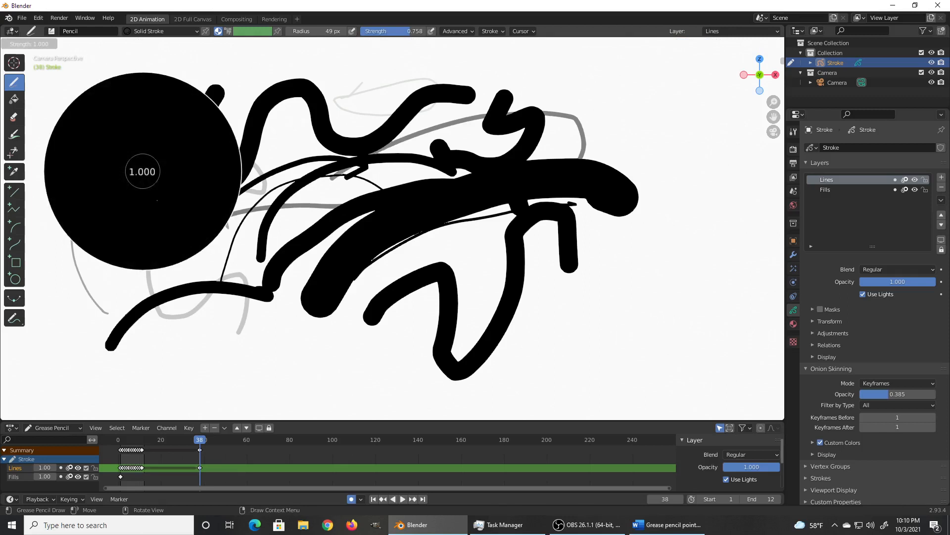
left_click(168, 192)
mouse_move(99, 275)
left_mouse_down()
mouse_move(102, 263)
mouse_move(163, 267)
mouse_move(316, 245)
left_mouse_up()
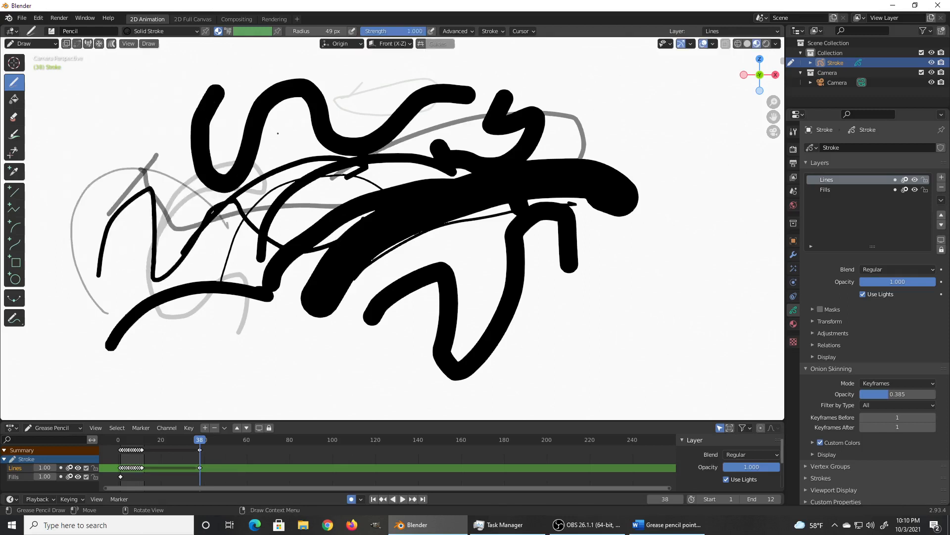
- Create a new 2D Animation file, discarding the current drawing
left_click(22, 18)
mouse_move(38, 30)
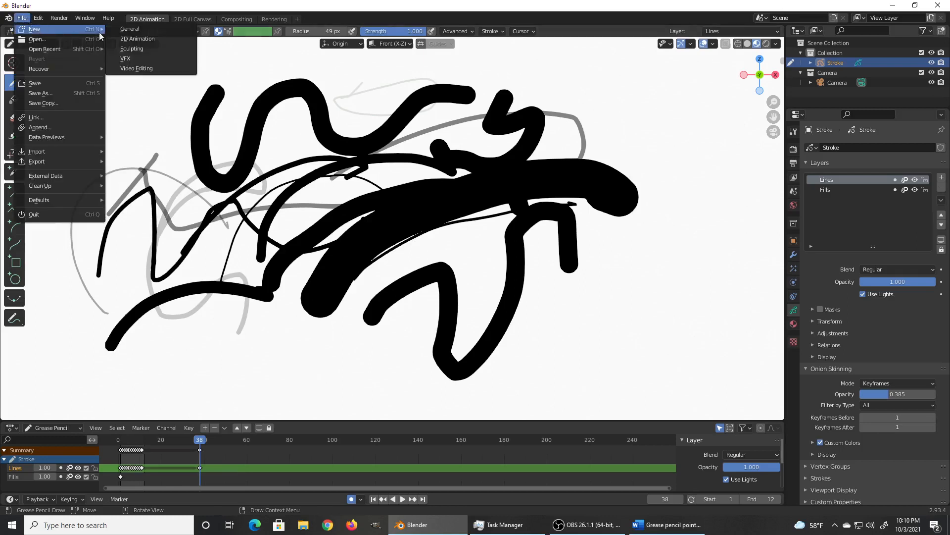
left_click(144, 37)
left_click(486, 281)
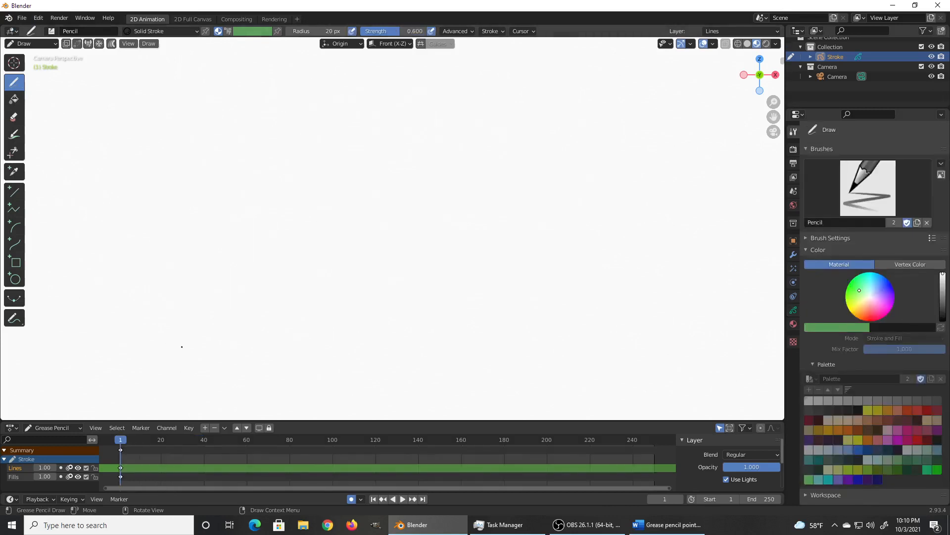
- Highlight the "eraser (same shortcuts)" point in the Word notes document and return to Blender
key("alt+Tab")
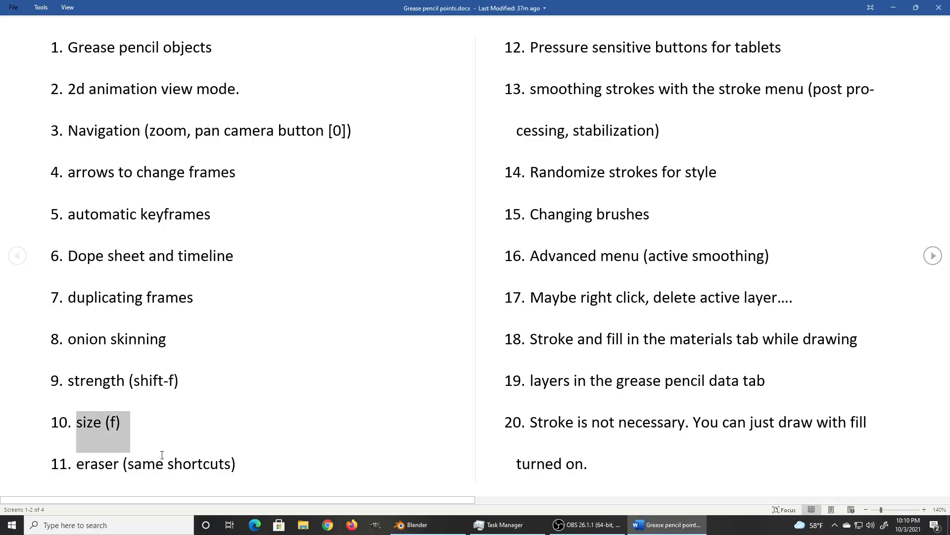
left_click_drag(236, 465, 93, 464)
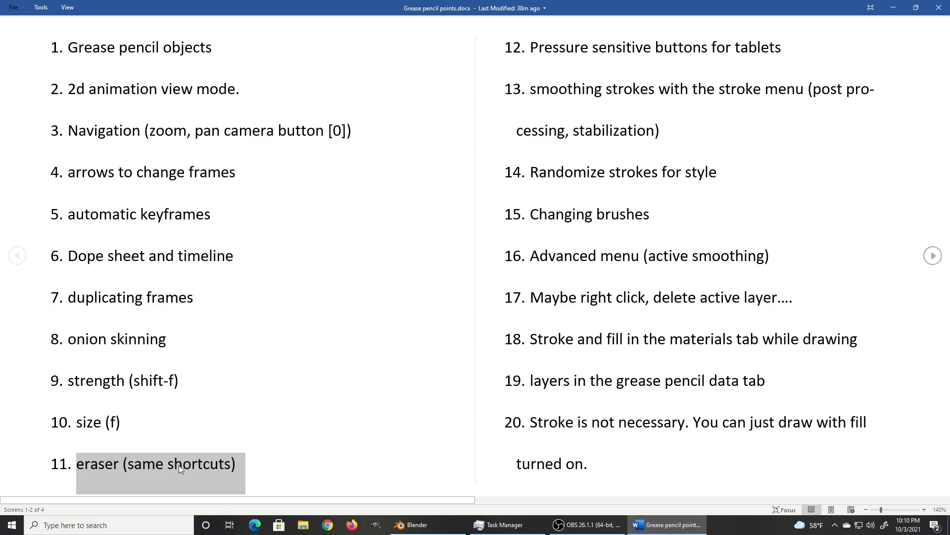
key("alt+Tab")
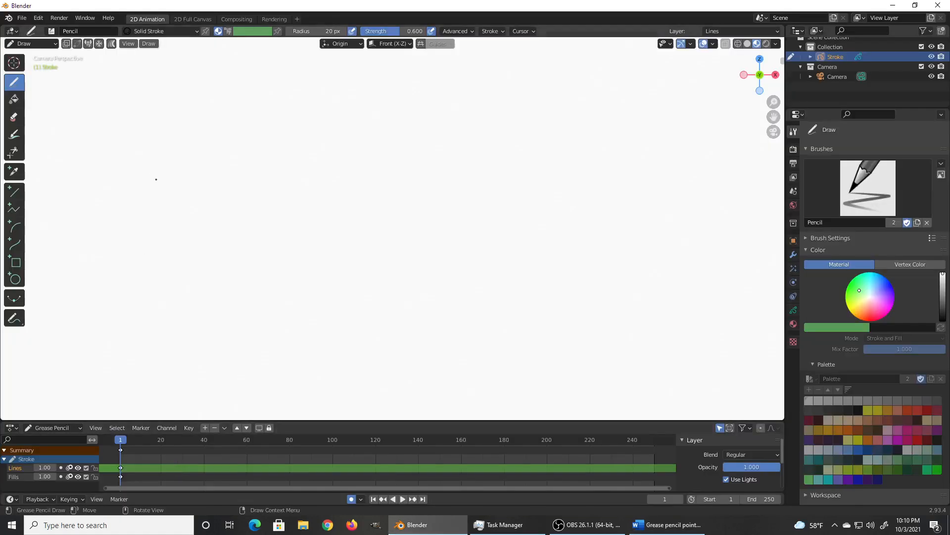
- Draw a curved pencil stroke and erase a gap in its middle with the Eraser Soft brush
left_click_drag(122, 246, 316, 171)
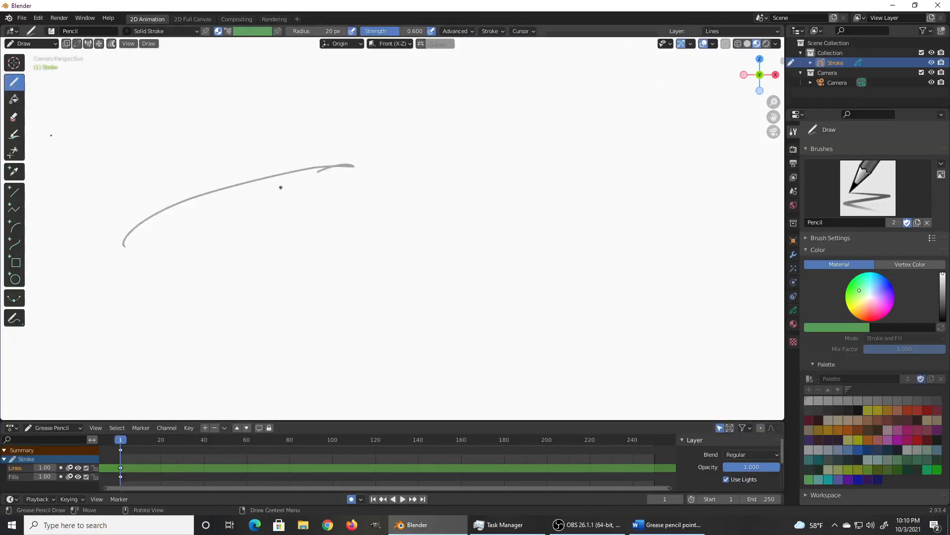
left_click(13, 117)
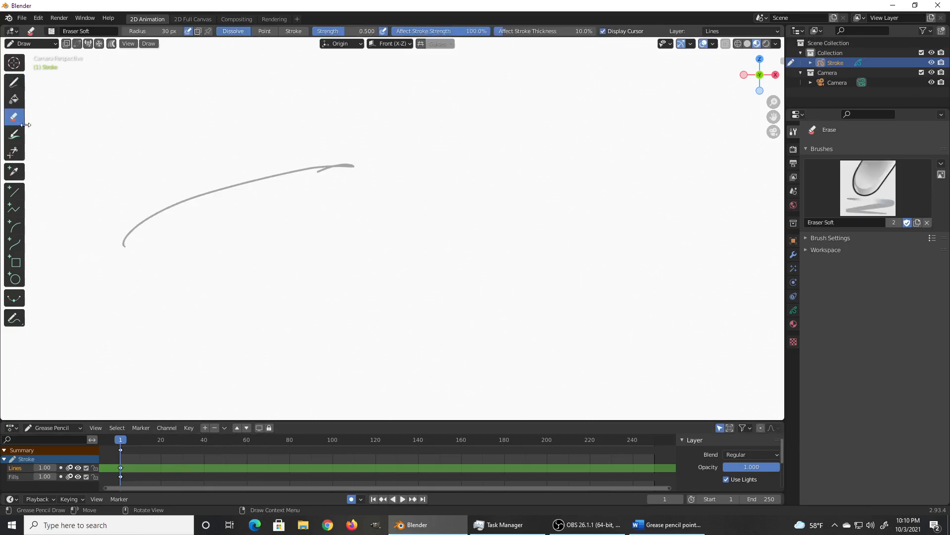
mouse_move(187, 203)
left_mouse_down()
mouse_move(220, 180)
mouse_move(213, 196)
mouse_move(240, 188)
mouse_move(232, 192)
mouse_move(241, 199)
left_mouse_up()
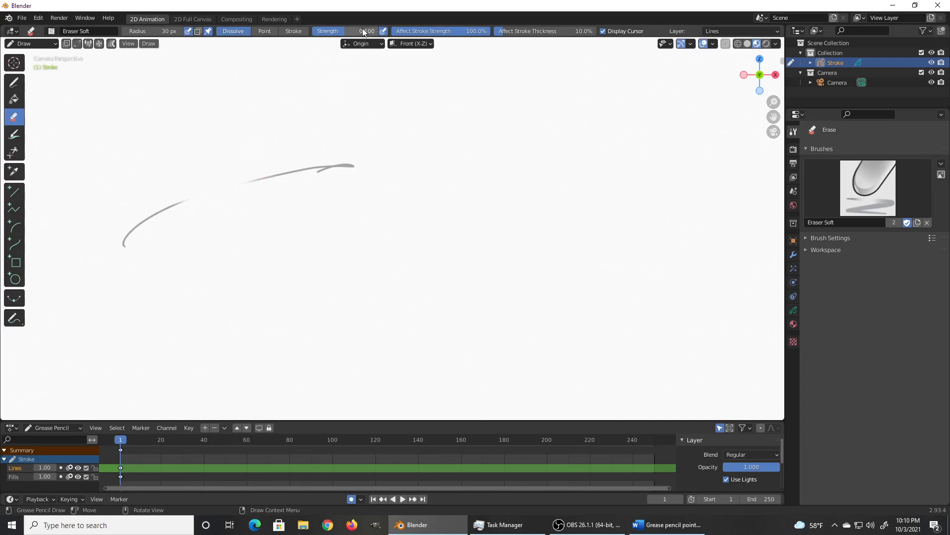
- Set the eraser strength to 1.000 and erase the right end of the curved stroke
left_click_drag(346, 32, 415, 45)
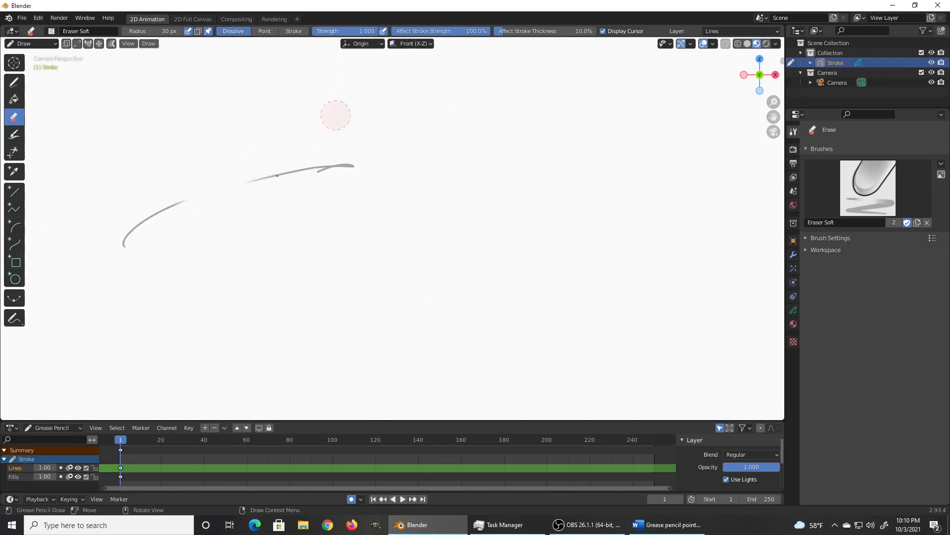
mouse_move(296, 172)
left_mouse_down()
mouse_move(352, 164)
mouse_move(293, 163)
mouse_move(358, 163)
mouse_move(343, 168)
left_mouse_up()
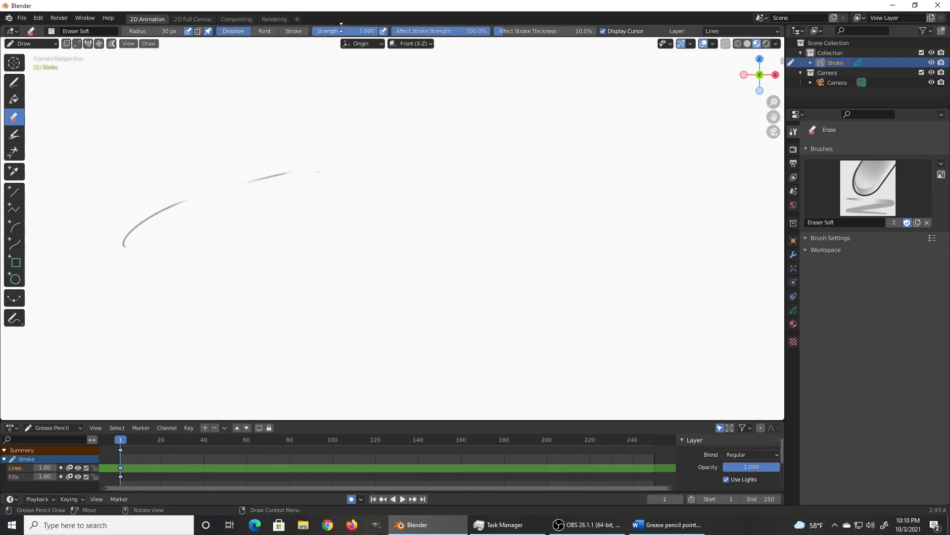
- Set the eraser radius to 161 px and its strength to 0.412, and erase the remaining stroke pieces
left_click_drag(352, 31, 328, 31)
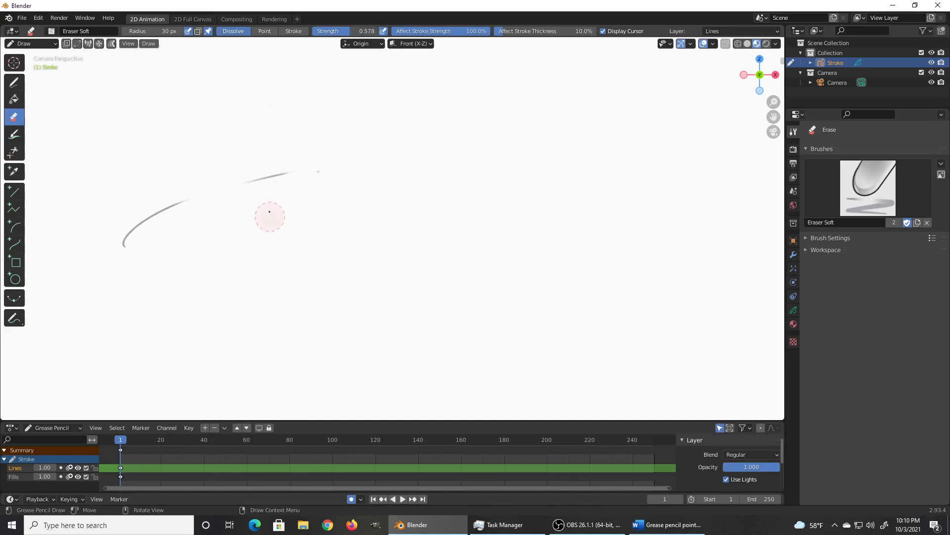
key("f")
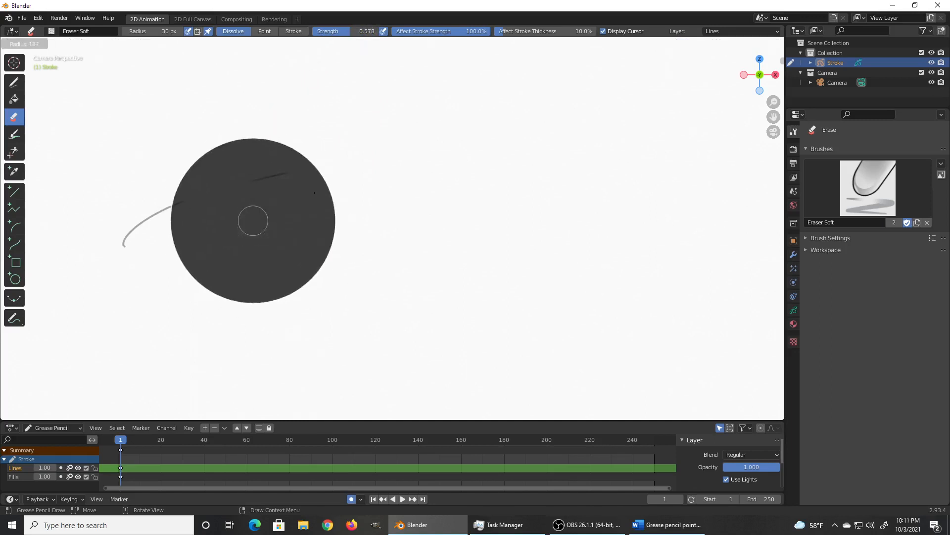
left_click(314, 196)
key("shift+f")
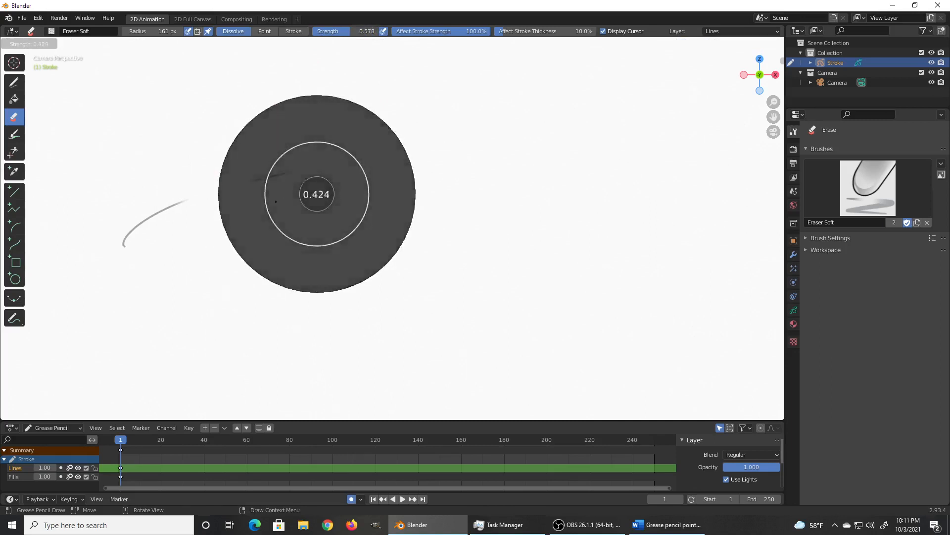
left_click(267, 201)
left_click_drag(149, 234, 136, 219)
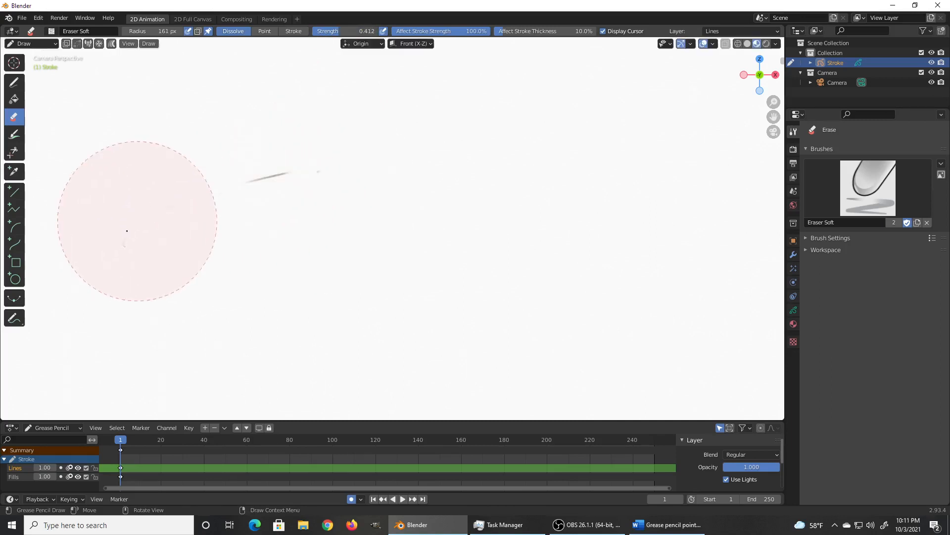
mouse_move(298, 171)
left_mouse_down()
mouse_move(354, 161)
mouse_move(292, 168)
mouse_move(280, 191)
mouse_move(292, 176)
left_mouse_up()
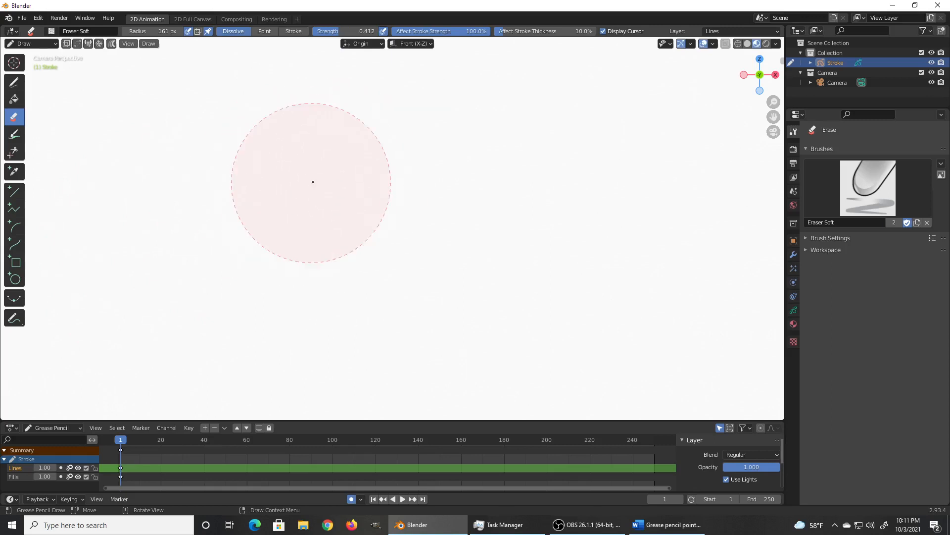
key("shift+f")
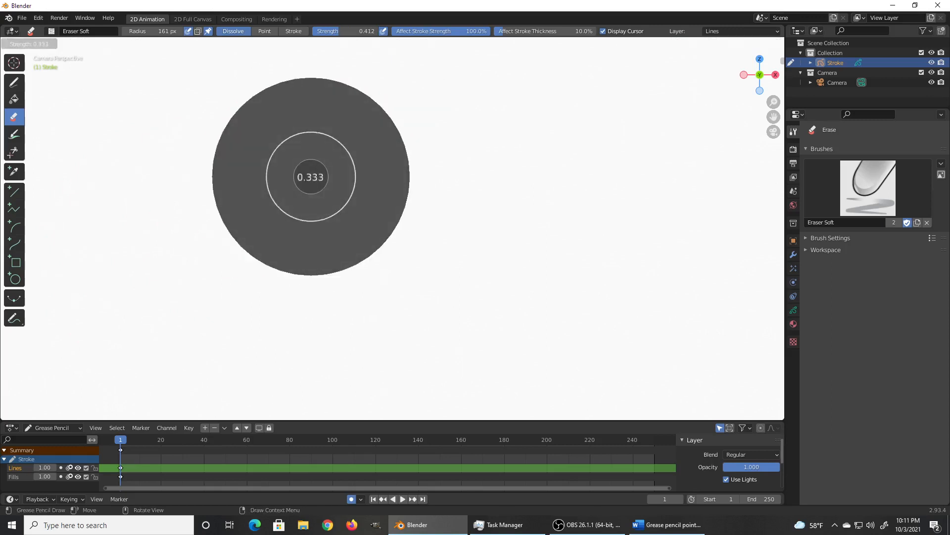
key("Escape")
- Highlight "Pressure sensitive buttons" in the Word notes, then return to Blender and activate the Draw tool with the Pencil brush
key("alt+Tab")
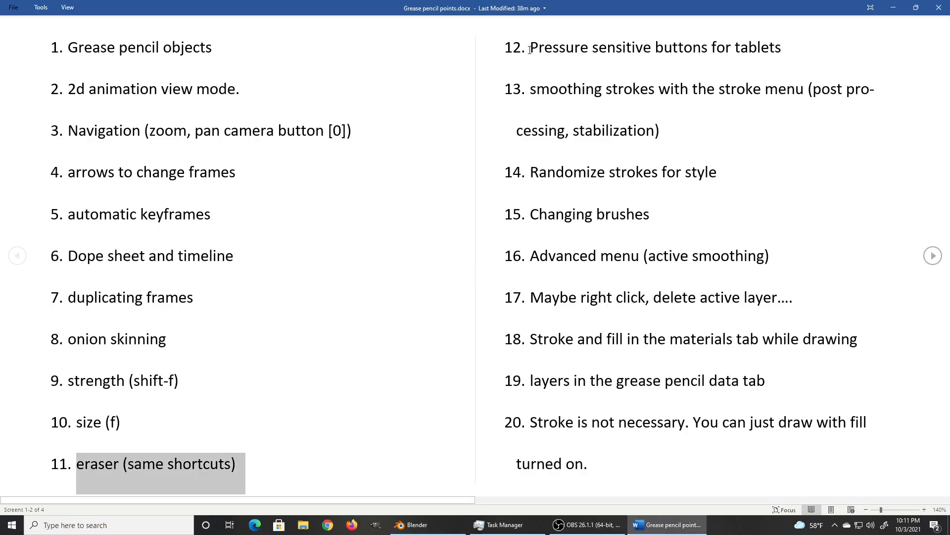
left_click_drag(530, 47, 712, 50)
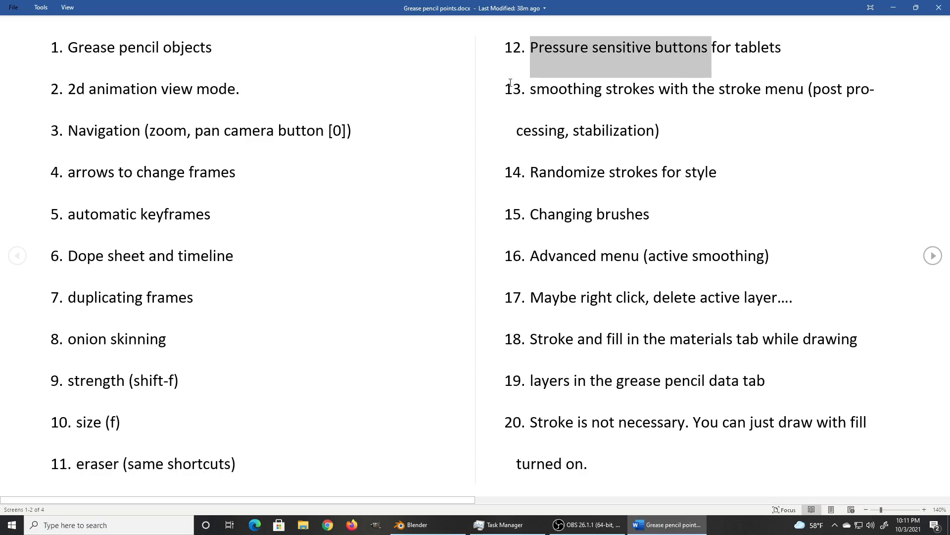
key("alt+Tab")
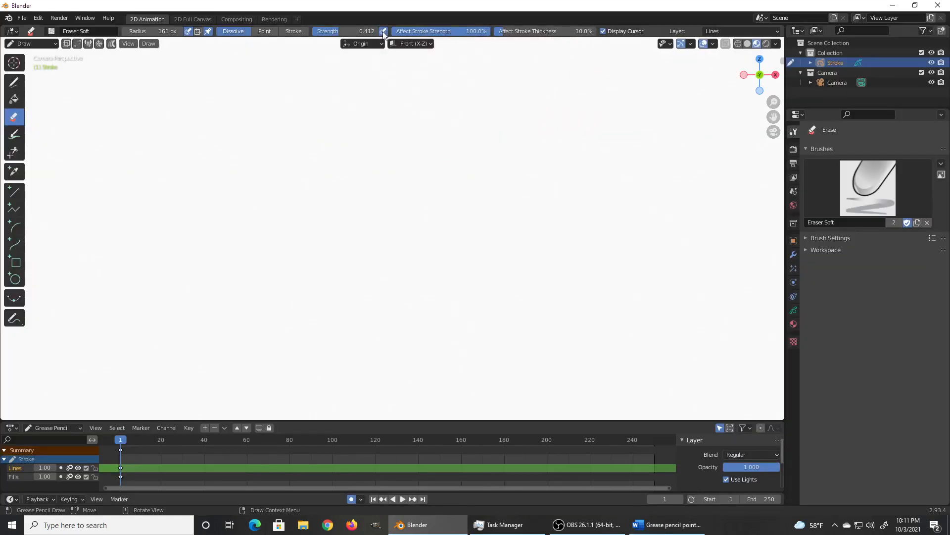
left_click(13, 84)
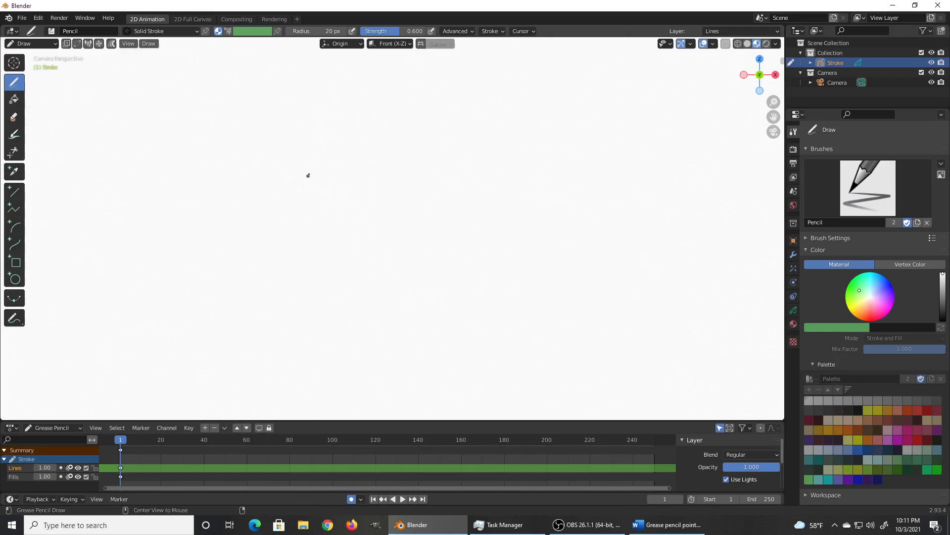
- Highlight the point on smoothing strokes with the stroke menu in the Word notes and return to Blender
key("alt+Tab")
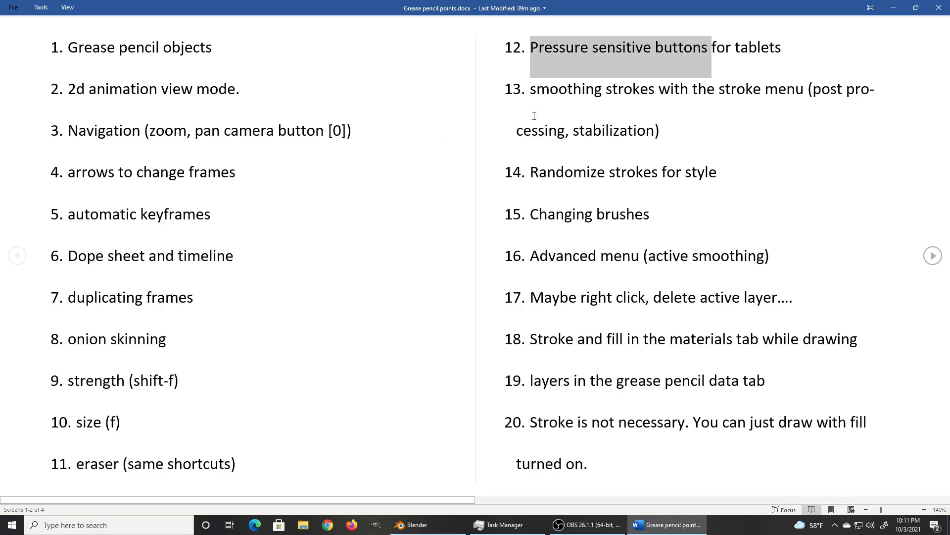
left_click_drag(531, 91, 689, 131)
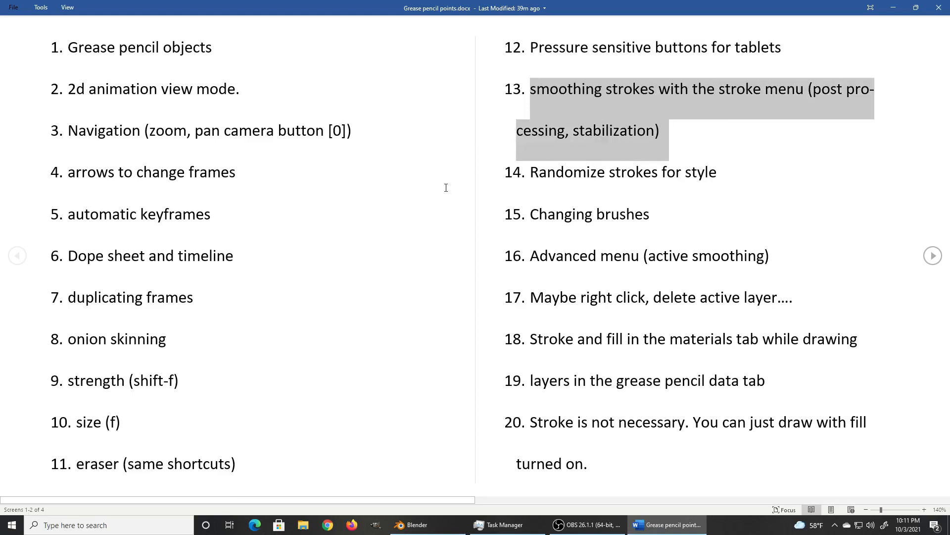
key("alt+Tab")
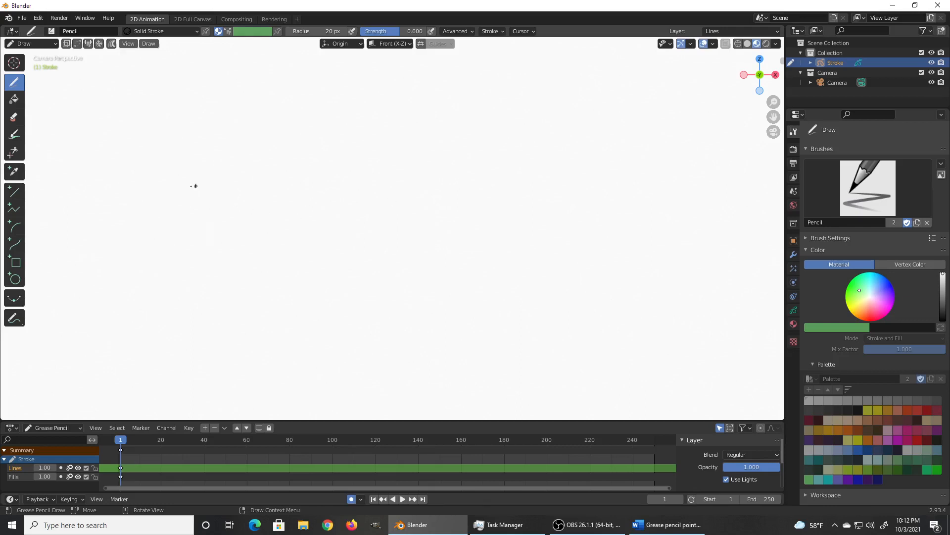
- Draw a freehand circle with the pencil in the left part of the canvas
mouse_move(176, 187)
left_mouse_down()
mouse_move(148, 221)
mouse_move(174, 248)
mouse_move(209, 239)
mouse_move(205, 194)
left_mouse_up()
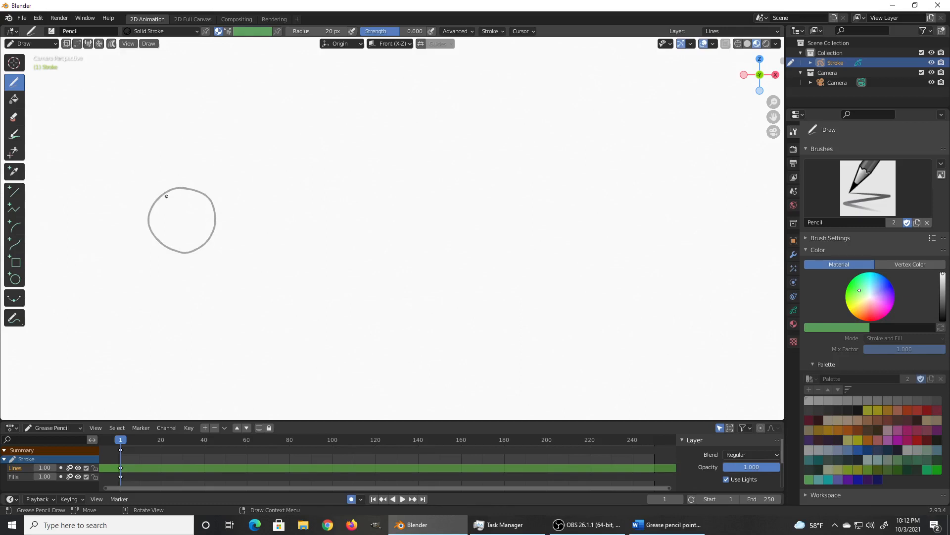
key("shift")
- Set the pencil's stroke post-processing to Smooth 0.800, 2 iterations and 1 subdivision step, and draw a second circle right of the first
left_click(495, 32)
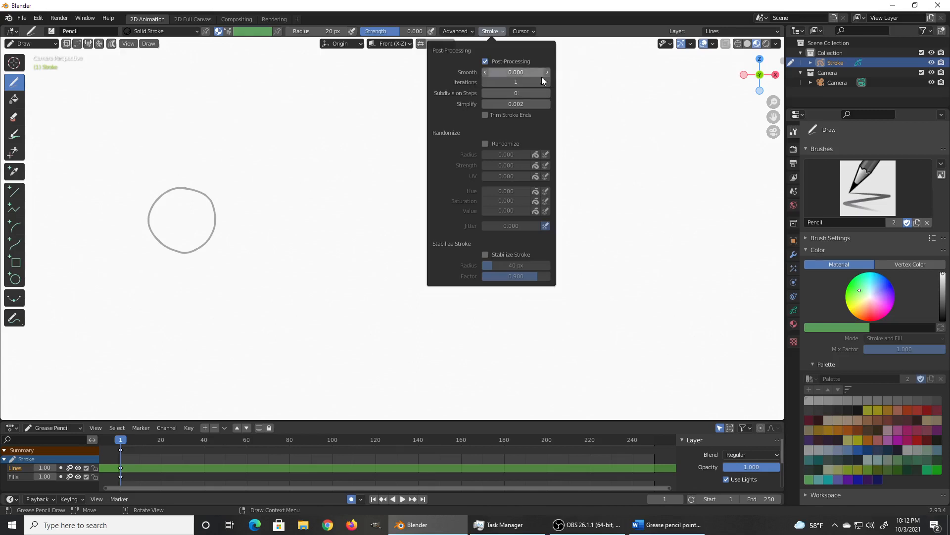
left_click(548, 73)
left_click(548, 72)
left_click(545, 82)
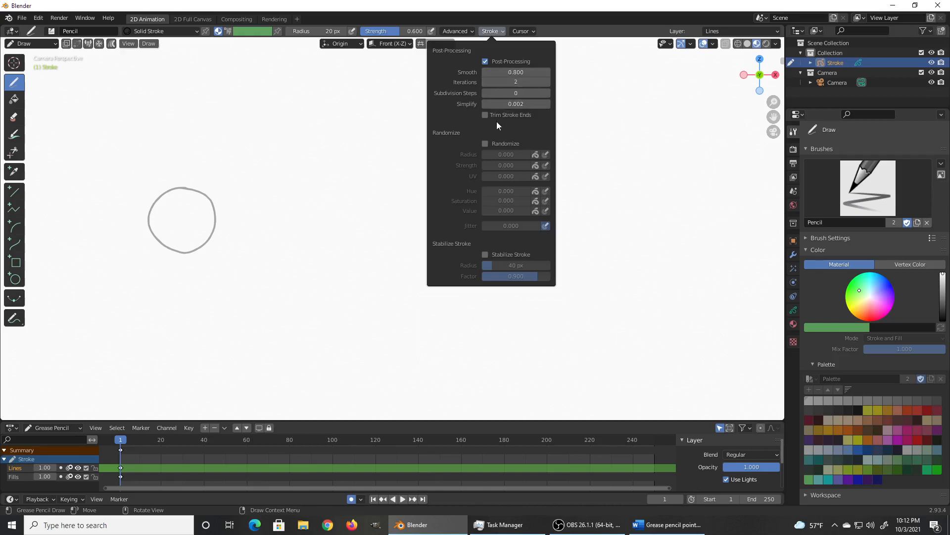
left_click(547, 93)
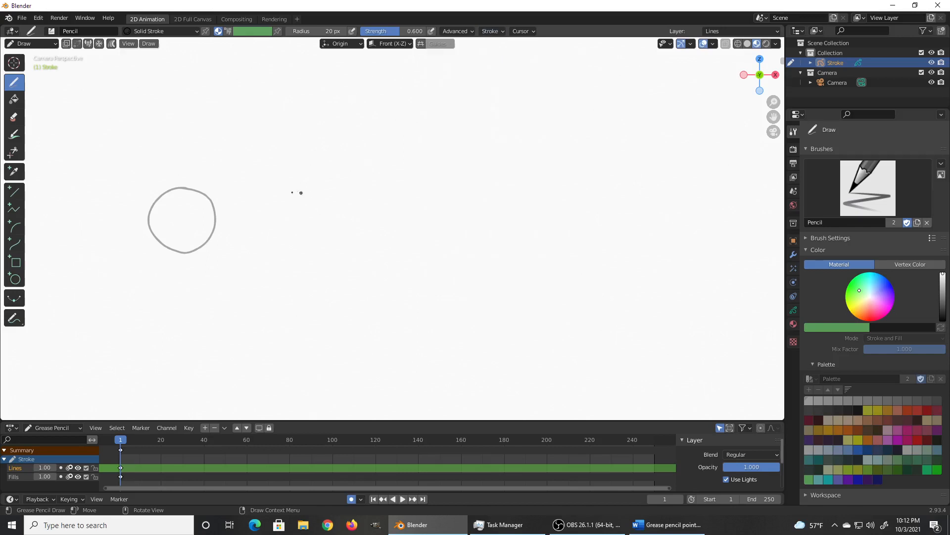
mouse_move(269, 203)
left_mouse_down()
mouse_move(257, 233)
mouse_move(263, 257)
mouse_move(290, 267)
mouse_move(326, 261)
mouse_move(339, 224)
mouse_move(308, 194)
left_mouse_up()
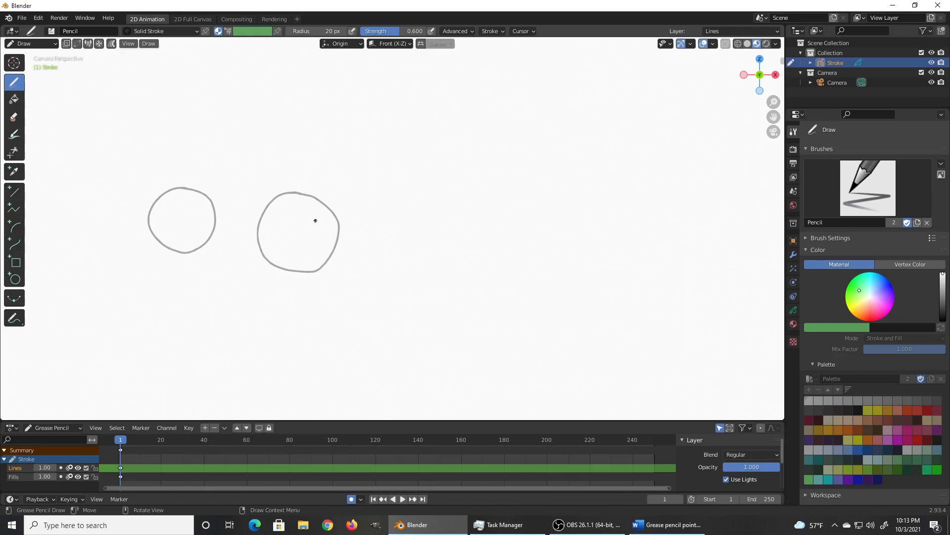
left_click_drag(299, 192, 319, 196)
mouse_move(331, 250)
left_mouse_down()
mouse_move(365, 224)
mouse_move(351, 225)
left_mouse_up()
key("ctrl+z")
- Enable Stabilize Stroke for the pencil and draw a double-loop spiral right of the circles and a smaller loop below it
left_click(495, 32)
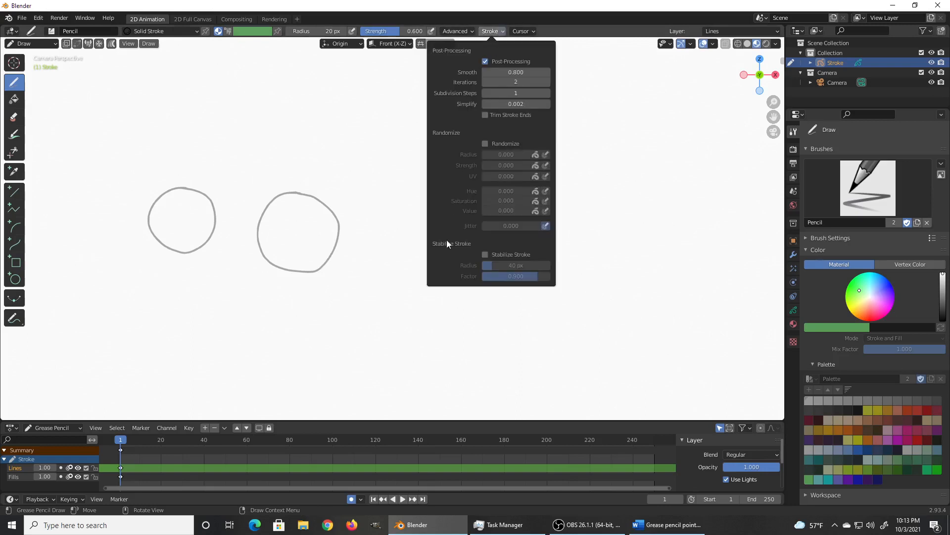
left_click(485, 255)
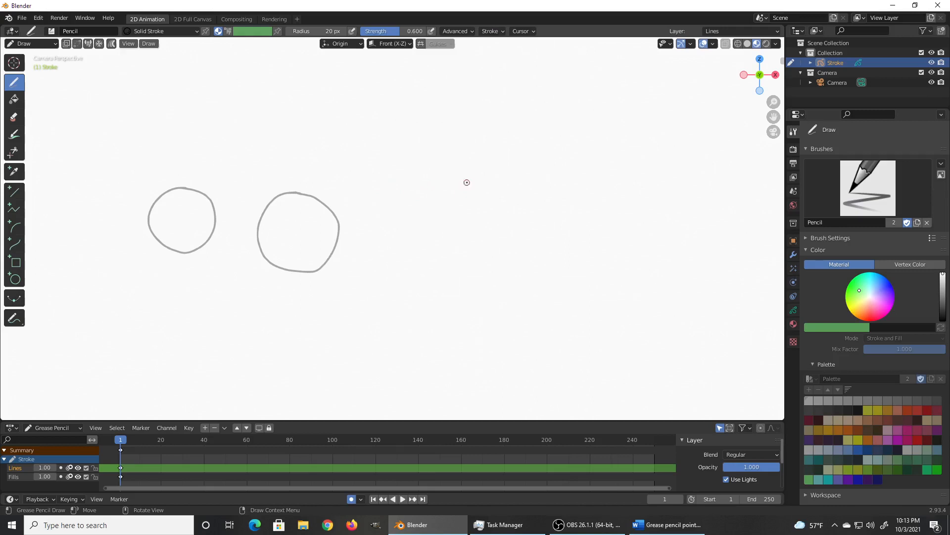
mouse_move(397, 183)
left_mouse_down("shift")
mouse_move(450, 162)
mouse_move(473, 174)
mouse_move(478, 194)
mouse_move(463, 233)
mouse_move(403, 242)
mouse_move(377, 225)
mouse_move(369, 195)
mouse_move(370, 165)
mouse_move(386, 155)
mouse_move(432, 147)
mouse_move(481, 157)
mouse_move(500, 182)
mouse_move(501, 206)
mouse_move(470, 244)
mouse_move(422, 257)
mouse_move(378, 231)
left_mouse_up("shift")
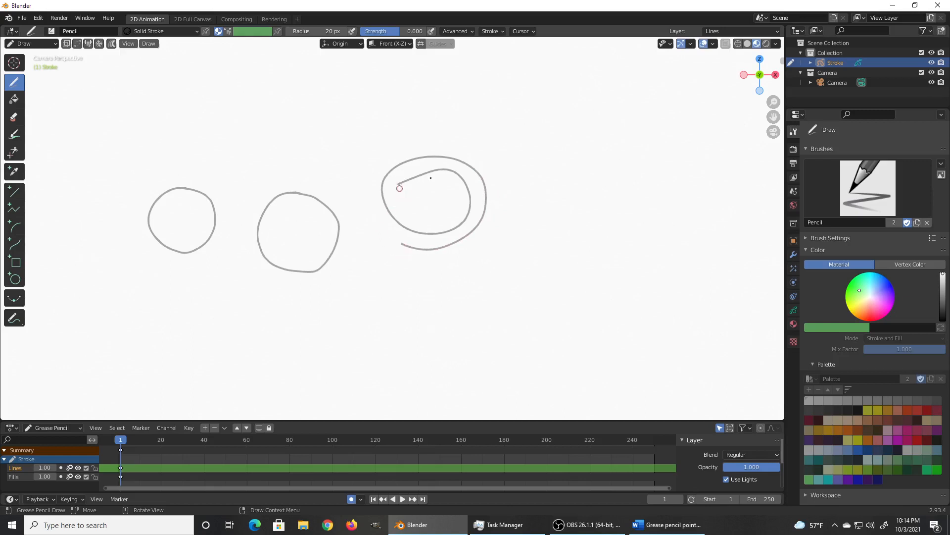
mouse_move(508, 290)
left_mouse_down("shift")
mouse_move(469, 290)
mouse_move(452, 325)
mouse_move(458, 353)
mouse_move(484, 371)
mouse_move(520, 365)
mouse_move(545, 335)
mouse_move(545, 304)
mouse_move(528, 274)
mouse_move(505, 266)
mouse_move(482, 277)
left_mouse_up("shift")
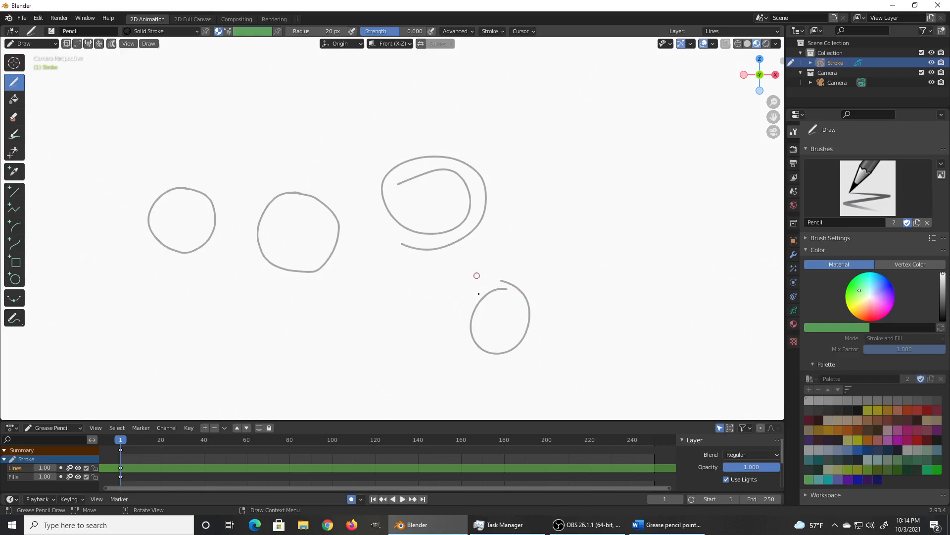
- Disable Stabilize Stroke and draw a pointed wavy shape, a short wavy line and a circle above the existing drawings
left_click(497, 32)
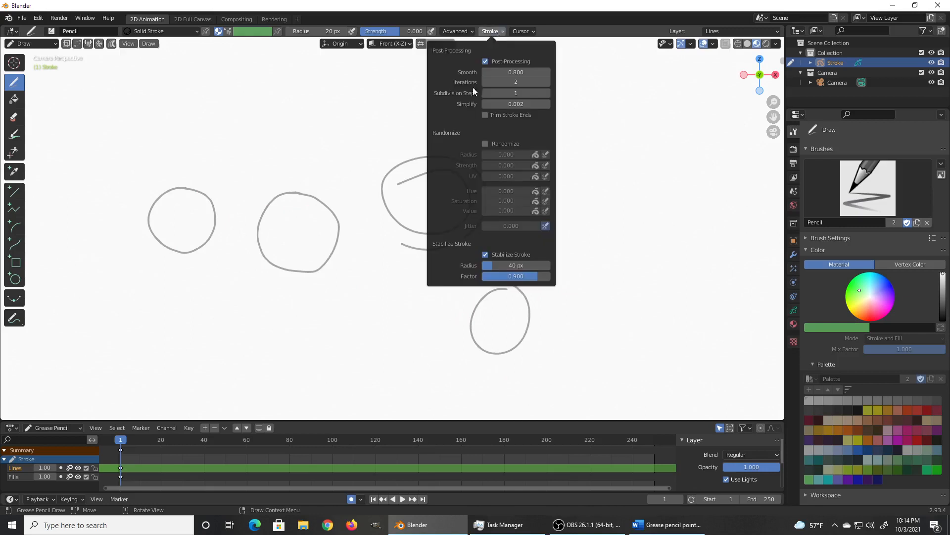
left_click(485, 255)
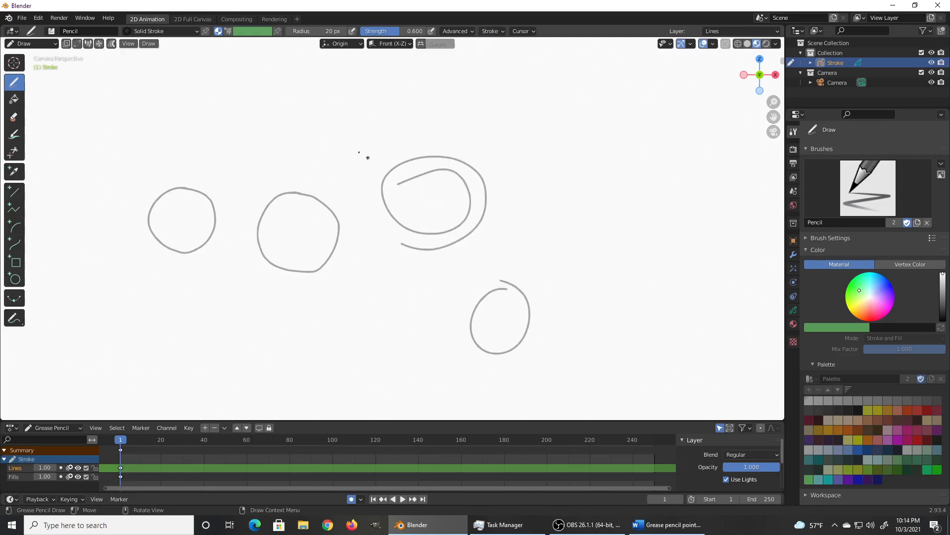
mouse_move(300, 86)
left_mouse_down()
mouse_move(351, 112)
mouse_move(266, 133)
mouse_move(257, 145)
left_mouse_up()
mouse_move(265, 165)
left_mouse_down()
mouse_move(330, 153)
mouse_move(347, 162)
left_mouse_up()
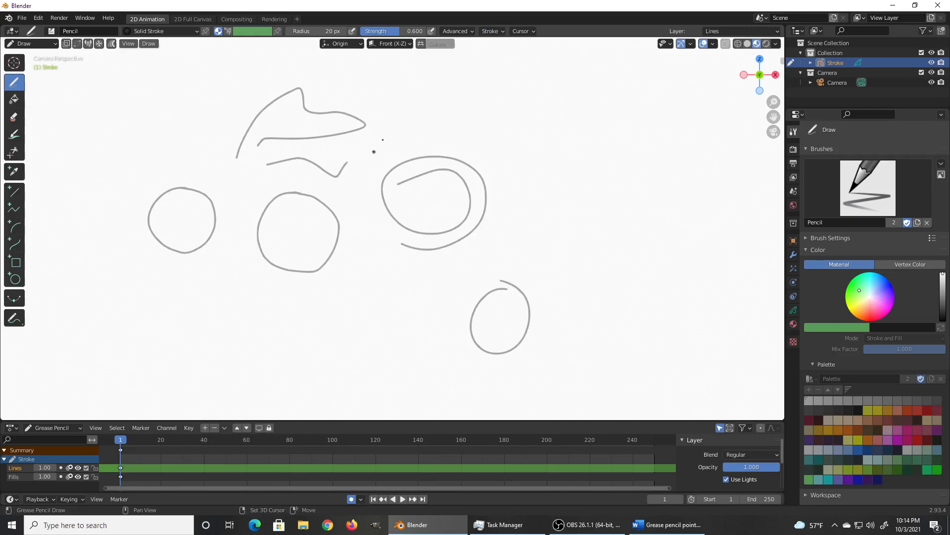
mouse_move(422, 93)
left_mouse_down()
mouse_move(380, 135)
mouse_move(414, 165)
mouse_move(451, 149)
mouse_move(451, 116)
mouse_move(430, 89)
left_mouse_up()
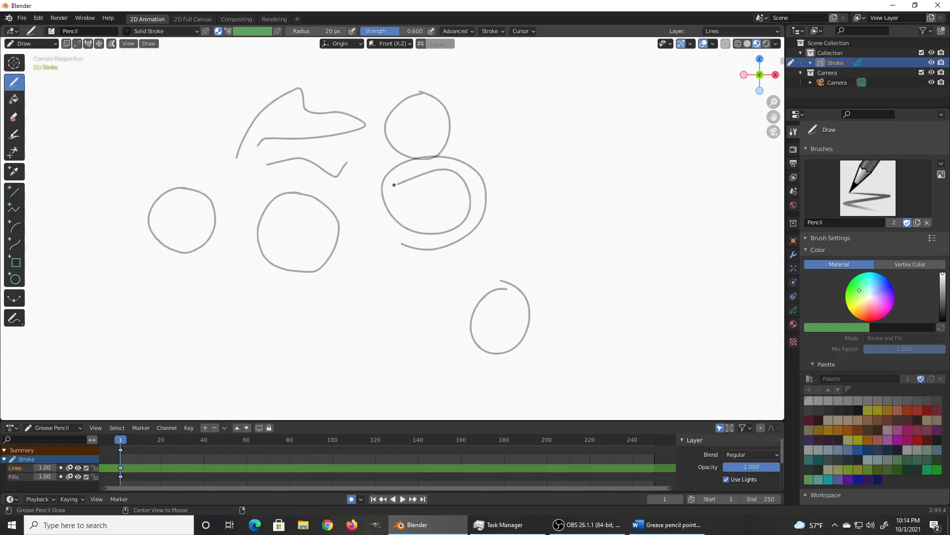
- Highlight the "Randomize strokes for style" item in the Word notes, and return to Blender
key("alt+Tab")
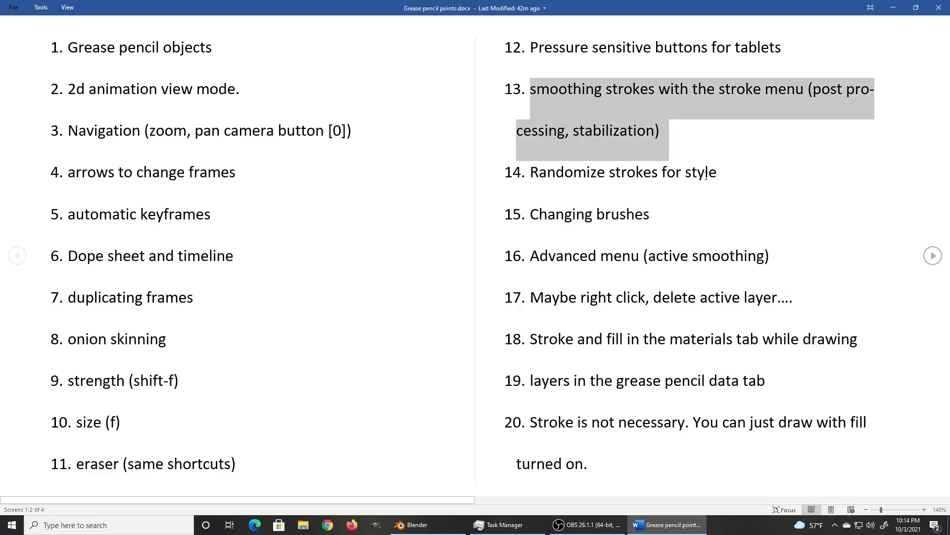
left_click_drag(726, 173, 532, 171)
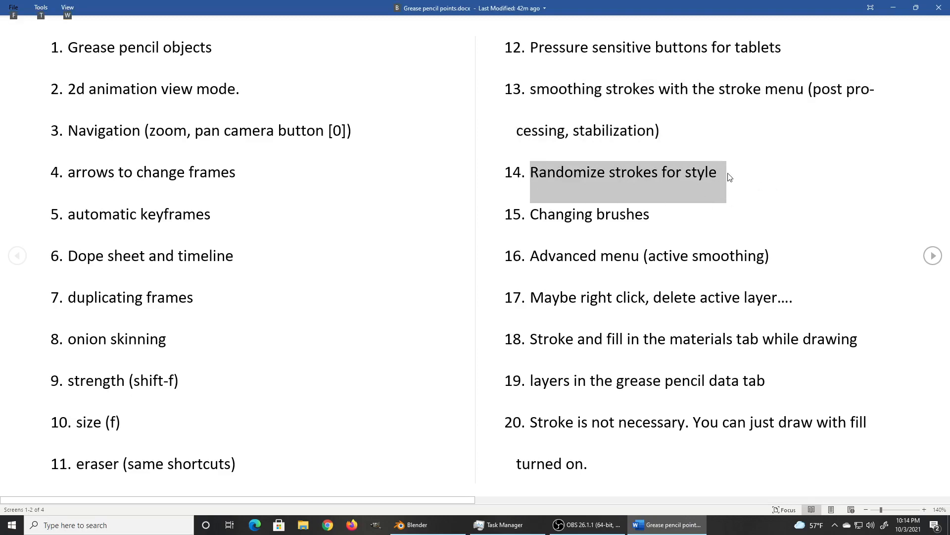
key("alt+Tab")
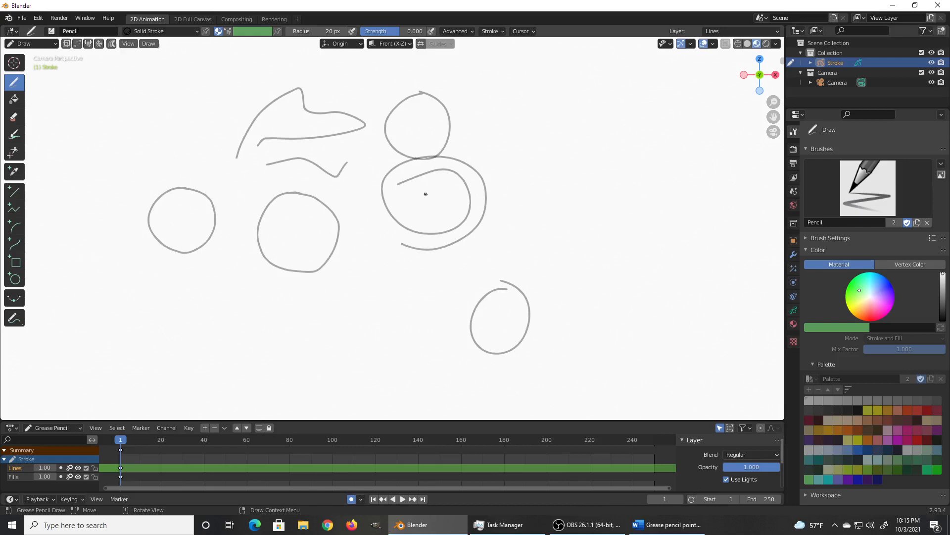
- Enable Randomize for the pencil, raise its radius randomness, and draw a long thin line across the canvas with a sharp zigzag at its left end
left_click(494, 32)
left_click(485, 143)
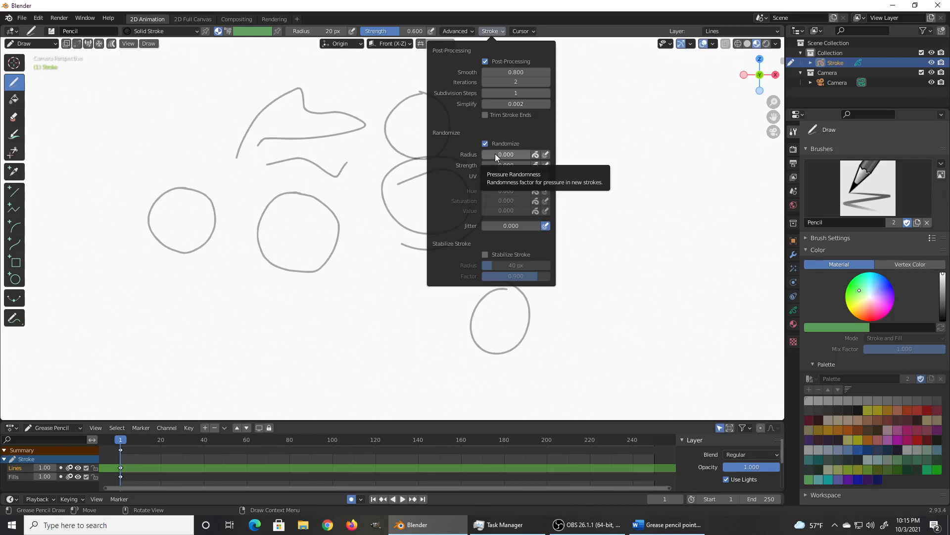
left_click_drag(492, 153, 524, 153)
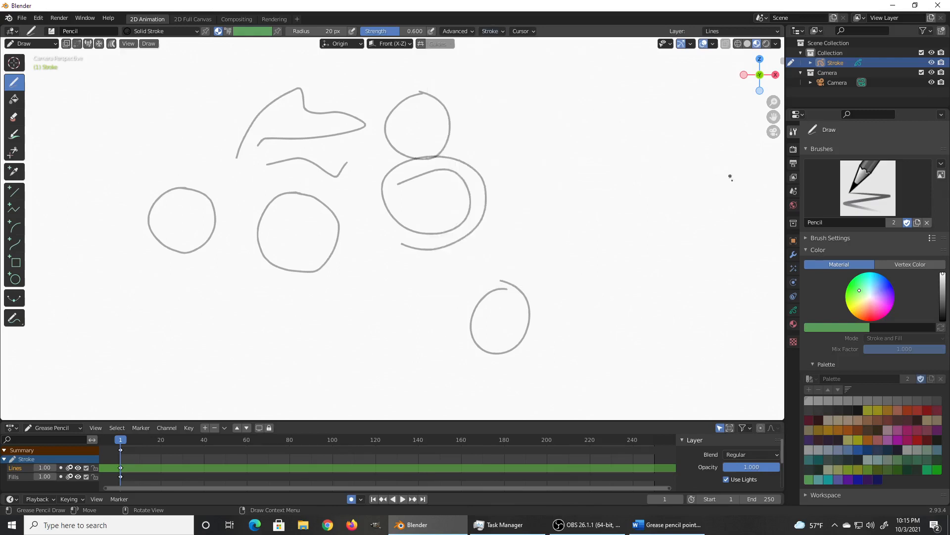
mouse_move(667, 188)
left_mouse_down()
mouse_move(548, 214)
mouse_move(441, 269)
mouse_move(340, 302)
mouse_move(237, 312)
left_mouse_up()
left_click_drag(244, 272, 246, 266)
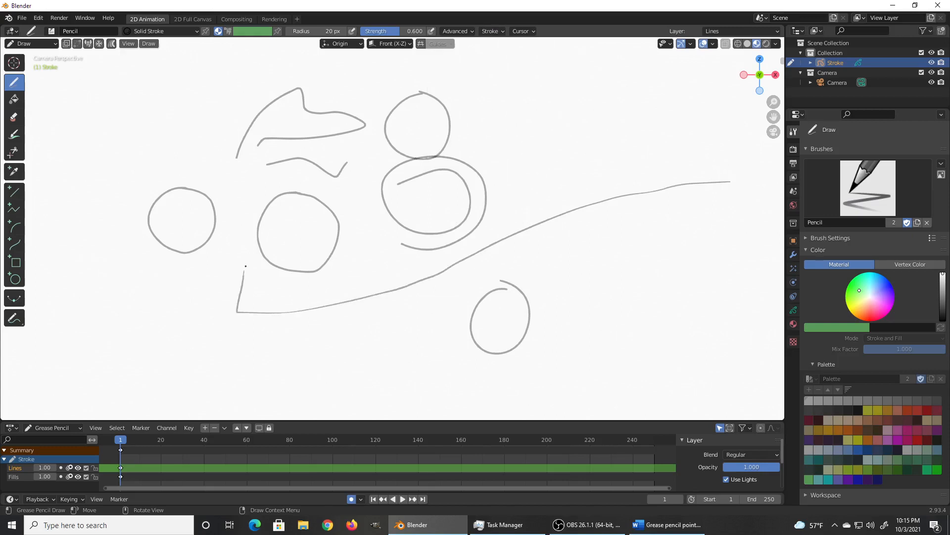
left_click_drag(171, 286, 152, 290)
- Set the pencil radius to 98 px and draw a thick diagonal stroke rising from the canvas's lower left to its upper right
key("f")
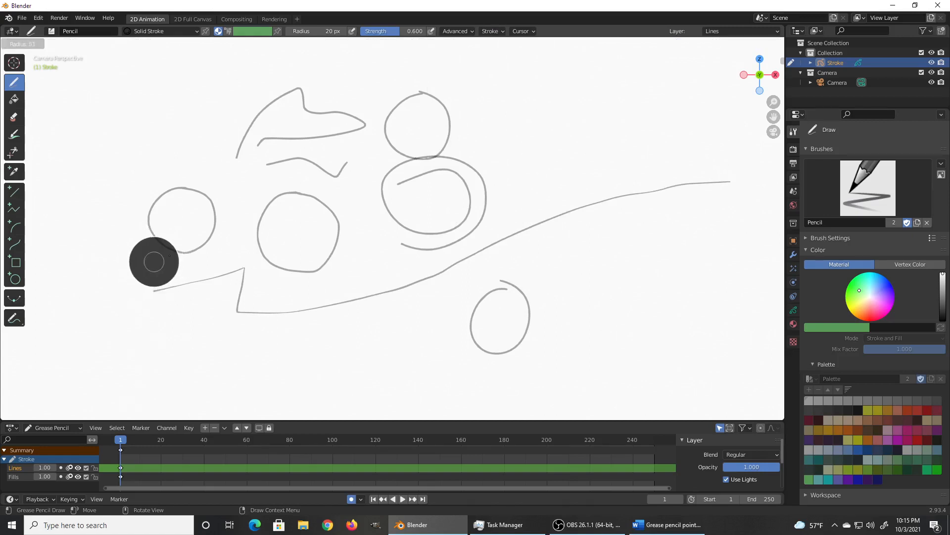
left_click(192, 246)
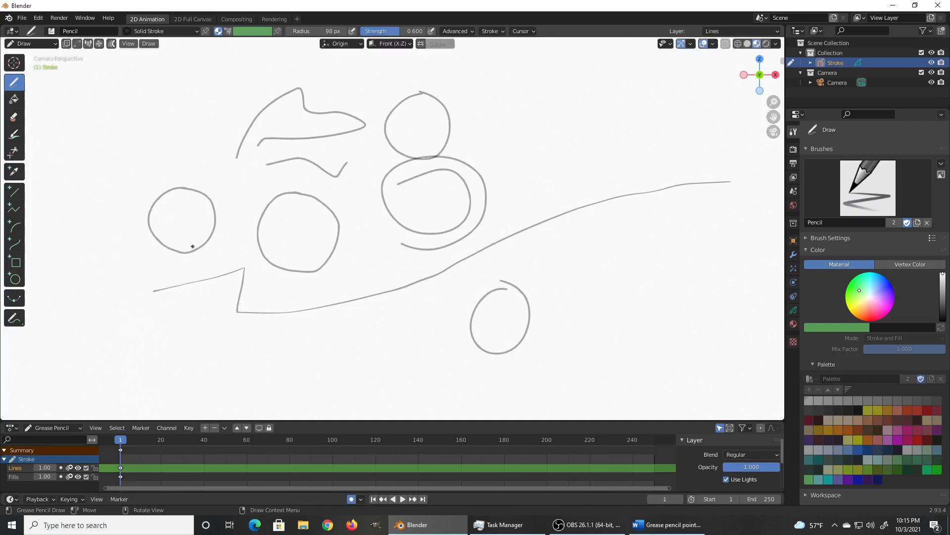
mouse_move(127, 345)
left_mouse_down()
mouse_move(290, 315)
mouse_move(429, 214)
left_mouse_up()
mouse_move(478, 182)
left_mouse_down()
mouse_move(548, 142)
mouse_move(653, 107)
left_mouse_up()
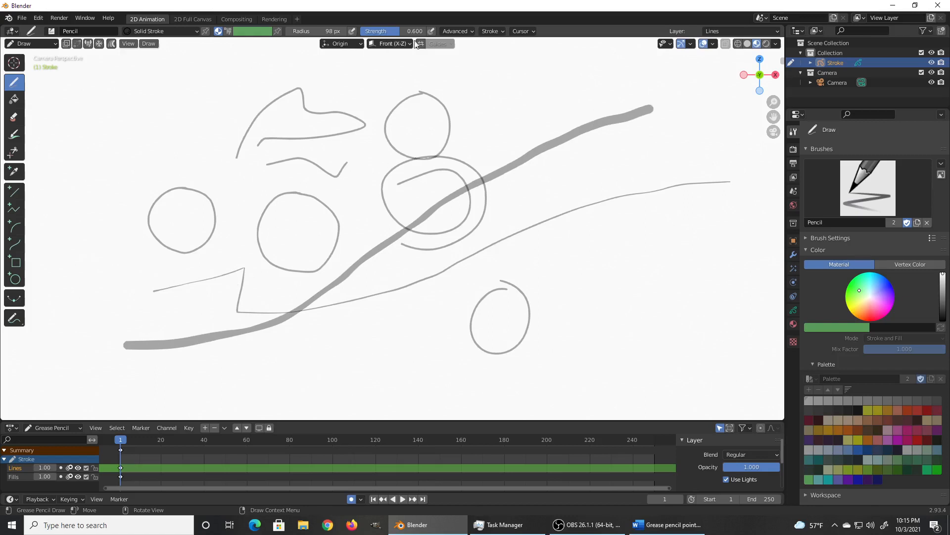
- Set the radius randomness to 1.000 and draw a long thick looping stroke around the existing circles
left_click(490, 31)
left_click_drag(485, 155, 531, 157)
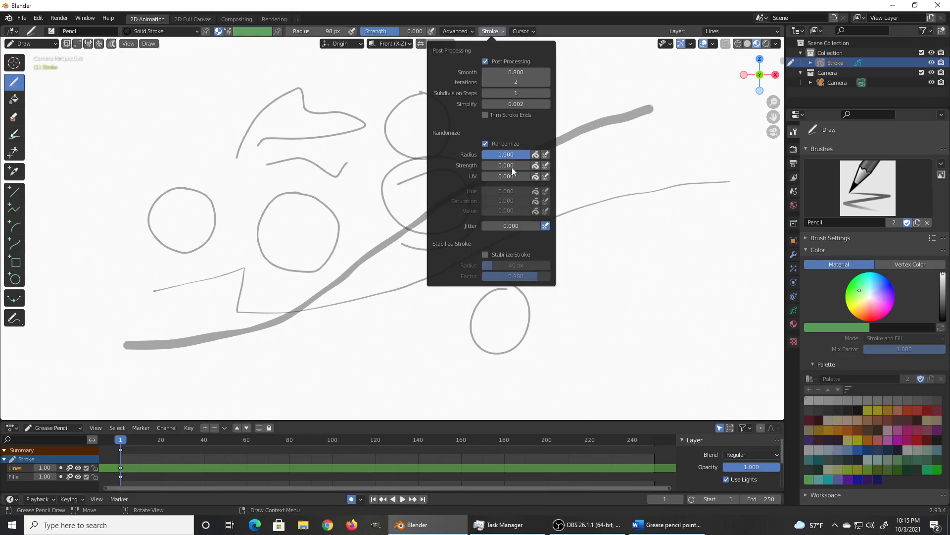
mouse_move(286, 344)
left_mouse_down()
mouse_move(393, 275)
mouse_move(462, 208)
mouse_move(595, 153)
mouse_move(638, 250)
mouse_move(273, 312)
mouse_move(24, 257)
mouse_move(205, 191)
mouse_move(296, 205)
left_mouse_up()
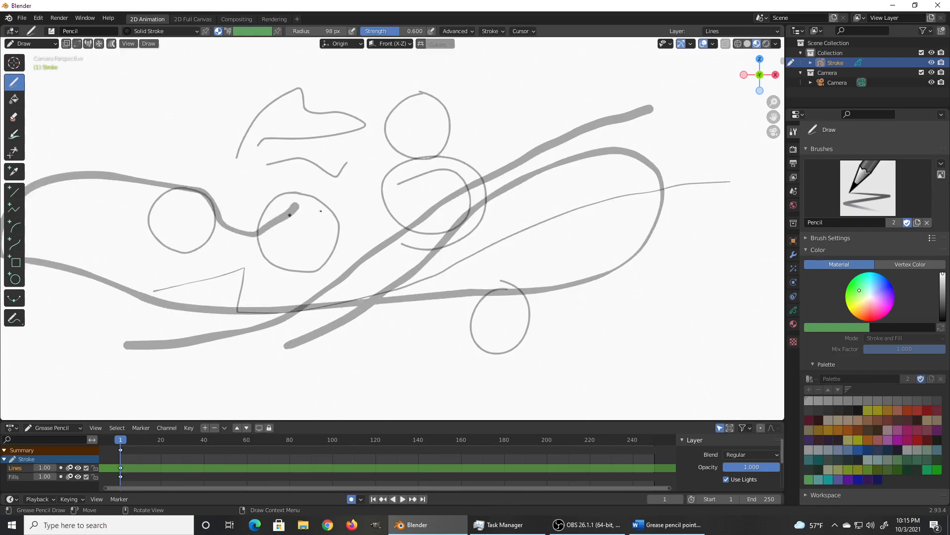
- Set the strength randomness to 1.000 and draw long winding strokes across the upper half of the canvas
left_click(492, 30)
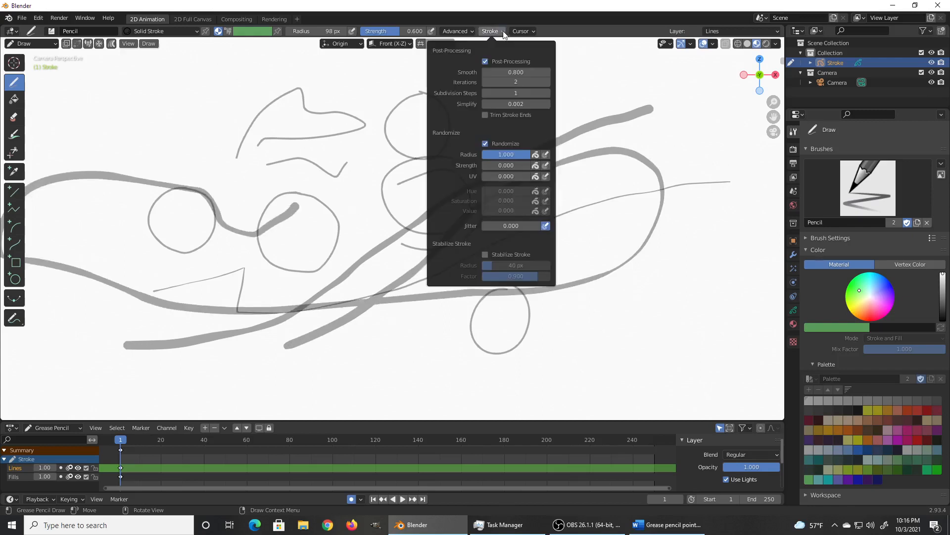
left_click_drag(490, 165, 531, 166)
mouse_move(112, 121)
left_mouse_down()
mouse_move(331, 110)
mouse_move(410, 123)
mouse_move(505, 115)
left_mouse_up()
mouse_move(570, 102)
left_mouse_down()
mouse_move(619, 126)
mouse_move(628, 194)
mouse_move(569, 225)
mouse_move(433, 217)
left_mouse_up()
mouse_move(332, 156)
left_mouse_down()
mouse_move(233, 142)
mouse_move(191, 171)
mouse_move(230, 211)
mouse_move(245, 184)
mouse_move(262, 213)
mouse_move(366, 178)
mouse_move(406, 191)
mouse_move(387, 200)
left_mouse_up()
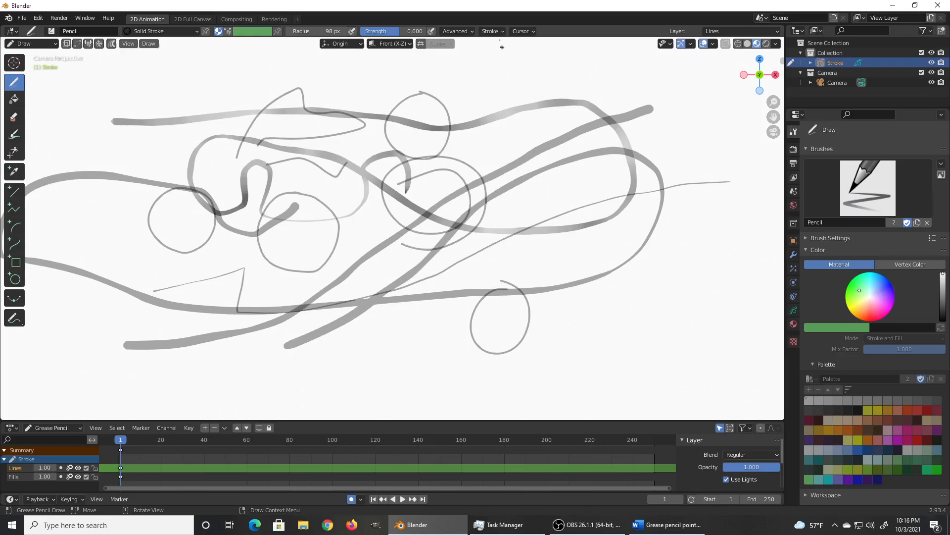
- Set the UV randomness and Jitter to 1.000, and draw several wandering strokes across the middle and lower part of the canvas
left_click(492, 31)
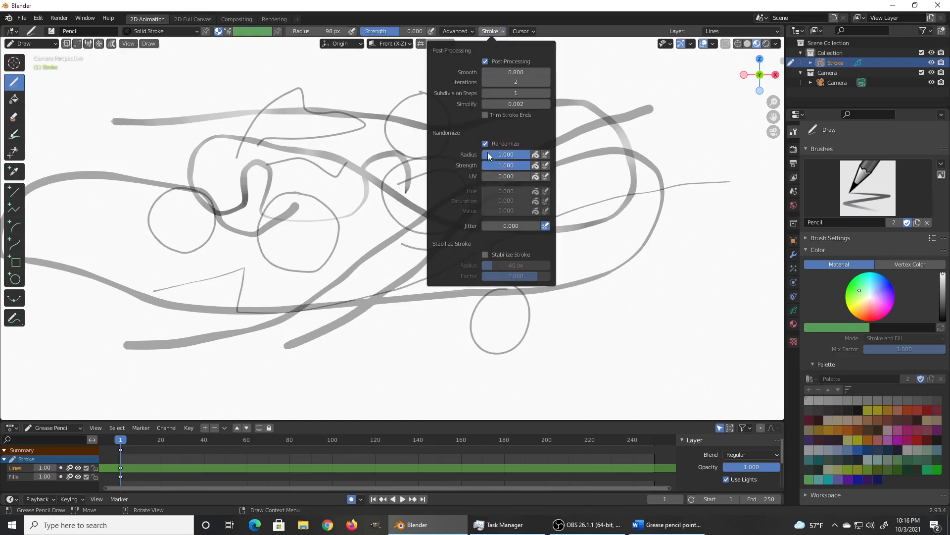
left_click_drag(500, 224, 545, 225)
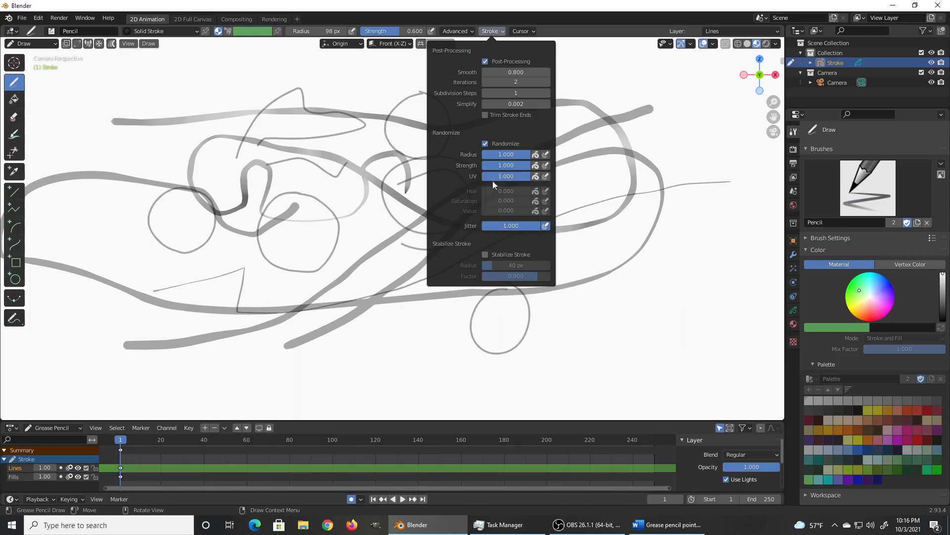
mouse_move(113, 135)
left_mouse_down()
mouse_move(166, 139)
mouse_move(231, 263)
mouse_move(316, 247)
mouse_move(367, 207)
mouse_move(404, 213)
mouse_move(412, 292)
mouse_move(501, 257)
mouse_move(508, 170)
mouse_move(527, 145)
mouse_move(668, 114)
left_mouse_up()
mouse_move(606, 218)
left_mouse_down()
mouse_move(574, 253)
mouse_move(444, 333)
mouse_move(389, 355)
mouse_move(345, 355)
left_mouse_up()
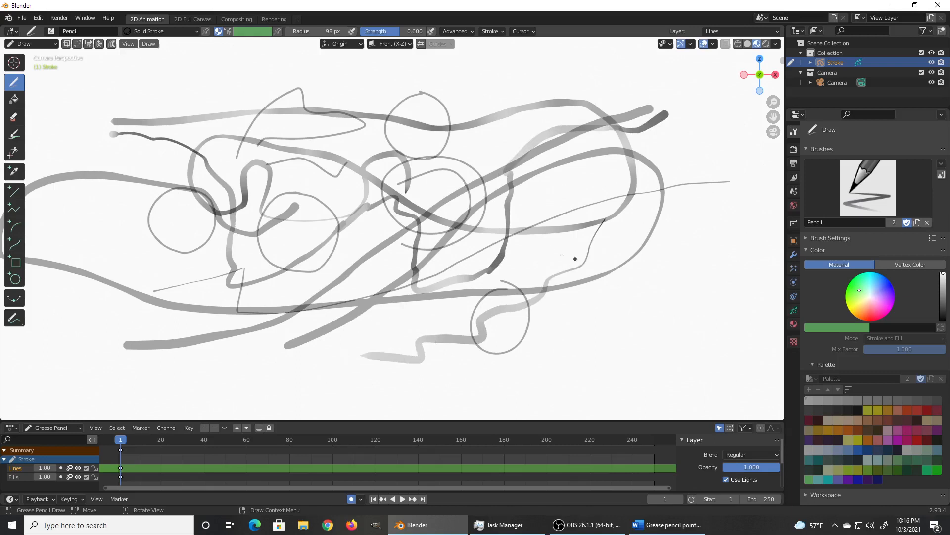
mouse_move(545, 237)
left_mouse_down()
mouse_move(296, 383)
mouse_move(300, 392)
left_mouse_up()
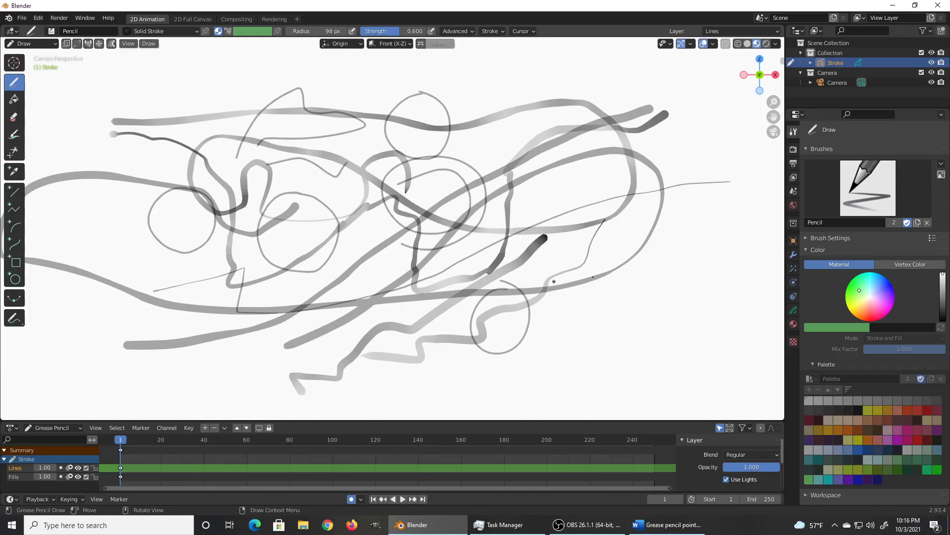
mouse_move(690, 275)
left_mouse_down()
mouse_move(517, 321)
mouse_move(456, 370)
left_mouse_up()
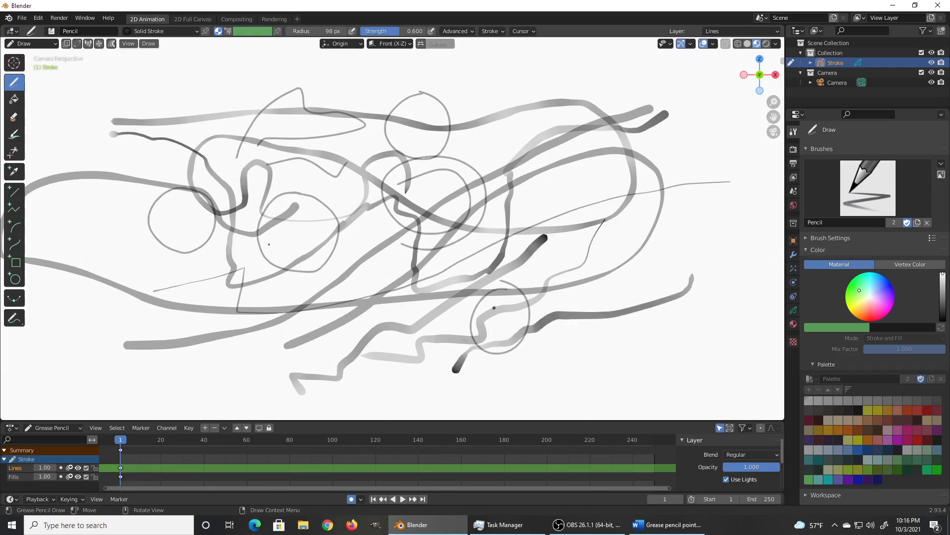
- Disable Randomize in the pencil's stroke settings
left_click(491, 31)
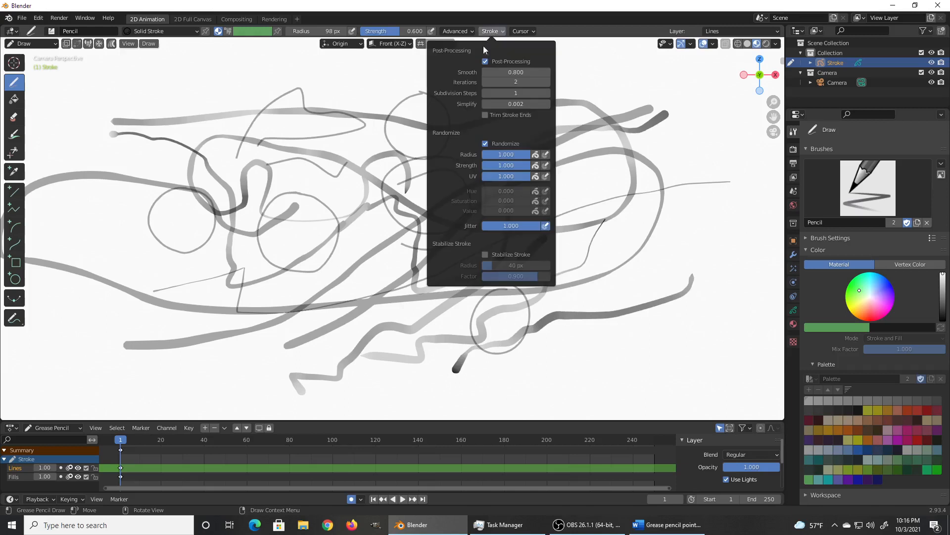
left_click(486, 144)
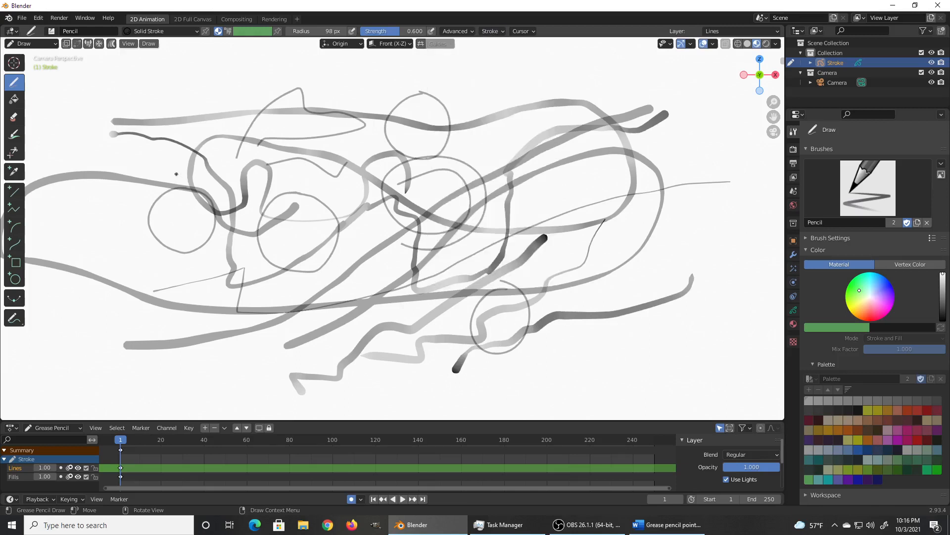
- Highlight the "Changing brushes" item in the Word notes, and return to Blender
key("alt+Tab")
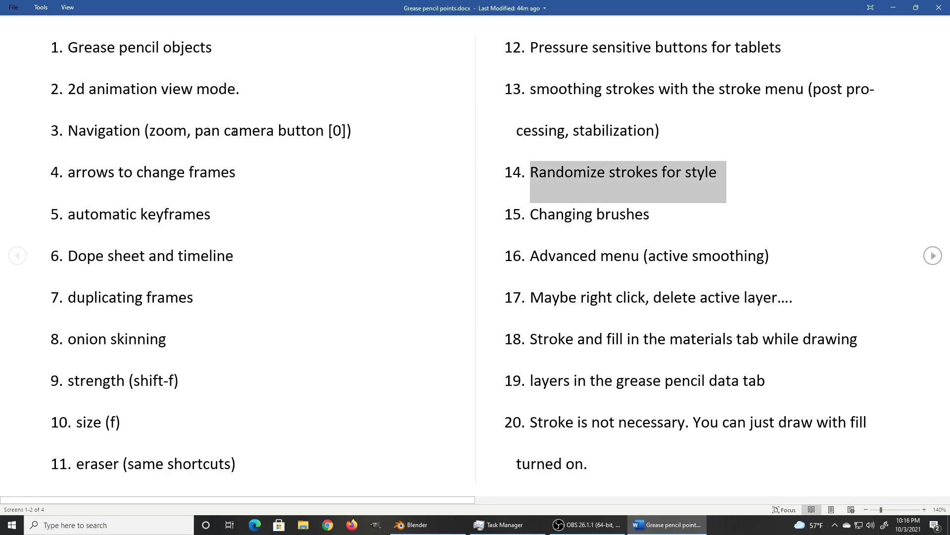
triple_click(637, 216)
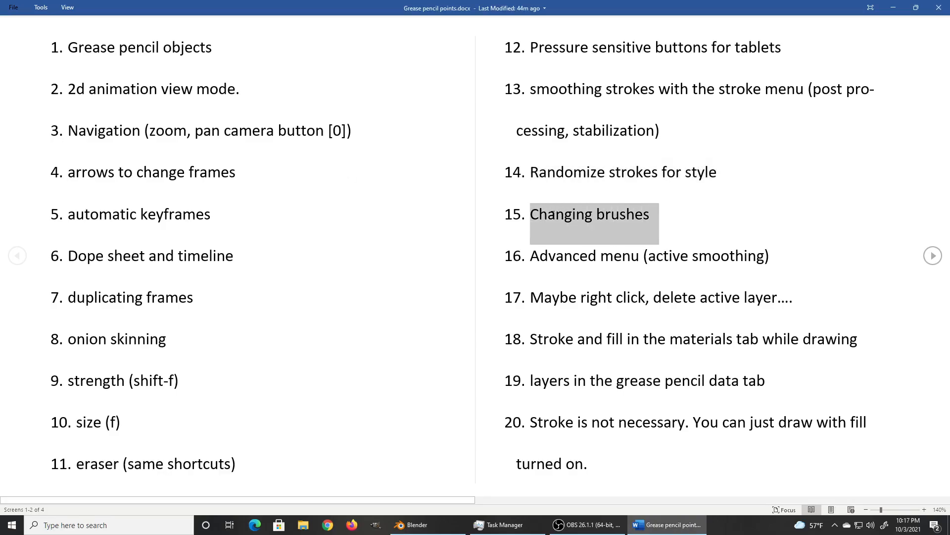
key("alt+Tab")
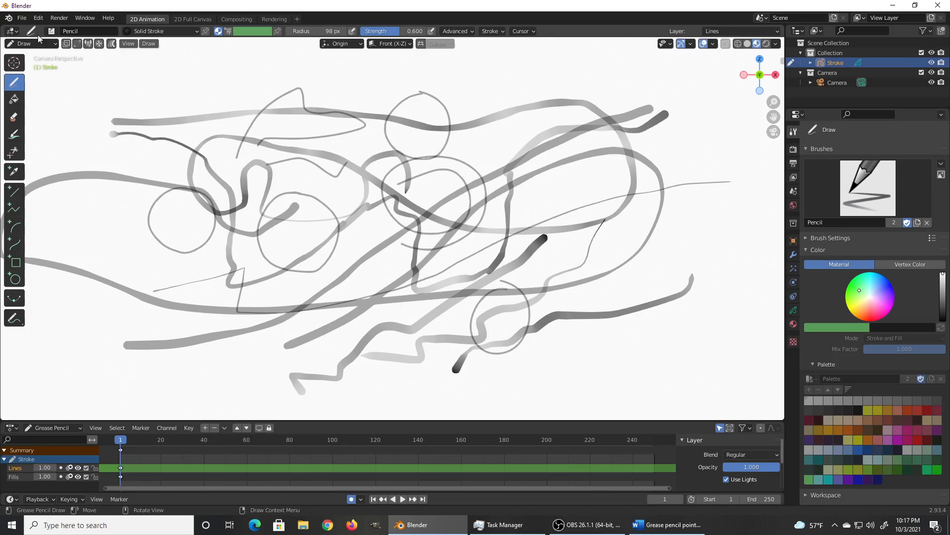
- Create a new 2D Animation file without saving the current drawing, and draw a short curved pencil stroke in the canvas's upper-left area
left_click(20, 18)
mouse_move(35, 29)
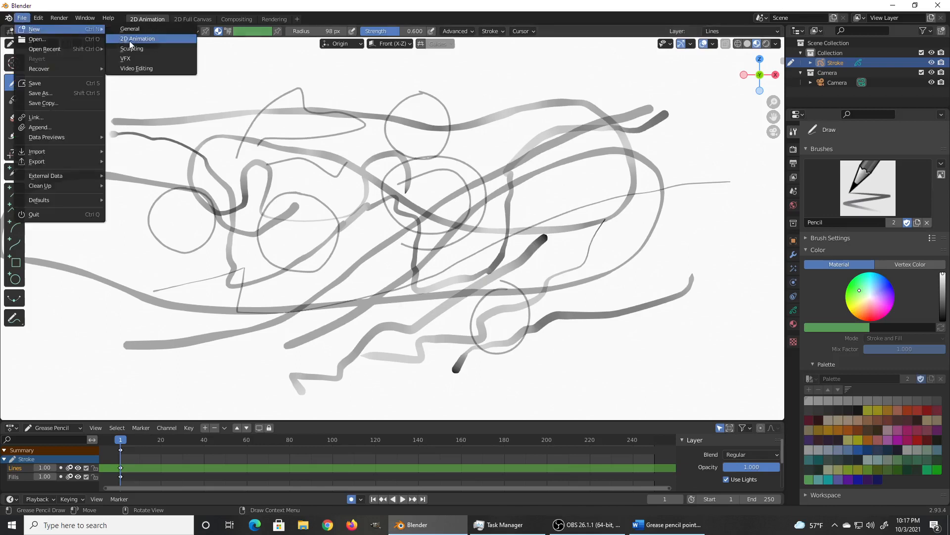
left_click(148, 40)
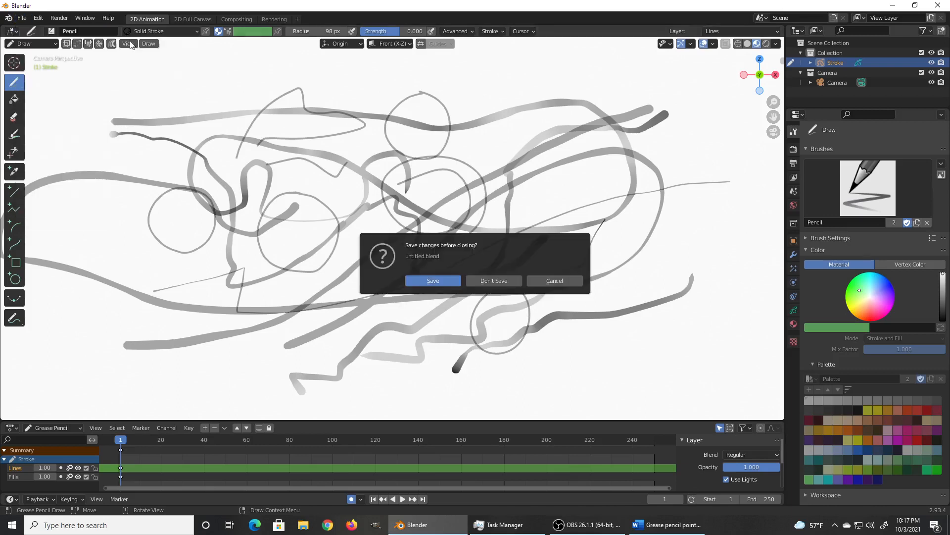
left_click(486, 281)
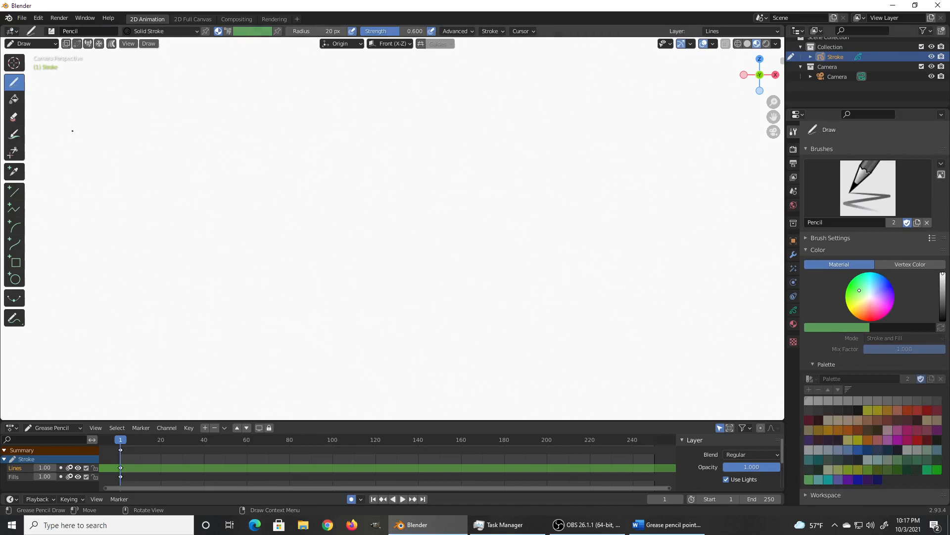
mouse_move(70, 121)
left_mouse_down()
mouse_move(147, 96)
mouse_move(111, 163)
left_mouse_up()
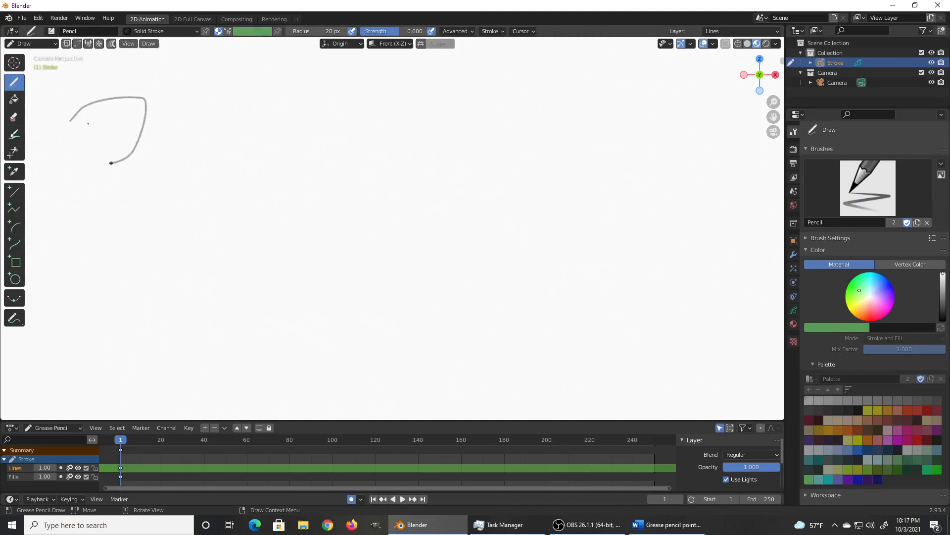
- Switch to the Ink Pen brush and draw an open circle and a bent line to the right of the pencil stroke
left_click(51, 32)
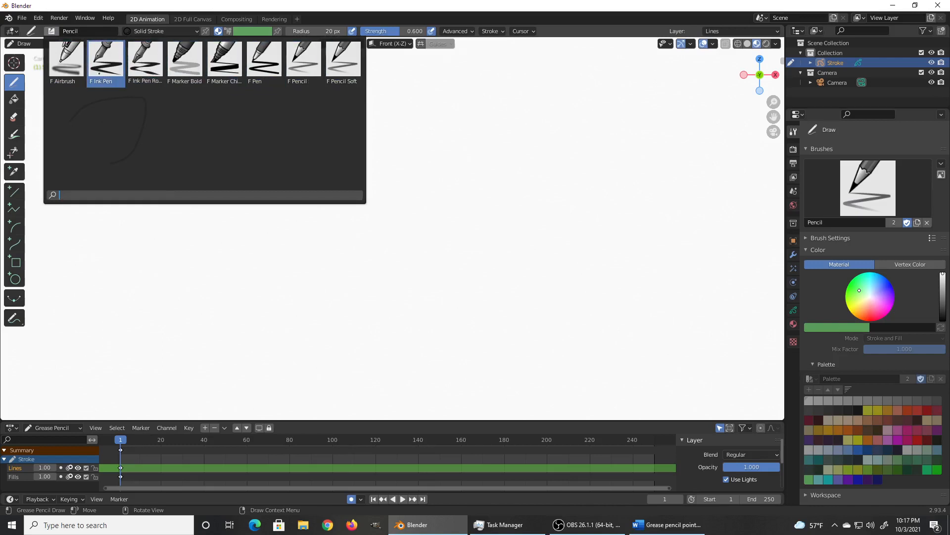
left_click(99, 74)
mouse_move(144, 130)
left_mouse_down()
mouse_move(172, 95)
mouse_move(229, 151)
mouse_move(188, 194)
mouse_move(127, 155)
left_mouse_up()
mouse_move(169, 214)
left_mouse_down()
mouse_move(257, 190)
mouse_move(255, 97)
left_mouse_up()
- Switch to the Ink Pen Rough brush and draw a wide looping stroke and a short horizontal line right of the open circle
left_click(52, 32)
left_click(148, 65)
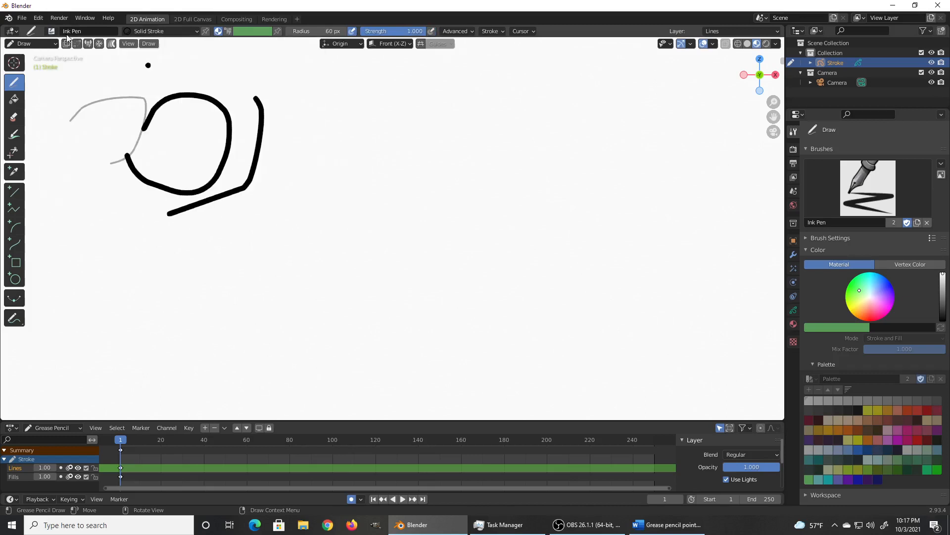
left_click(52, 31)
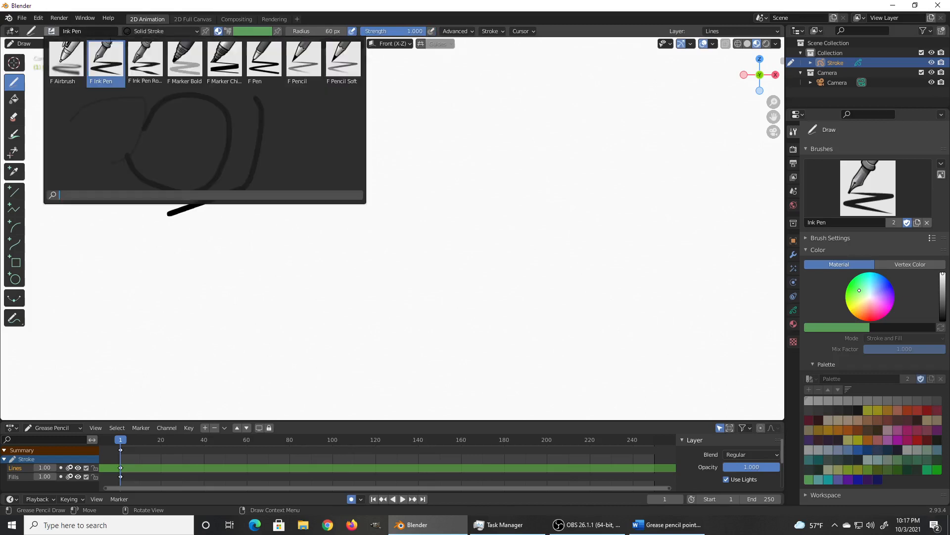
left_click(145, 58)
mouse_move(322, 111)
left_mouse_down()
mouse_move(388, 97)
mouse_move(391, 151)
mouse_move(231, 151)
mouse_move(274, 182)
left_mouse_up()
left_click_drag(288, 179, 395, 183)
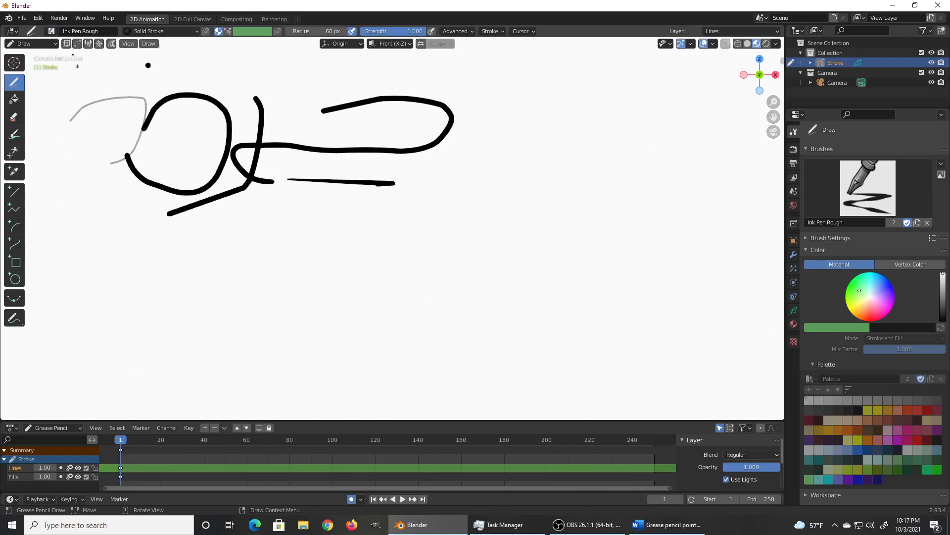
- Switch to the Marker Chisel brush and draw a thick horizontal line and an angular hooked stroke below the ink drawings
left_click(50, 31)
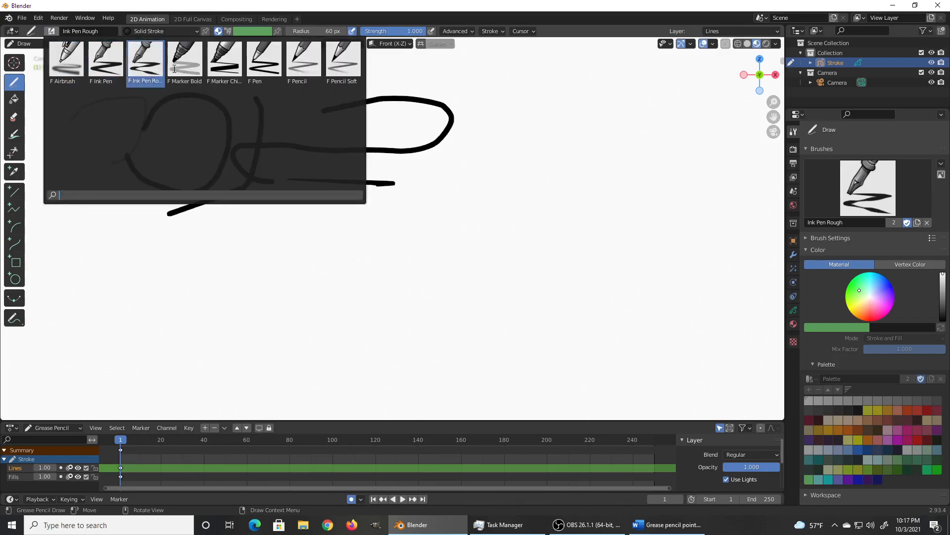
left_click(220, 72)
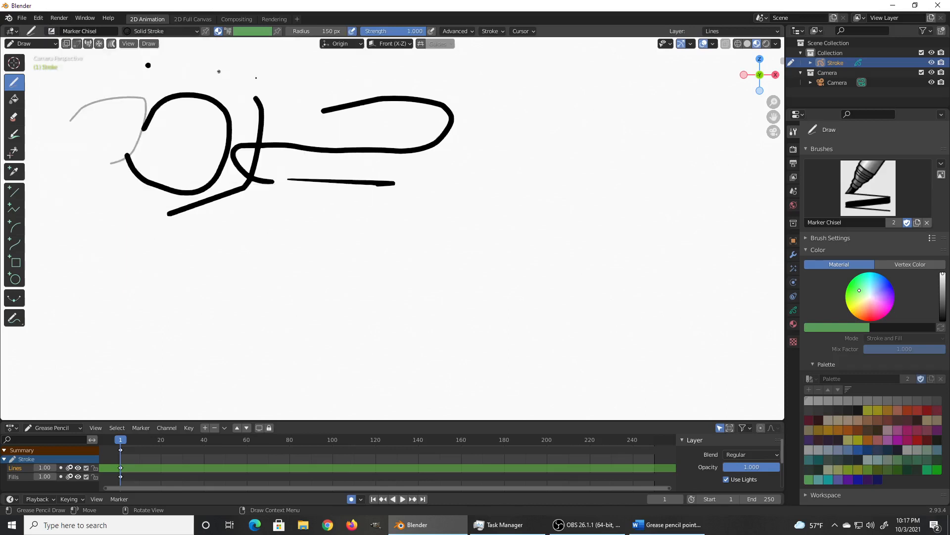
left_click_drag(124, 216, 328, 219)
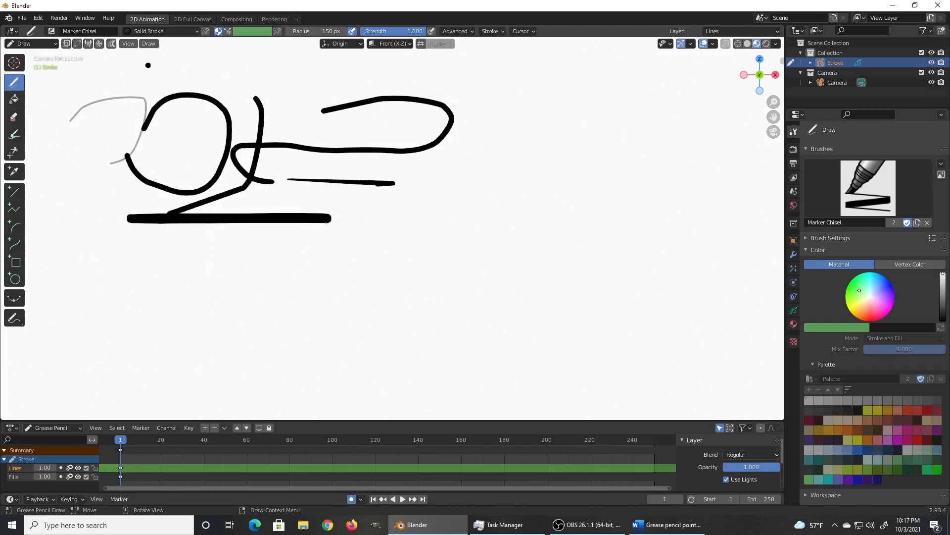
mouse_move(285, 255)
left_mouse_down()
mouse_move(75, 313)
mouse_move(152, 248)
mouse_move(158, 203)
left_mouse_up()
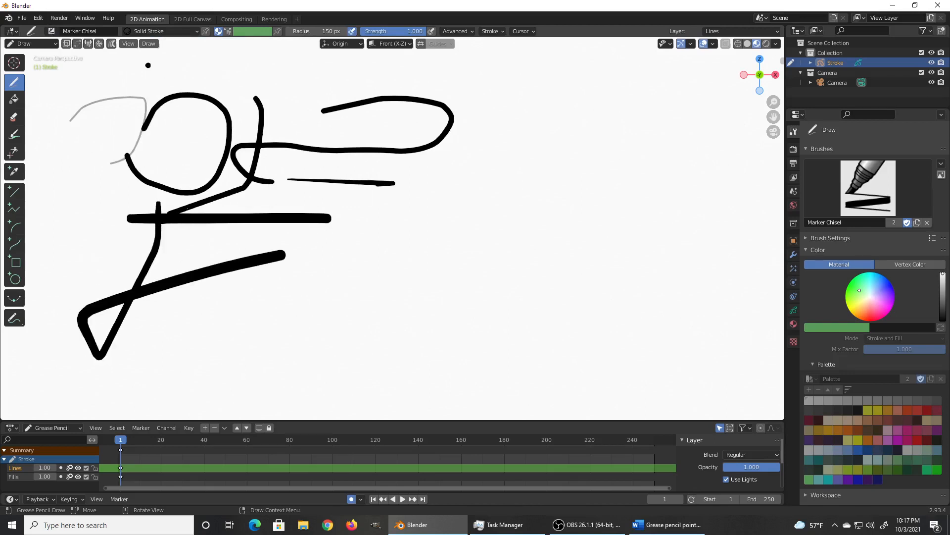
- Examine the Grease Pencil data properties, collapsing Onion Skinning and checking the Strokes, Masks and Transform sections, and consult the Word notes
left_click(794, 311)
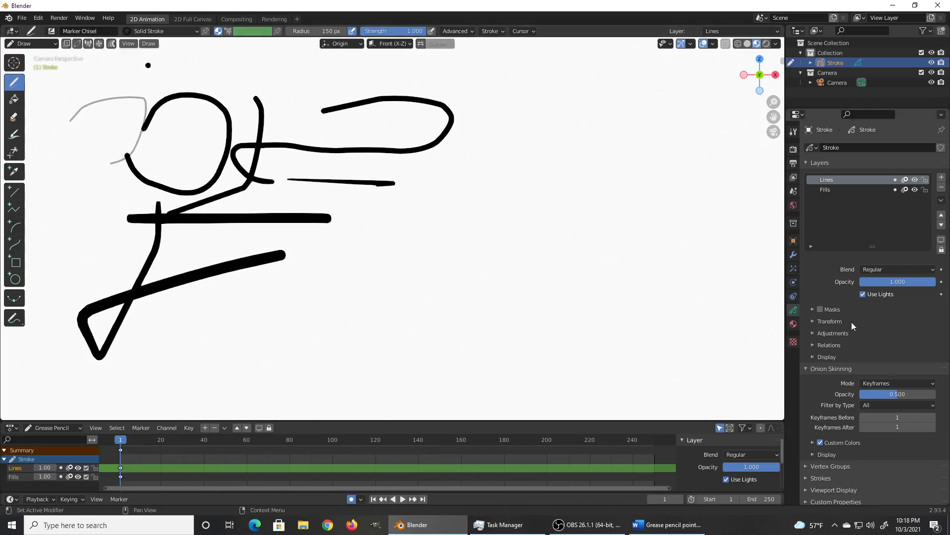
scroll(852, 322, "down", 1)
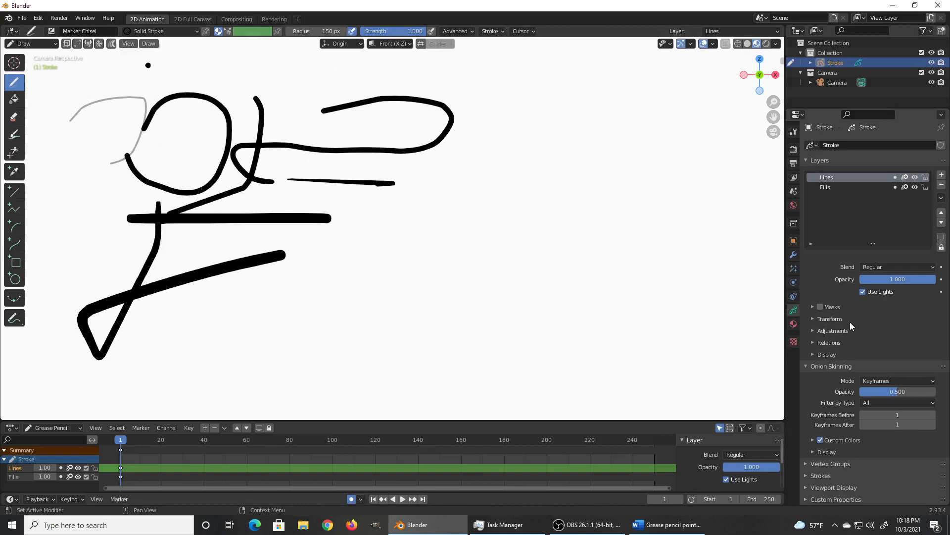
scroll(850, 322, "up", 1)
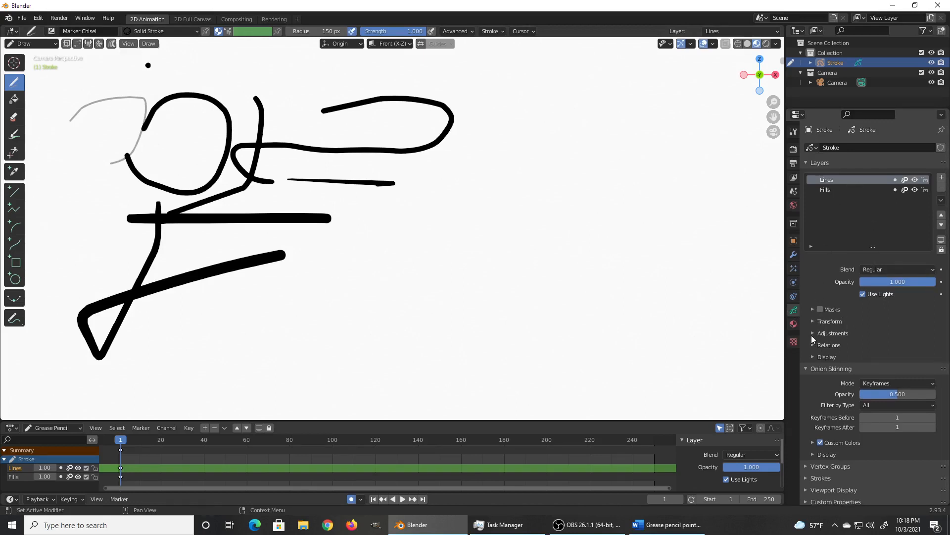
left_click(808, 369)
left_click(808, 393)
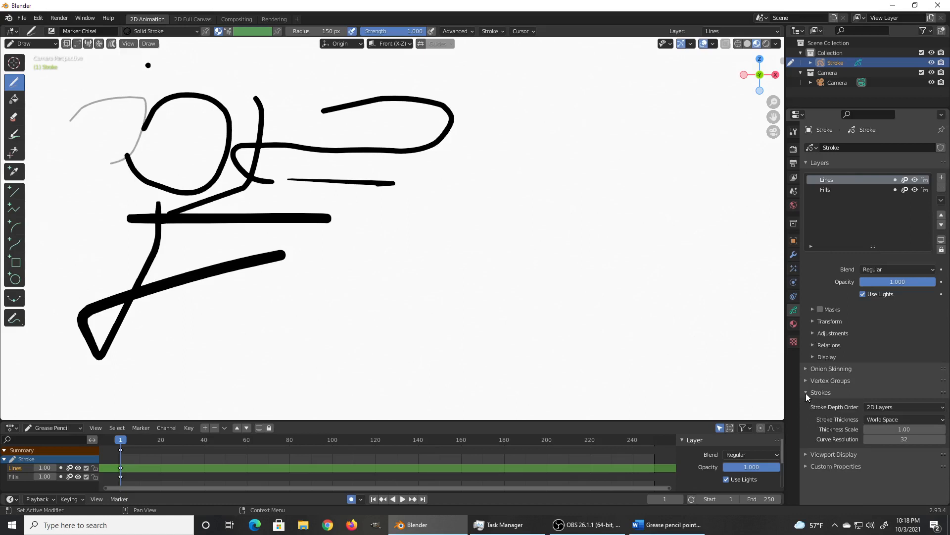
left_click(806, 393)
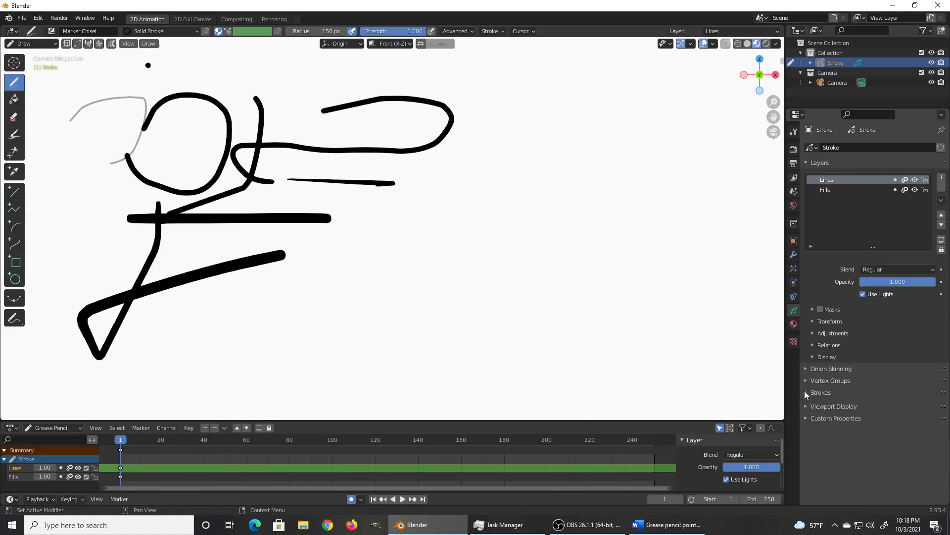
left_click(812, 309)
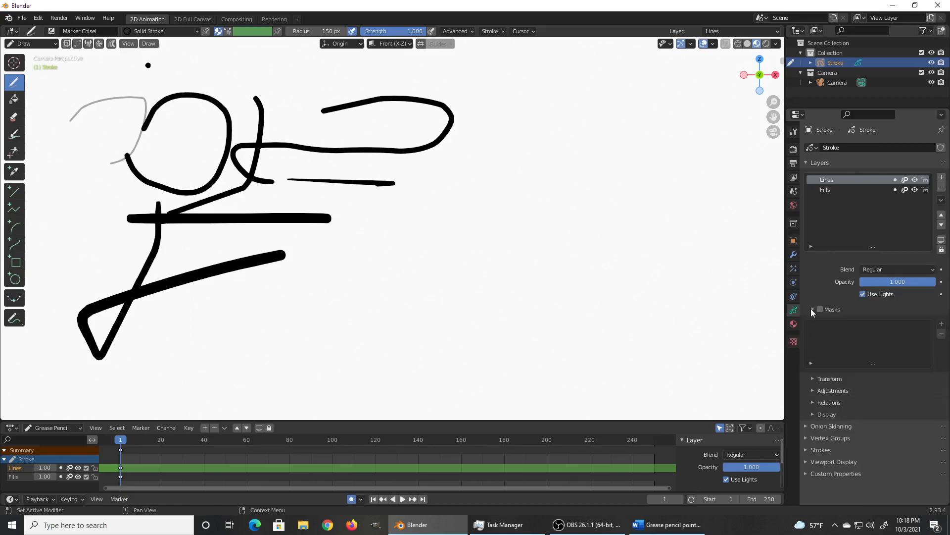
left_click(813, 378)
left_click(812, 379)
left_click(812, 309)
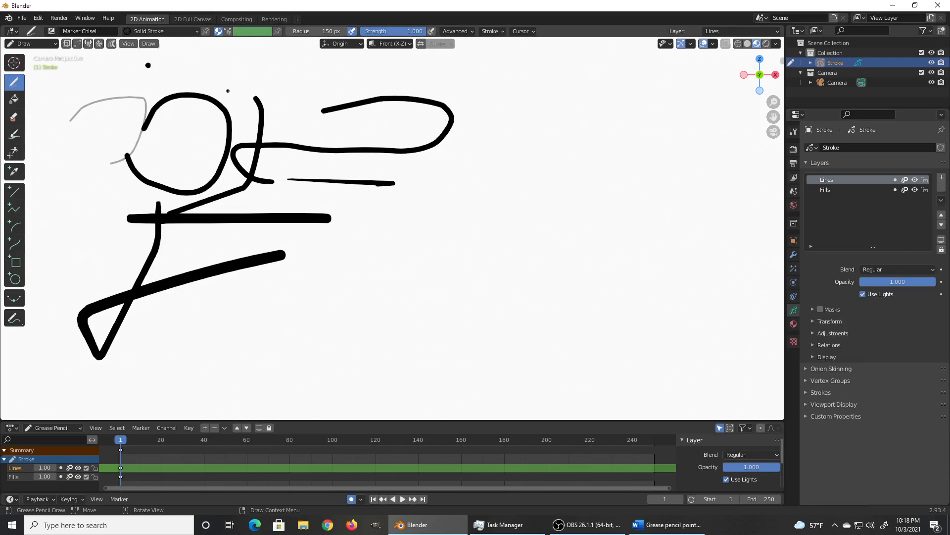
key("alt+Tab")
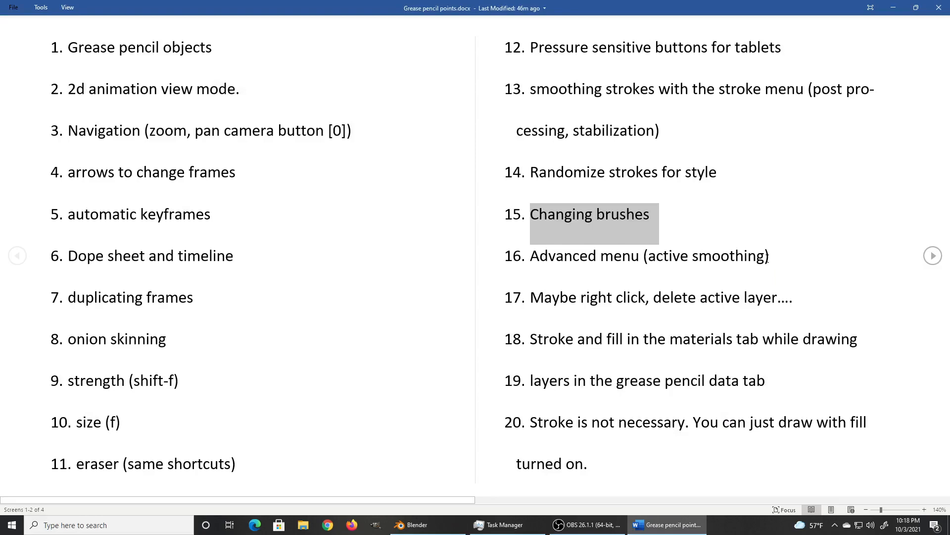
key("alt+Tab")
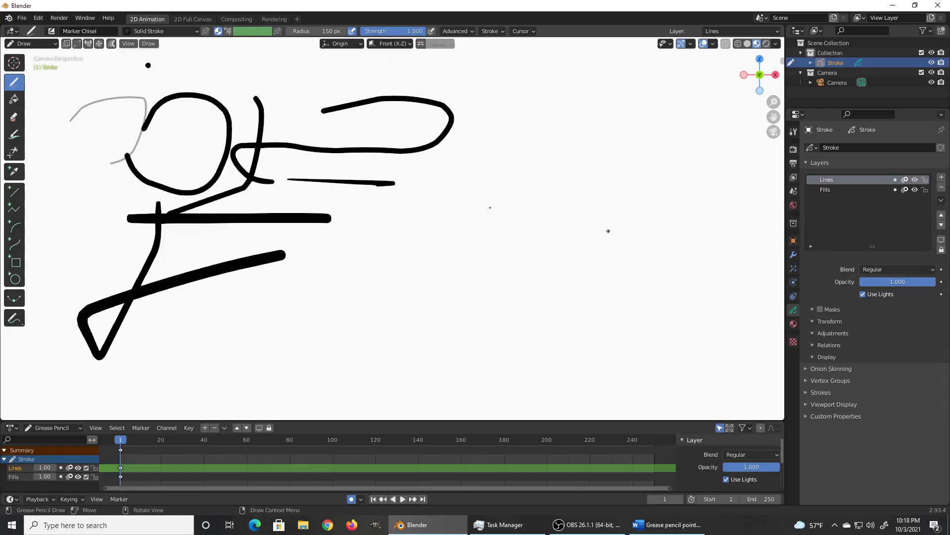
- Set the Marker Chisel brush's Active Smooth to 1.000 and draw a large open circle near the middle of the canvas
left_click(492, 32)
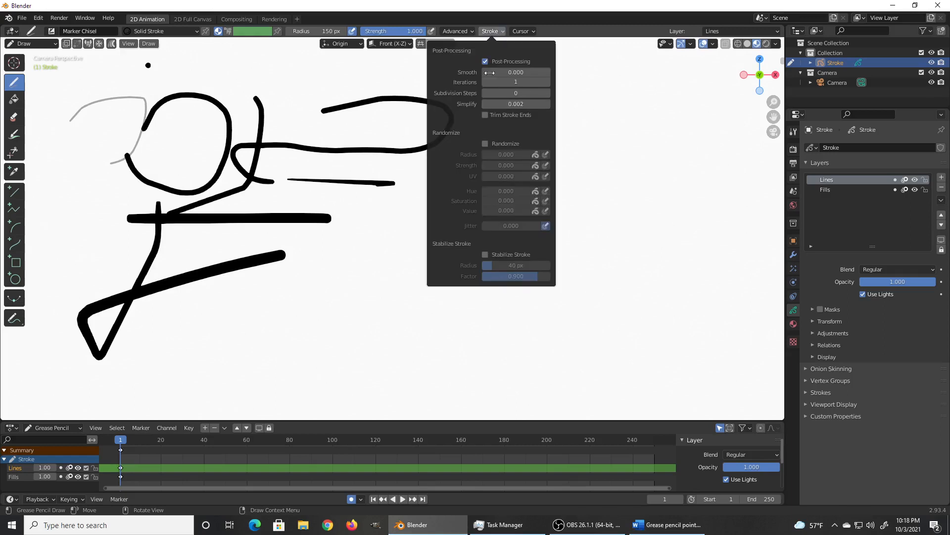
left_click(466, 30)
left_click(467, 30)
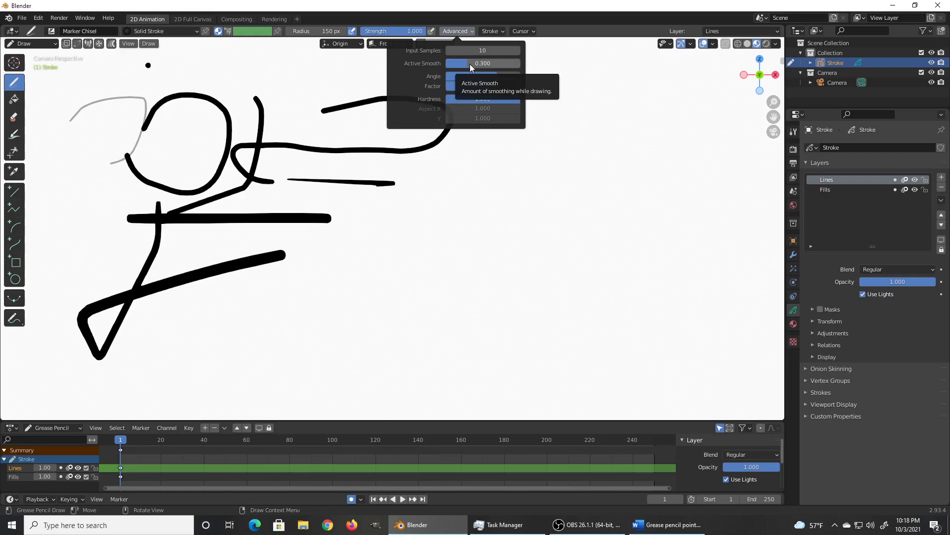
mouse_move(470, 64)
left_mouse_down()
mouse_move(521, 64)
mouse_move(483, 51)
left_mouse_up()
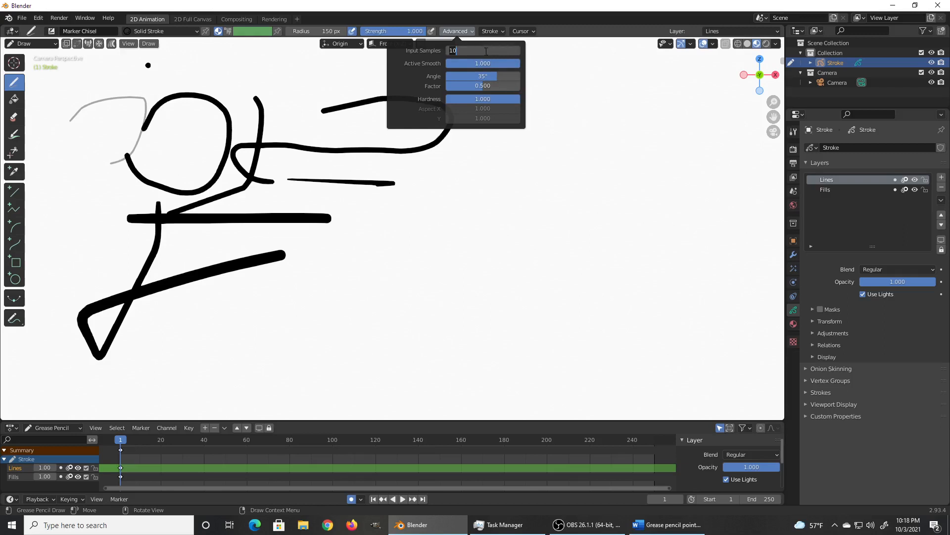
left_click(508, 68)
mouse_move(404, 223)
left_mouse_down()
mouse_move(445, 164)
mouse_move(510, 229)
mouse_move(452, 269)
mouse_move(437, 268)
mouse_move(399, 211)
left_mouse_up()
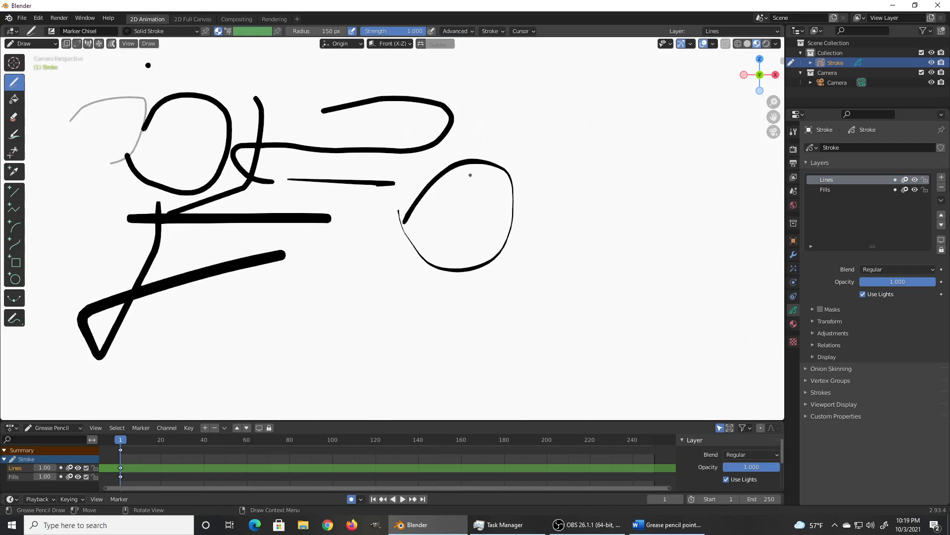
- Switch to the Ink Pen brush and draw a small circle with a larger one below it, right of the thin circle
left_click(51, 31)
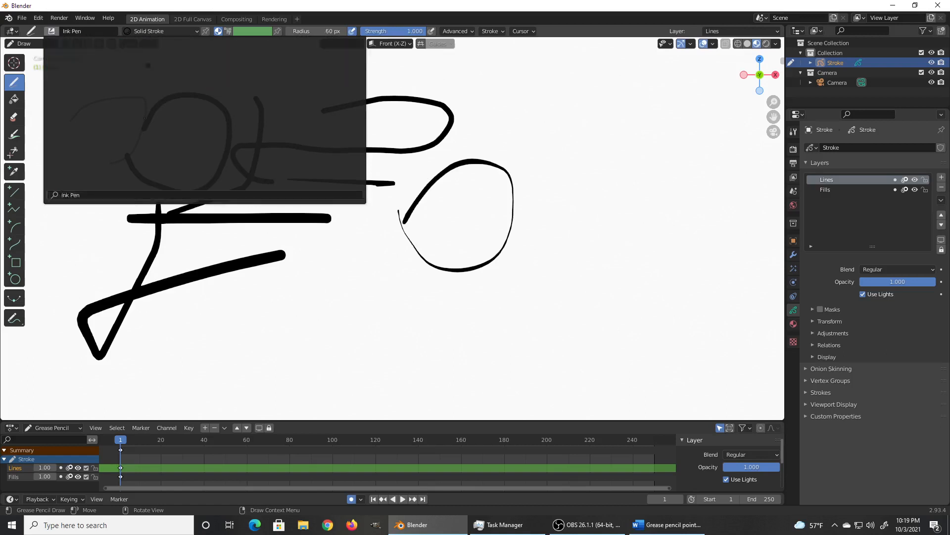
left_click(101, 73)
mouse_move(583, 144)
left_mouse_down()
mouse_move(592, 134)
mouse_move(628, 144)
mouse_move(637, 183)
mouse_move(604, 202)
mouse_move(577, 190)
mouse_move(572, 159)
mouse_move(590, 145)
left_mouse_up()
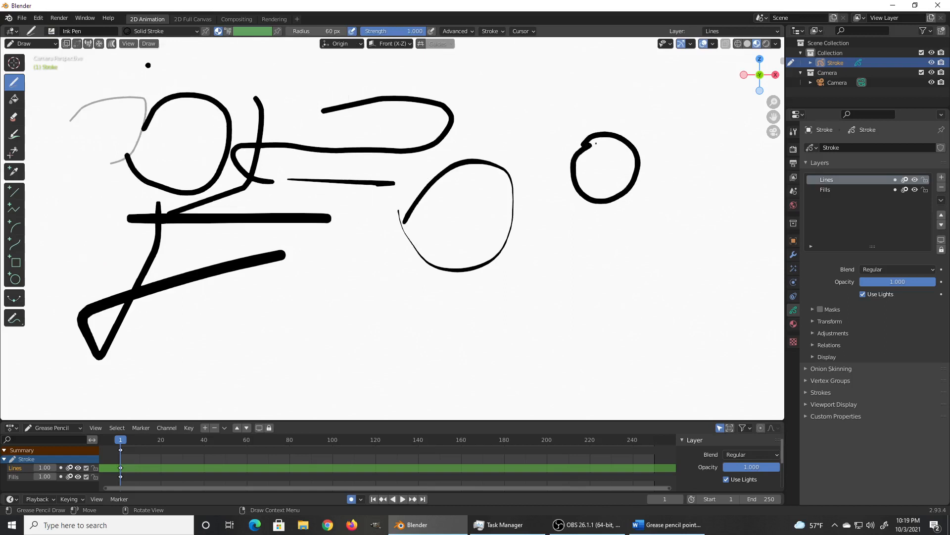
mouse_move(608, 242)
left_mouse_down()
mouse_move(545, 270)
mouse_move(538, 323)
mouse_move(599, 336)
mouse_move(636, 300)
mouse_move(623, 253)
mouse_move(607, 242)
left_mouse_up()
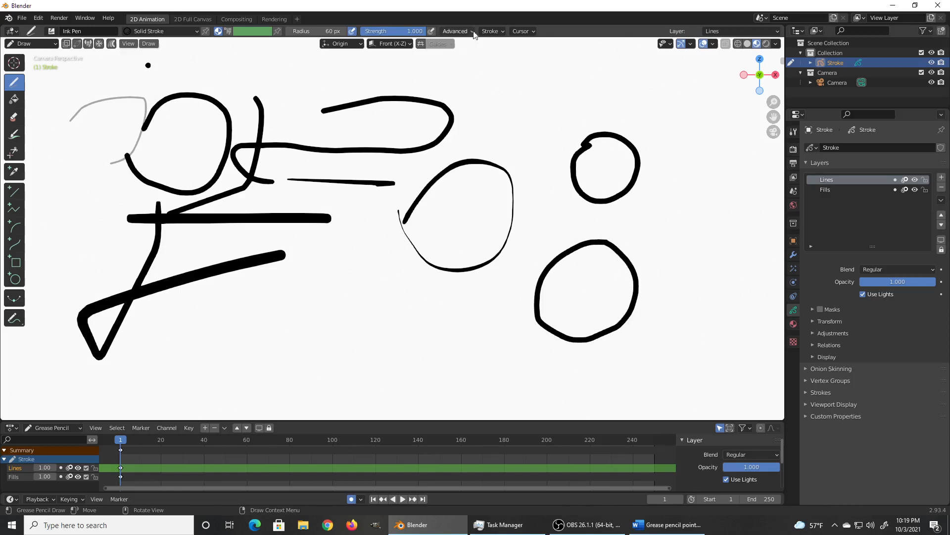
- Enable Stabilize Stroke with a radius of 75 px and draw an overlapping circle below and left of the thin circle
left_click(491, 32)
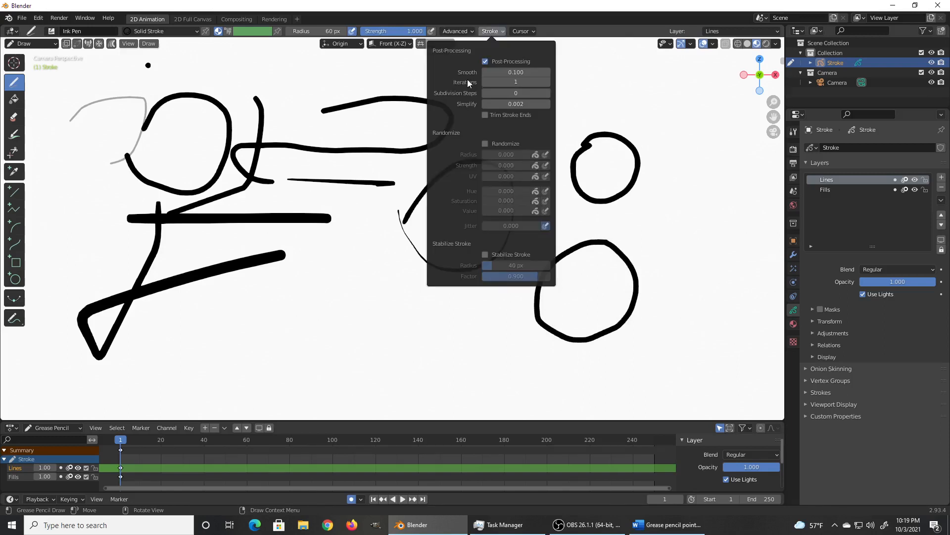
left_click(485, 255)
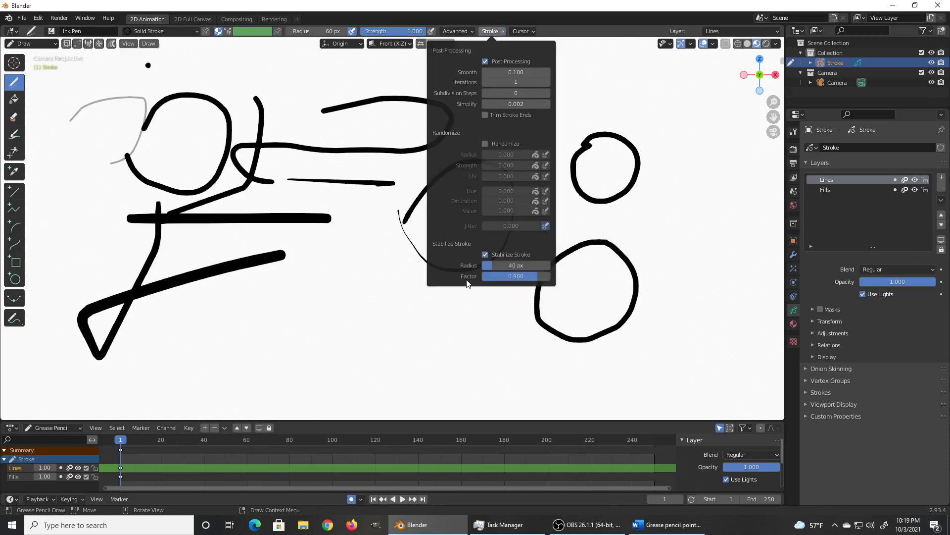
left_click_drag(489, 266, 505, 266)
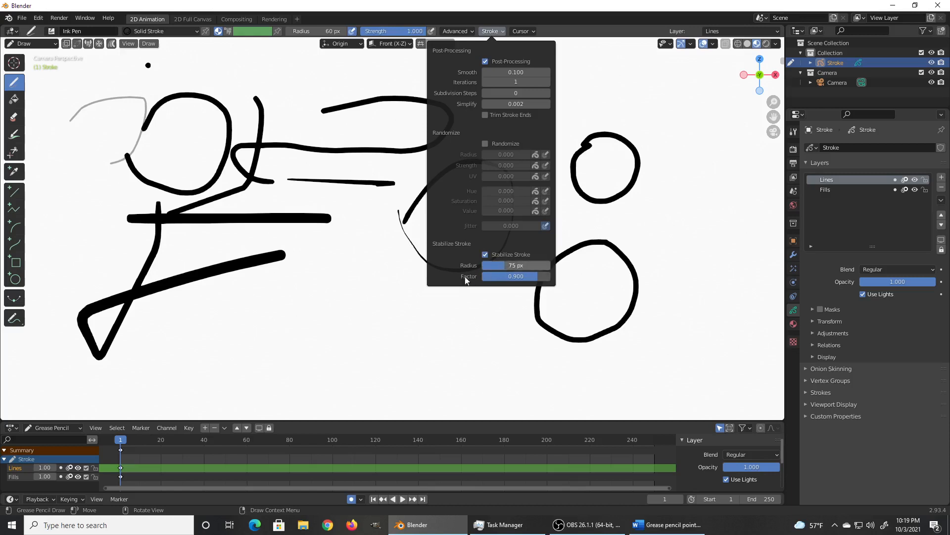
mouse_move(387, 283)
left_mouse_down()
mouse_move(350, 274)
mouse_move(298, 326)
mouse_move(306, 381)
mouse_move(361, 408)
mouse_move(409, 396)
mouse_move(441, 355)
mouse_move(443, 303)
mouse_move(424, 248)
mouse_move(393, 238)
mouse_move(359, 243)
mouse_move(347, 264)
left_mouse_up()
left_click_drag(343, 283, 326, 335)
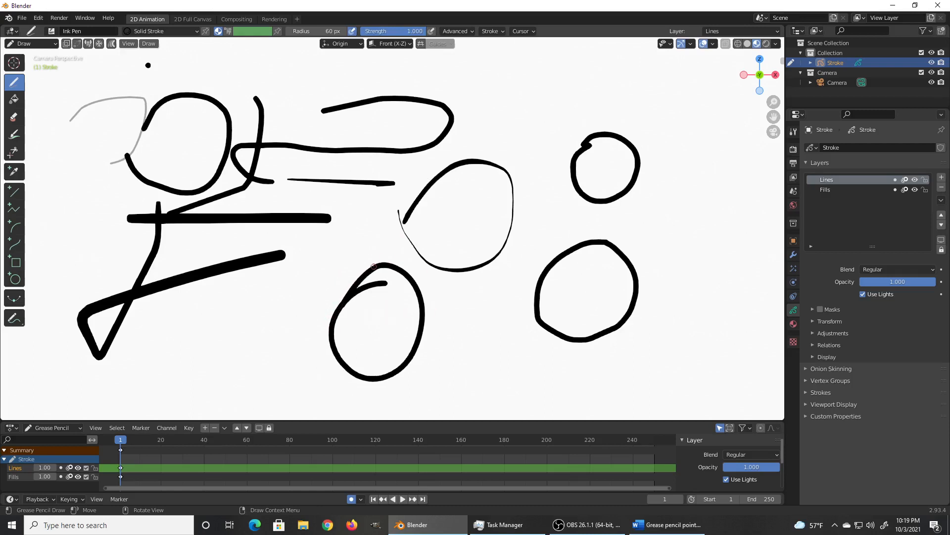
- Switch to the Word notes and highlight the points on the Advanced menu, deleting the active layer, and material stroke and fill
key("alt+Tab")
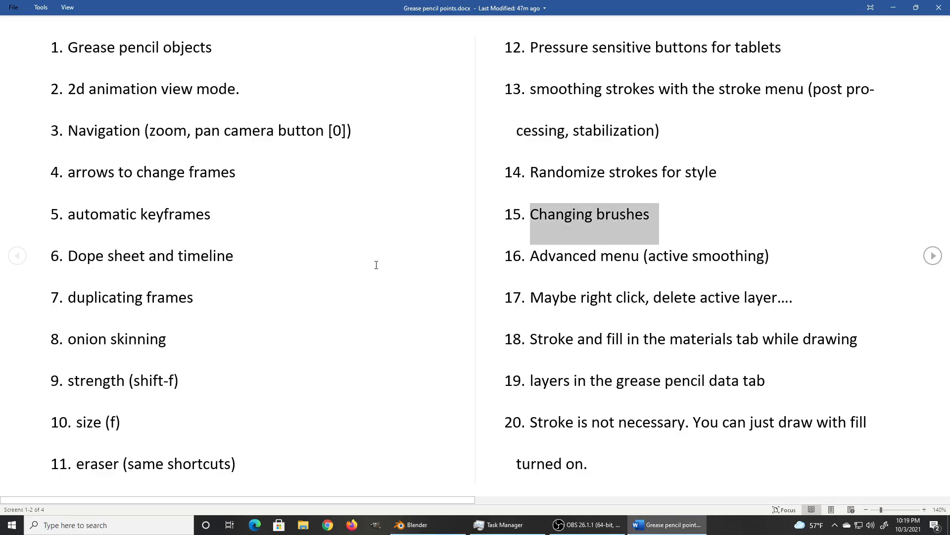
left_click_drag(533, 256, 691, 258)
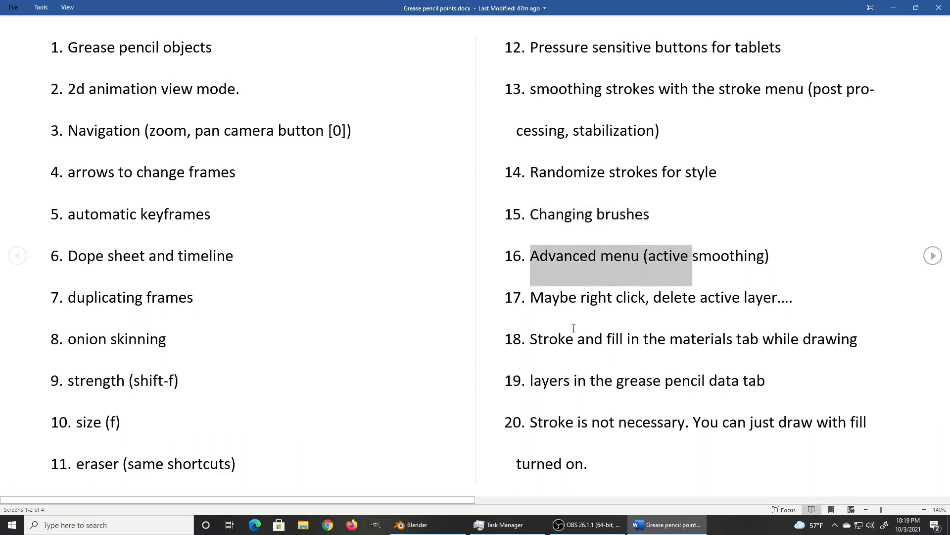
left_click_drag(532, 299, 776, 299)
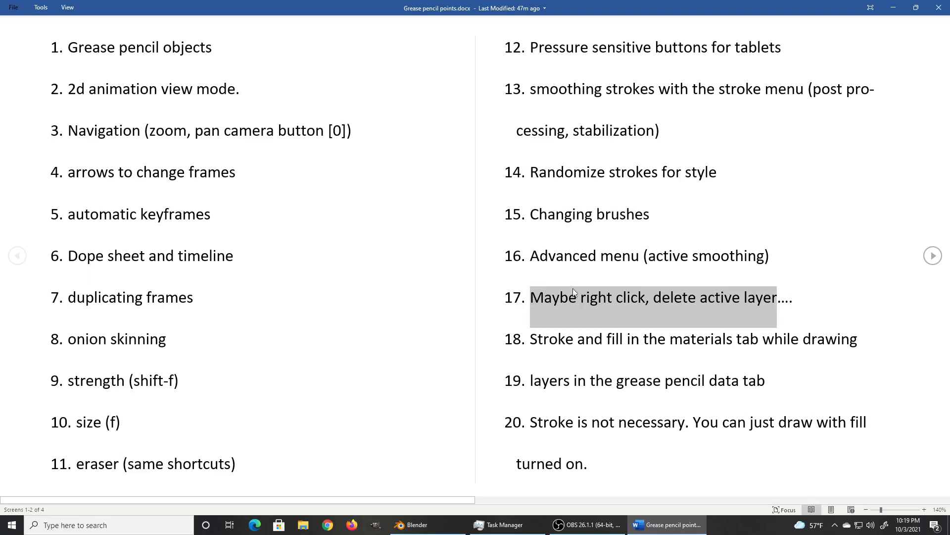
key("alt+Tab")
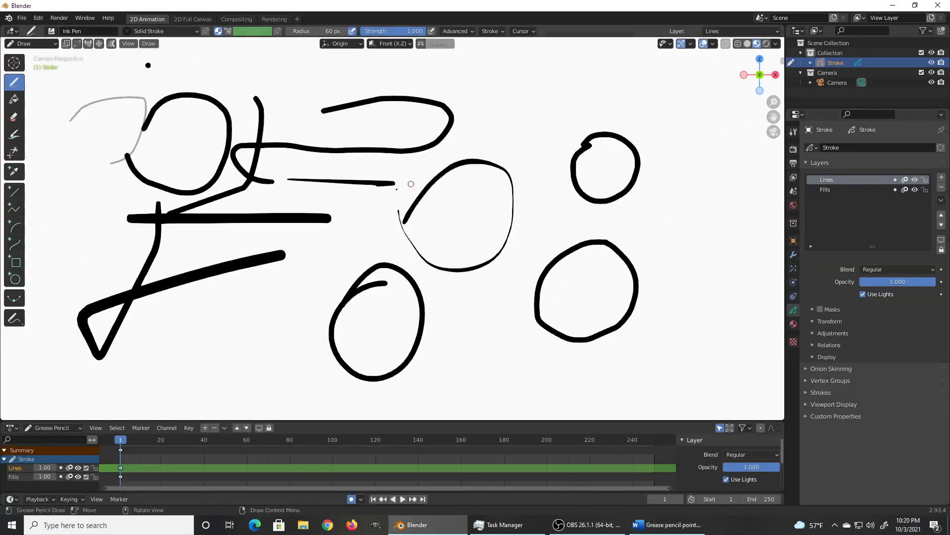
right_click(362, 153)
key("alt+Tab")
left_click(567, 338)
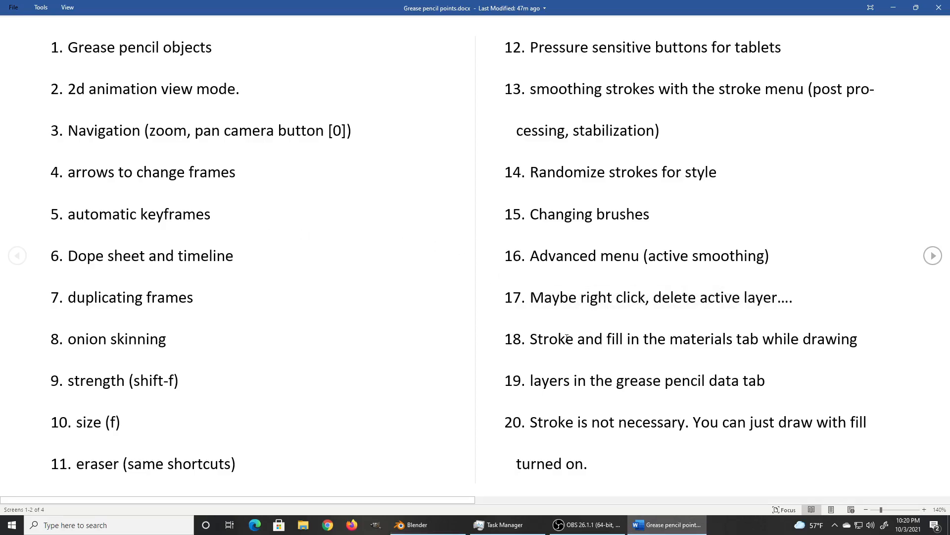
left_click_drag(548, 338, 867, 341)
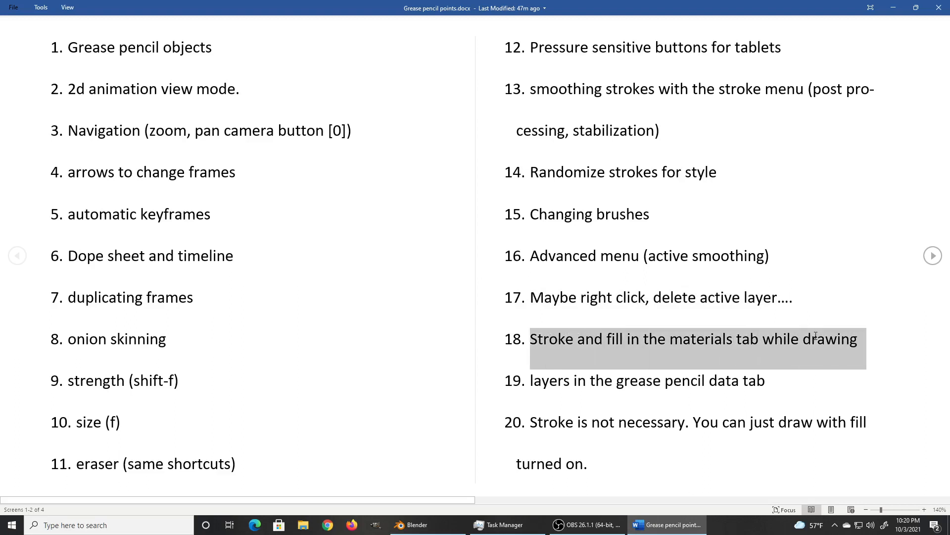
- Return to Blender, enable Fill on the Solid Stroke material, and draw two small rounded shapes near the canvas's right edge
key("alt+Tab")
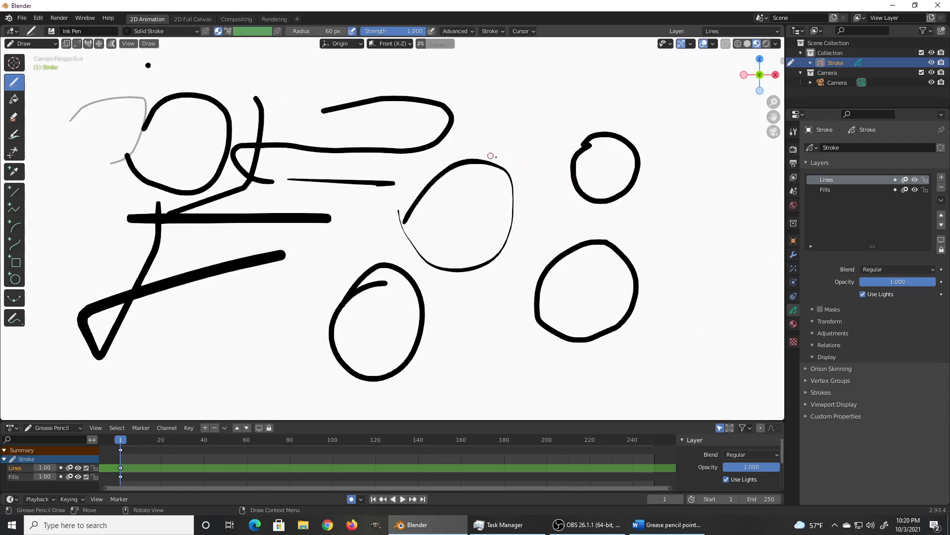
left_click(794, 325)
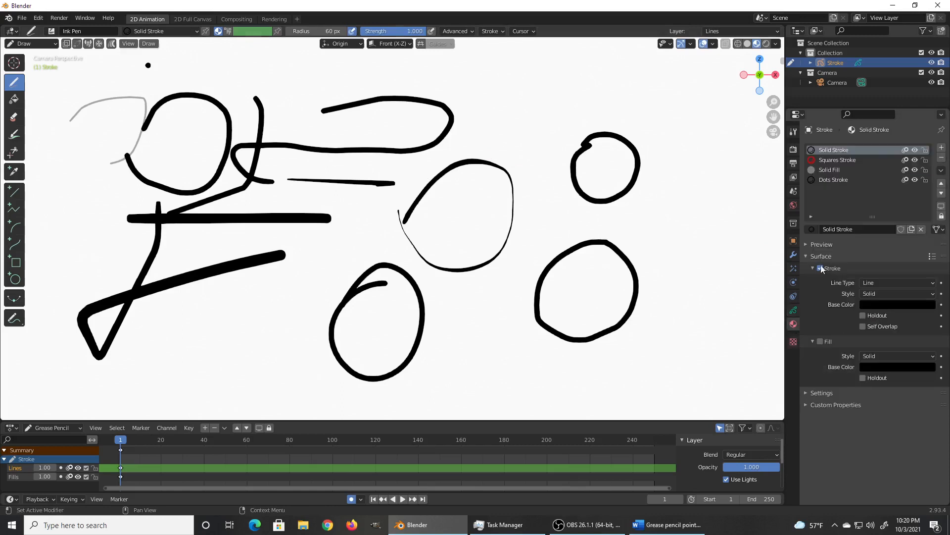
left_click(821, 342)
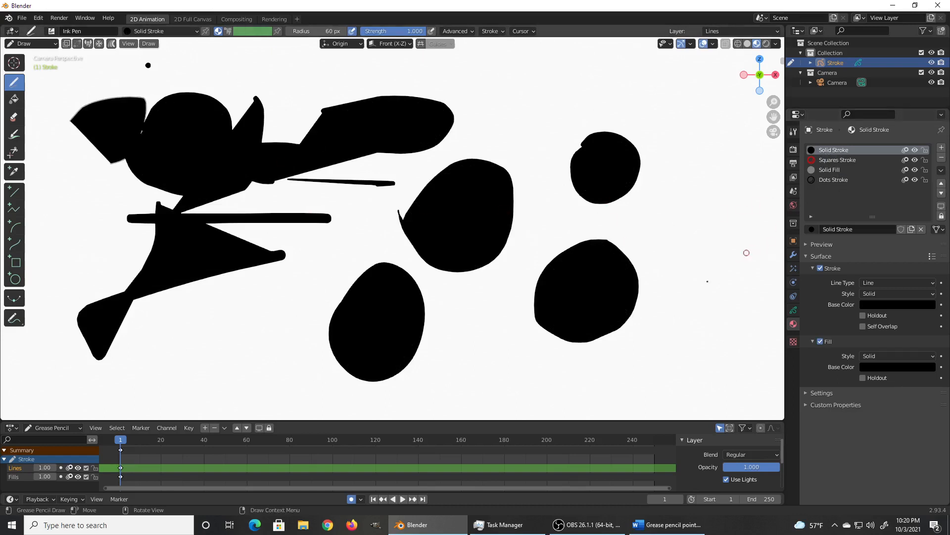
mouse_move(726, 226)
left_mouse_down("shift")
mouse_move(699, 207)
mouse_move(641, 251)
mouse_move(679, 327)
mouse_move(747, 314)
mouse_move(765, 268)
mouse_move(753, 210)
mouse_move(718, 198)
left_mouse_up("shift")
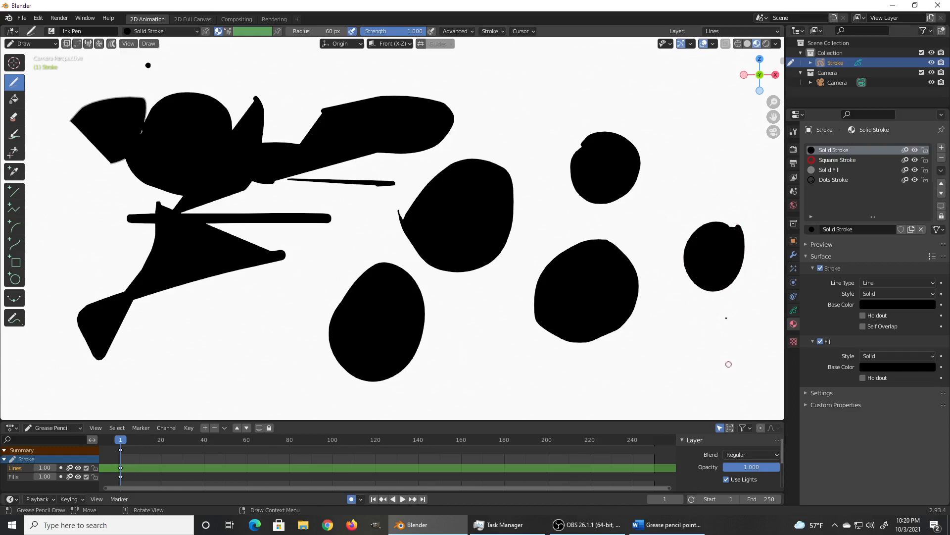
mouse_move(708, 330)
left_mouse_down("shift")
mouse_move(645, 341)
mouse_move(659, 416)
mouse_move(757, 386)
mouse_move(762, 350)
left_mouse_up("shift")
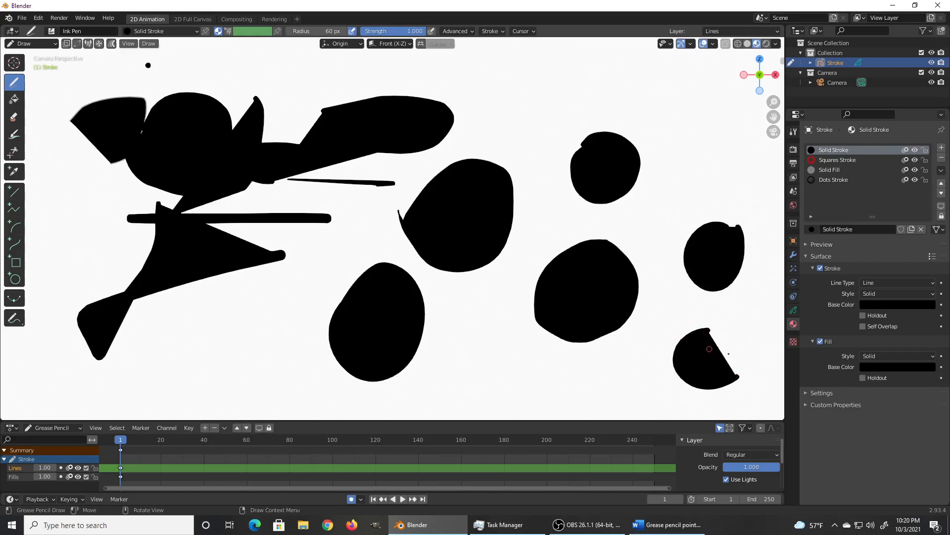
- Set the Solid Stroke material's fill base color to dark green
left_click(876, 367)
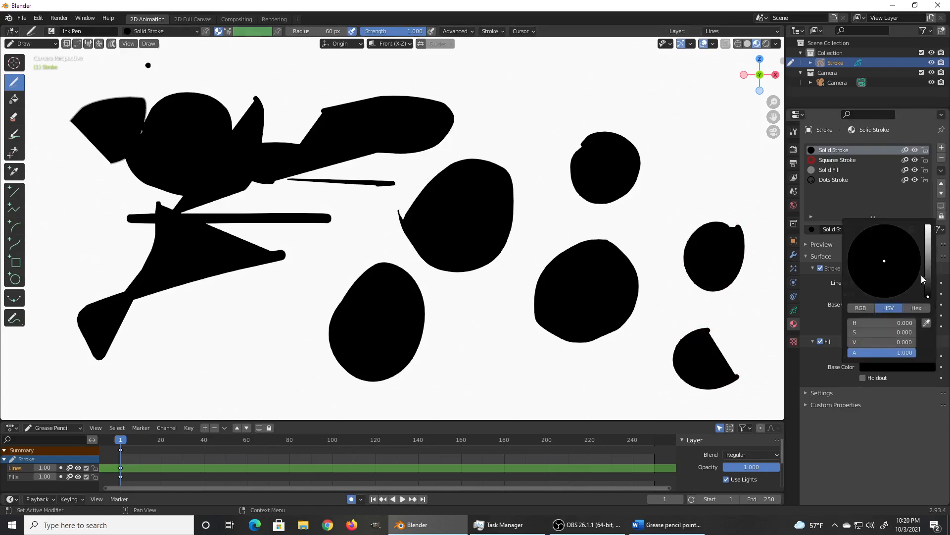
mouse_move(928, 296)
left_mouse_down()
mouse_move(925, 254)
mouse_move(861, 240)
left_mouse_up()
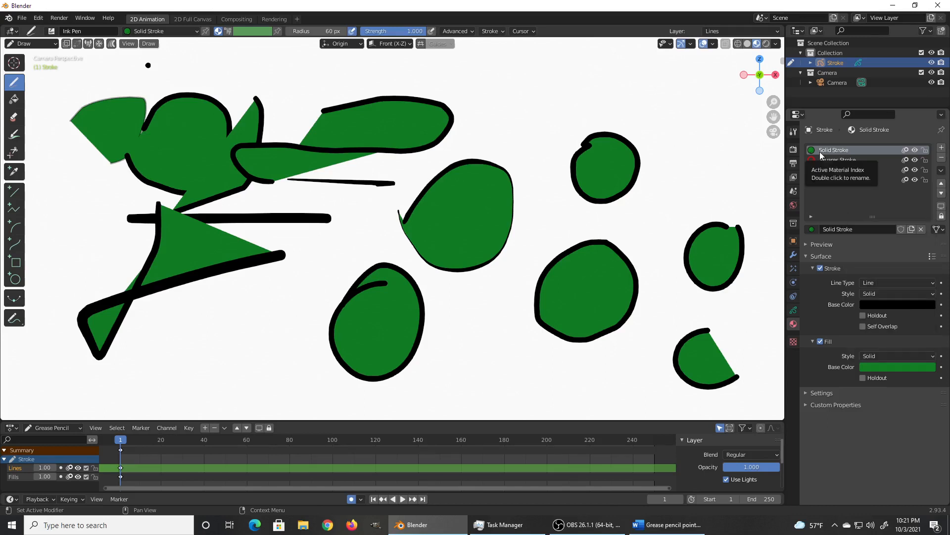
- Set the material's stroke base color to crimson (H 0.981, S 0.944, V 0.411) and draw a short arc above the middle circle
left_click(880, 304)
left_click_drag(929, 228, 929, 186)
left_click(892, 225)
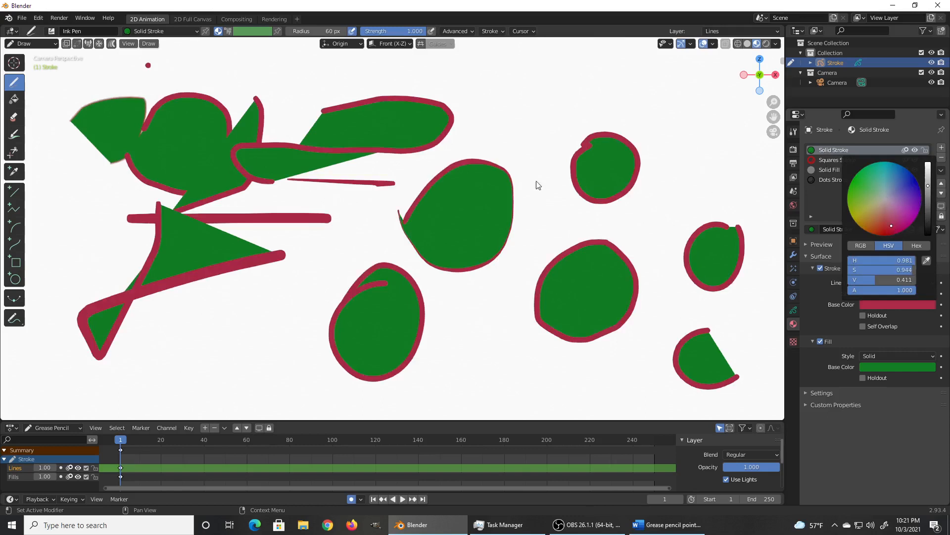
mouse_move(473, 107)
left_mouse_down("shift")
mouse_move(541, 78)
mouse_move(499, 151)
left_mouse_up("shift")
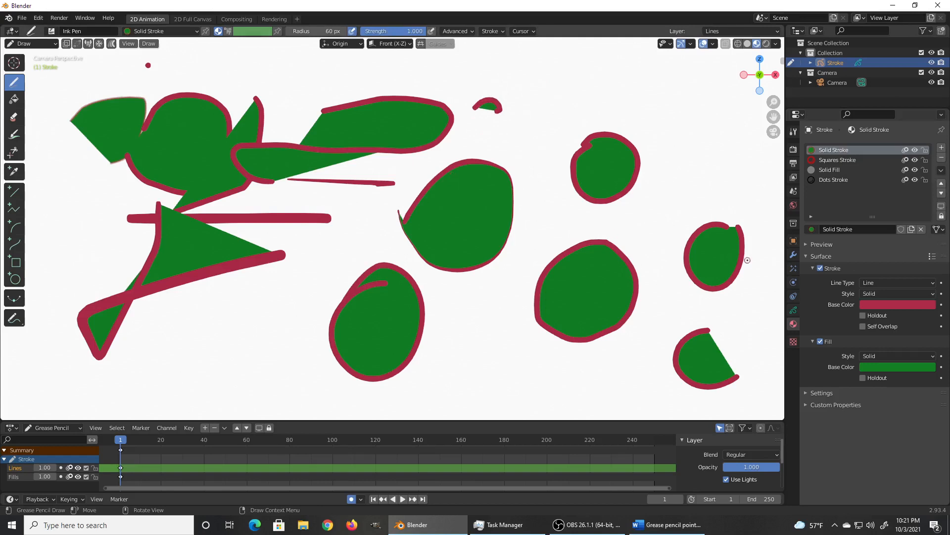
- Draw a small fill-only oval near the canvas's upper-right corner with the Solid Stroke material's stroke disabled, and re-enable the stroke
left_click(820, 268)
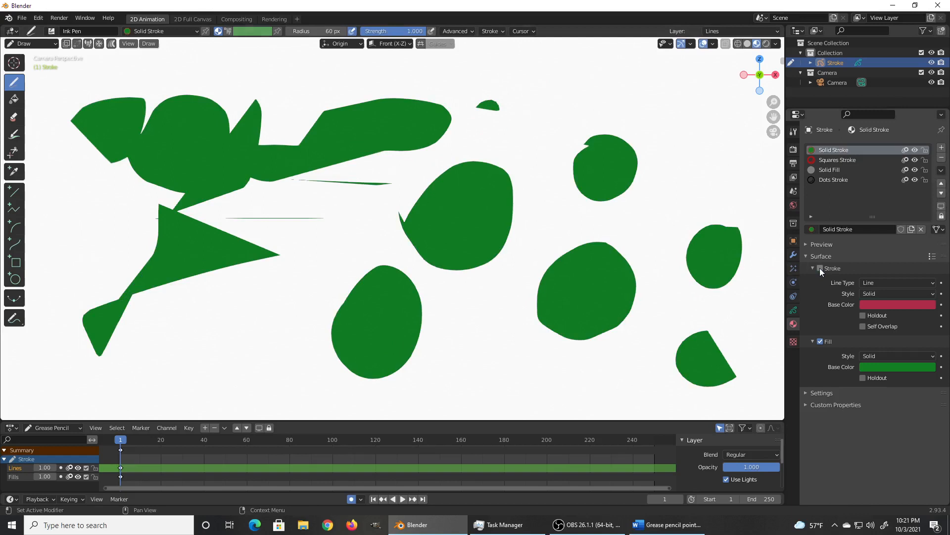
left_click(820, 268)
key("ctrl+z")
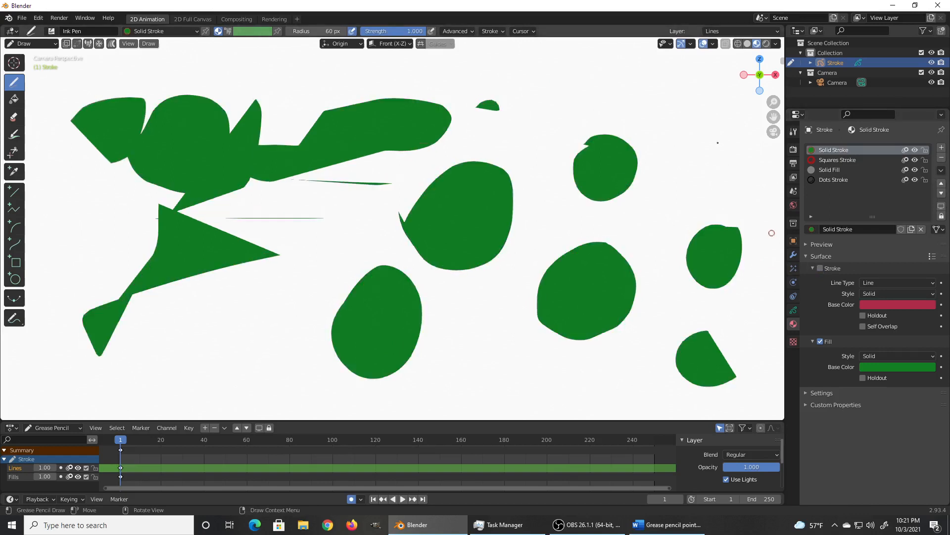
mouse_move(693, 91)
left_mouse_down()
mouse_move(650, 106)
mouse_move(646, 170)
mouse_move(696, 193)
mouse_move(737, 129)
mouse_move(731, 85)
mouse_move(713, 70)
mouse_move(673, 74)
left_mouse_up()
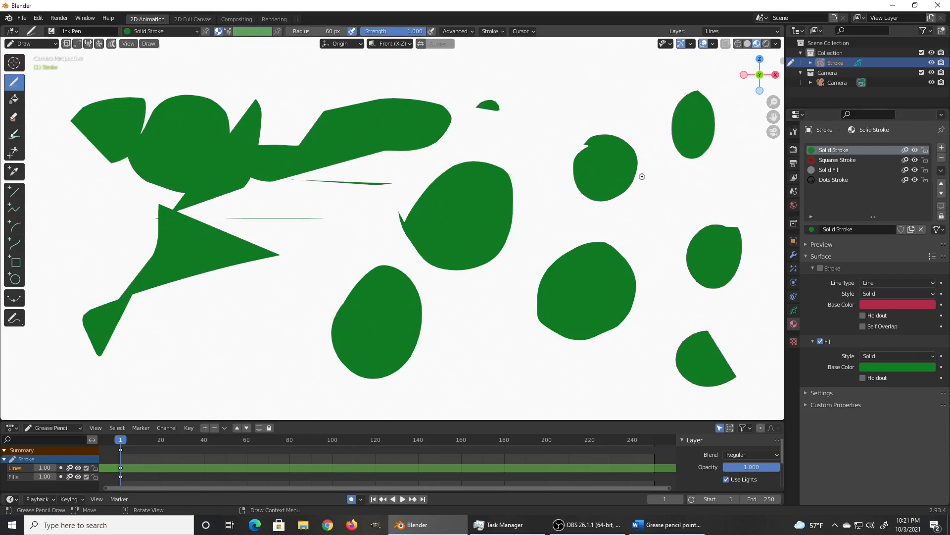
left_click(820, 269)
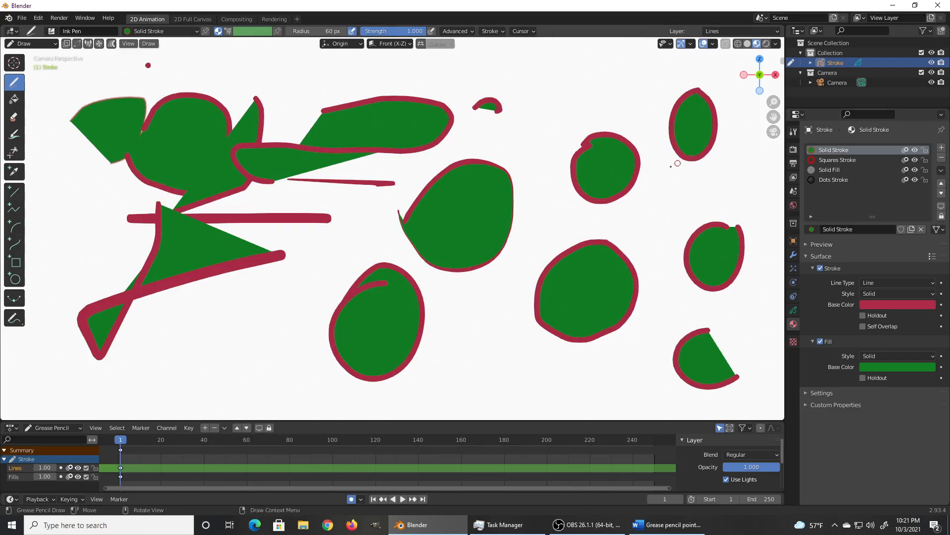
- Check the recording time in OBS and return to Blender
left_click(602, 529)
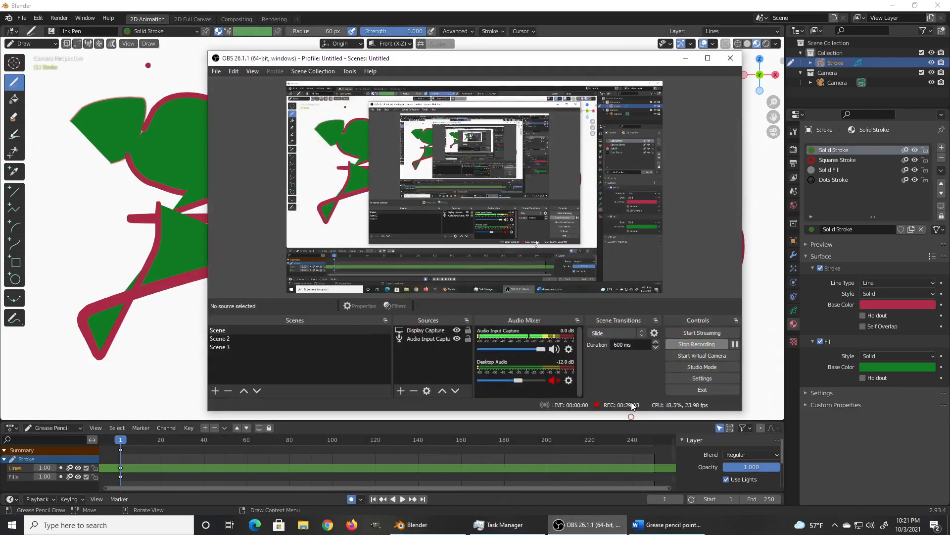
left_click(594, 519)
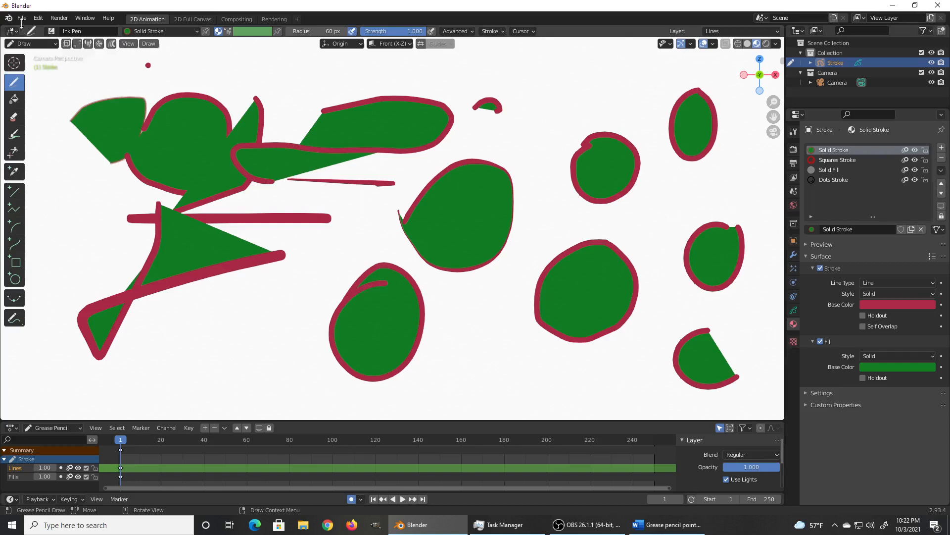
- Start a new 2D Animation file without saving the current drawing
left_click(22, 18)
mouse_move(31, 30)
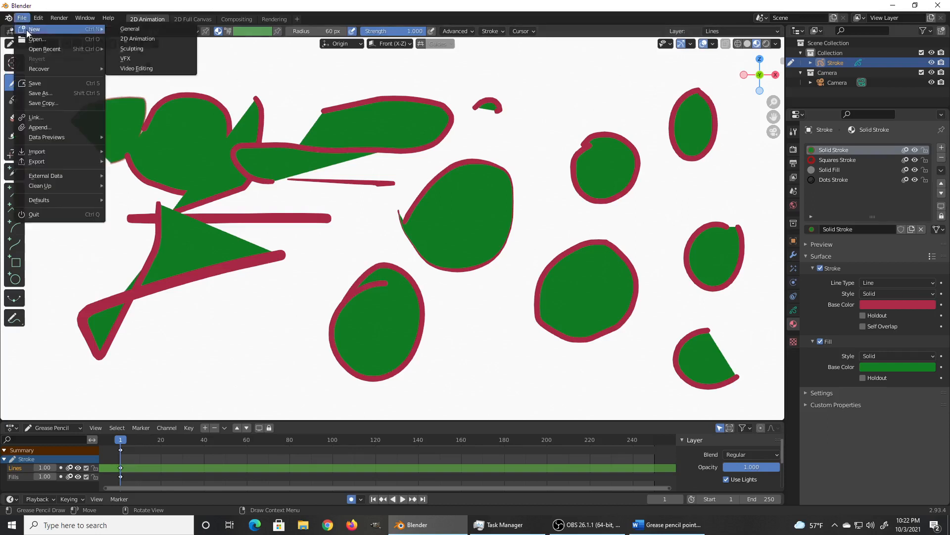
left_click(136, 38)
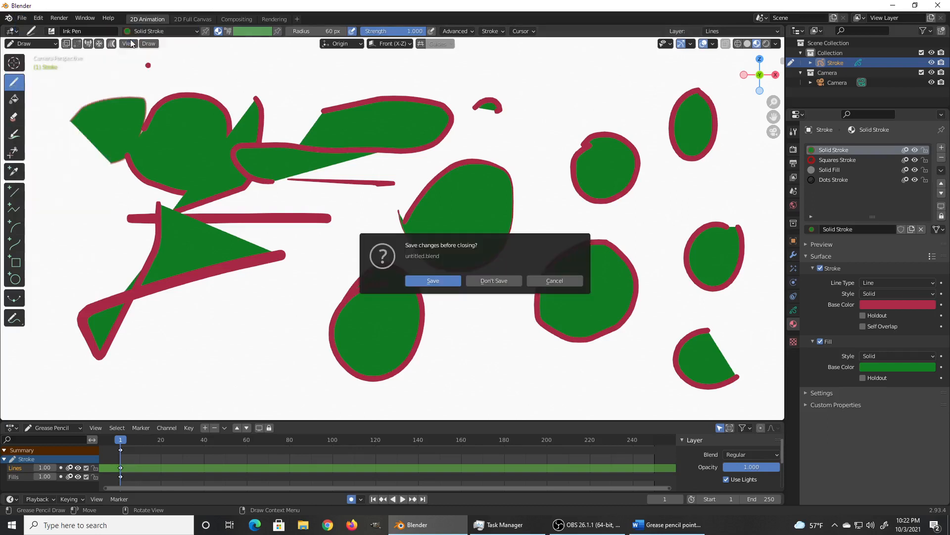
left_click(490, 281)
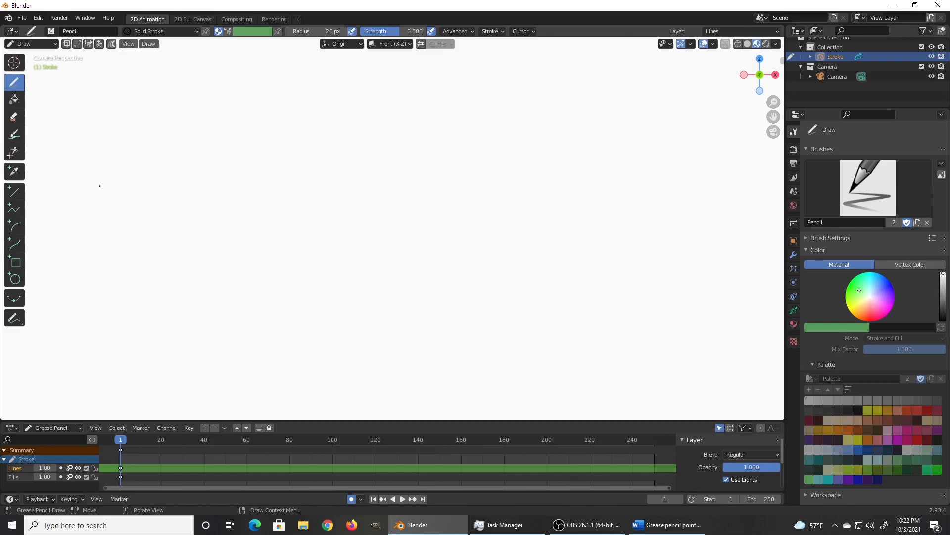
- Draw a first name as four large outlined bubble letters across the canvas, including the first letter's inner loop and the second letter's dot
left_click_drag(99, 177, 103, 292)
mouse_move(127, 167)
left_mouse_down()
mouse_move(180, 161)
mouse_move(199, 204)
mouse_move(151, 238)
mouse_move(213, 282)
mouse_move(191, 308)
mouse_move(149, 269)
mouse_move(136, 317)
mouse_move(115, 320)
mouse_move(104, 299)
left_mouse_up()
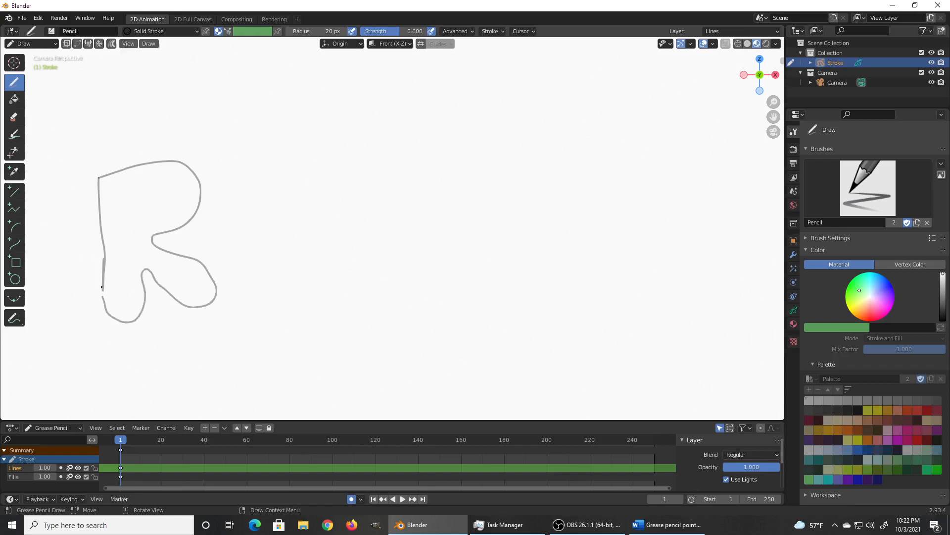
mouse_move(125, 191)
left_mouse_down()
mouse_move(172, 192)
mouse_move(165, 216)
mouse_move(139, 217)
mouse_move(132, 189)
left_mouse_up()
mouse_move(235, 167)
left_mouse_down()
mouse_move(239, 272)
mouse_move(249, 299)
mouse_move(265, 310)
mouse_move(276, 262)
mouse_move(245, 167)
left_mouse_up()
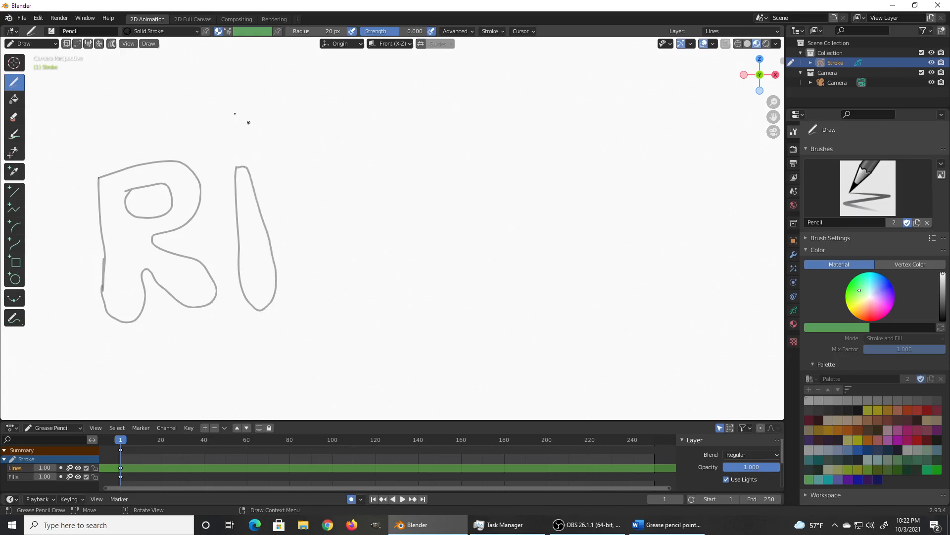
mouse_move(225, 136)
left_mouse_down()
mouse_move(238, 141)
mouse_move(239, 114)
left_mouse_up()
mouse_move(343, 163)
left_mouse_down()
mouse_move(284, 193)
mouse_move(292, 290)
mouse_move(329, 315)
mouse_move(367, 286)
mouse_move(310, 271)
mouse_move(300, 233)
mouse_move(309, 211)
mouse_move(344, 200)
mouse_move(354, 174)
mouse_move(344, 164)
left_mouse_up()
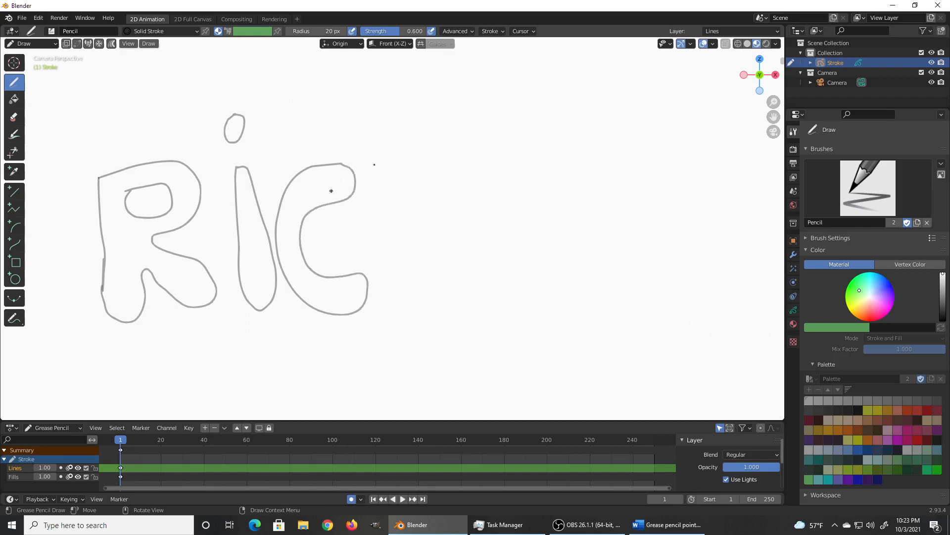
mouse_move(379, 114)
left_mouse_down()
mouse_move(391, 308)
mouse_move(424, 297)
mouse_move(426, 254)
mouse_move(466, 307)
mouse_move(495, 303)
mouse_move(500, 262)
mouse_move(432, 212)
mouse_move(485, 127)
mouse_move(467, 119)
mouse_move(403, 167)
mouse_move(395, 144)
mouse_move(402, 111)
left_mouse_up()
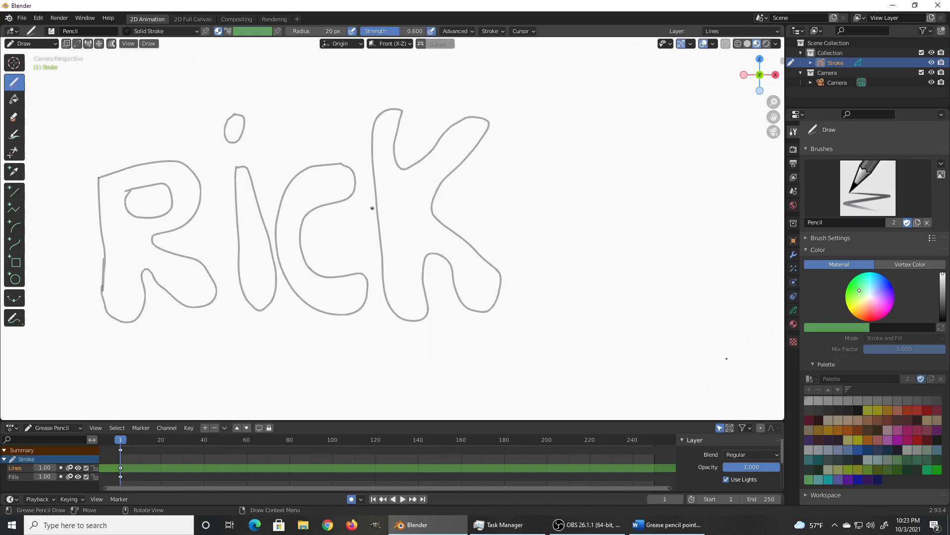
- Enable Fill on the Solid Stroke material and set its base color to muted blue (H 0.637, S 0.610, V 0.507)
left_click(793, 325)
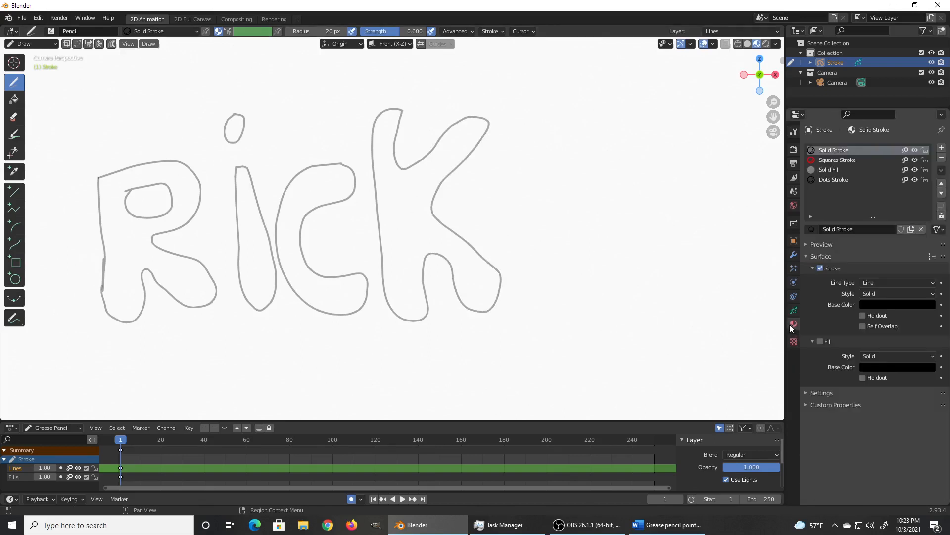
left_click(820, 341)
left_click(871, 366)
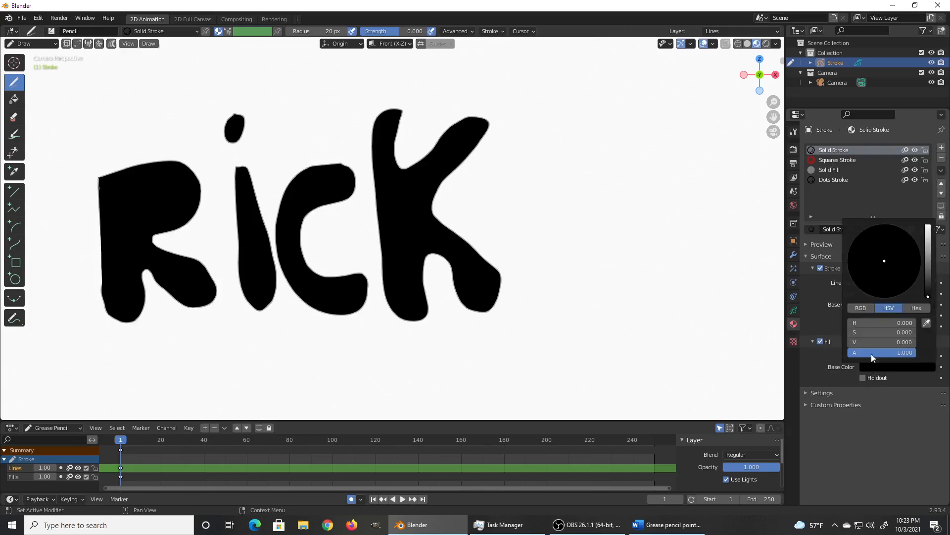
left_click_drag(927, 247, 928, 243)
left_click(894, 251)
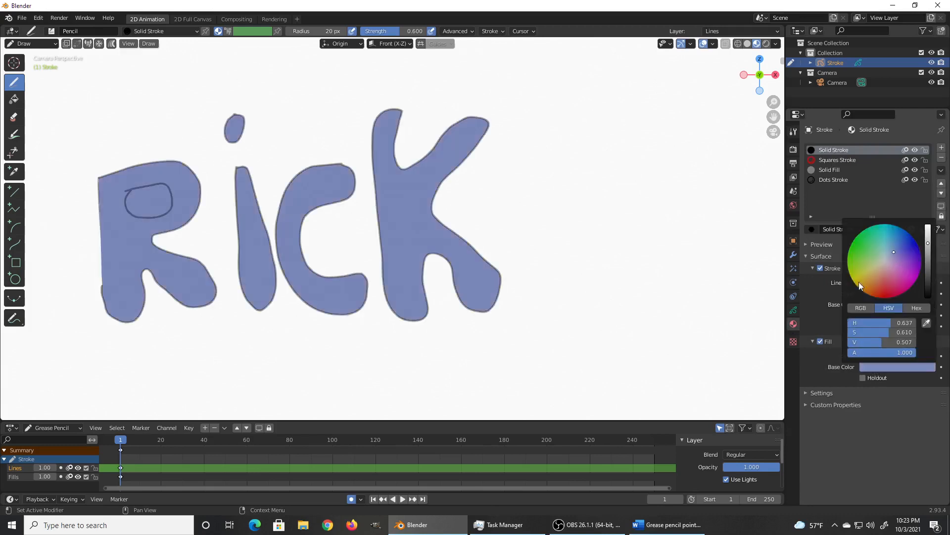